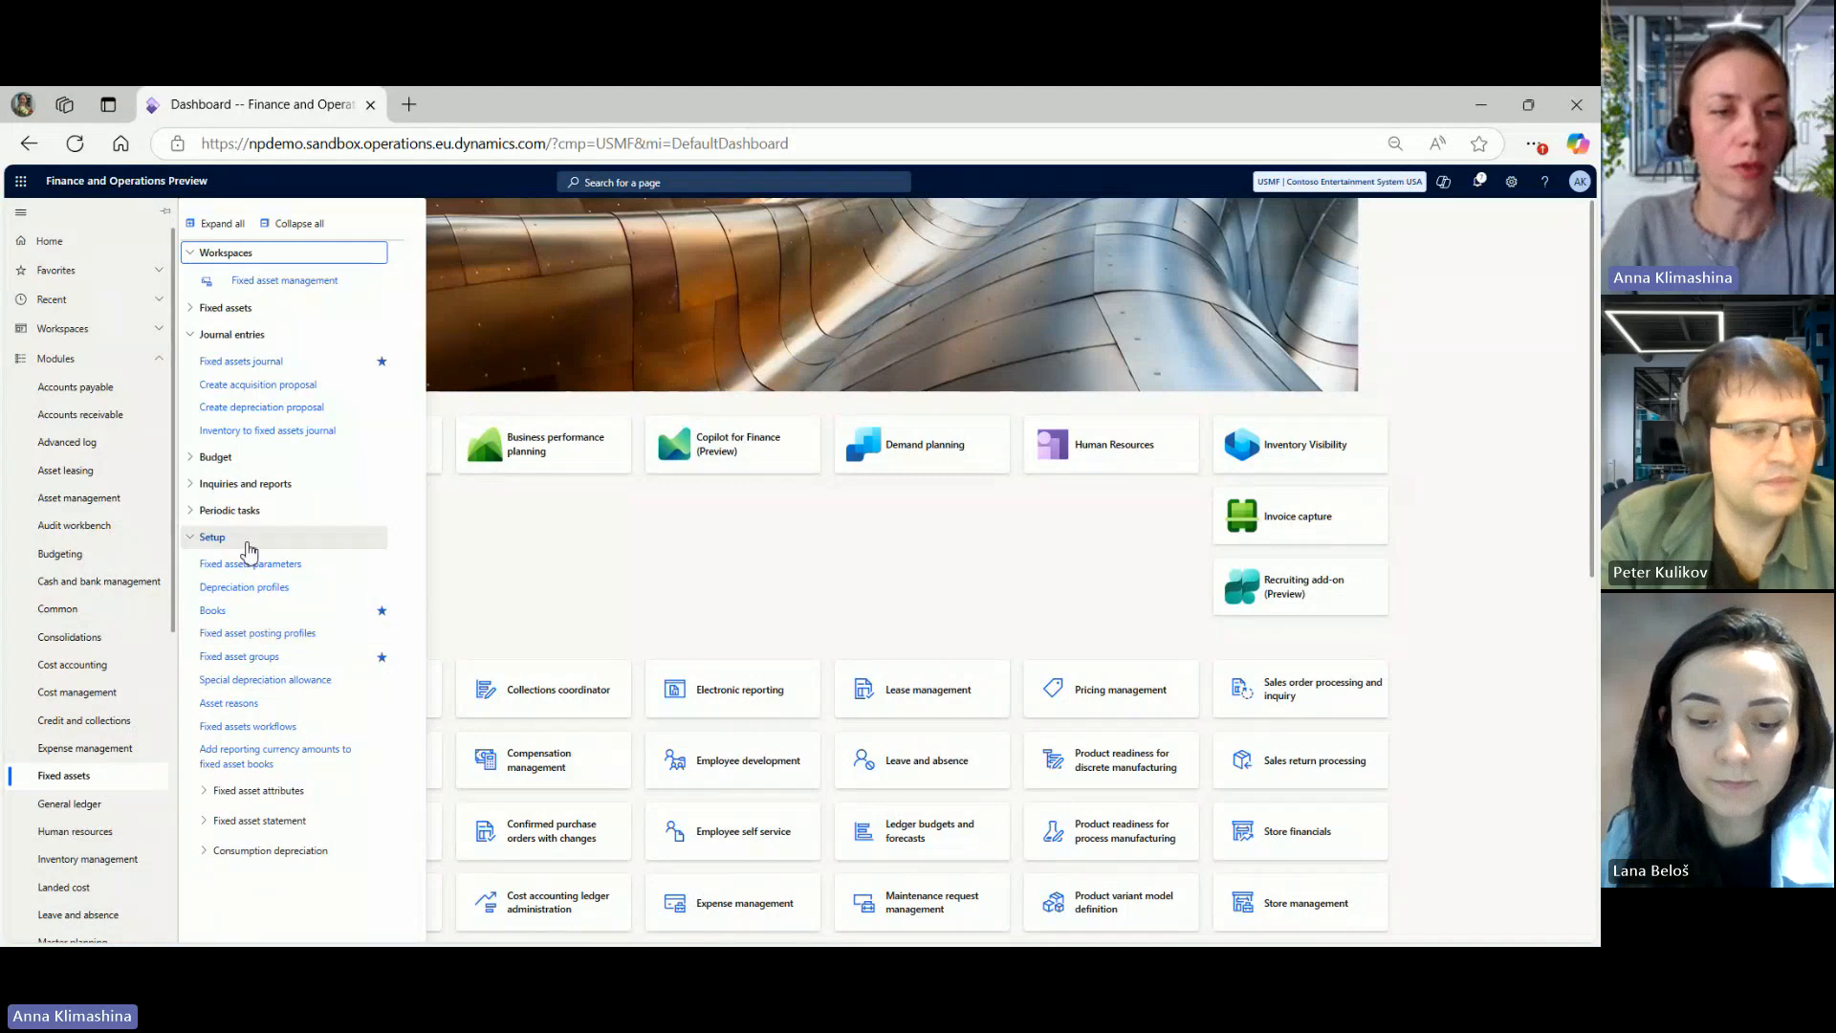
Step: Open the FURN_FIX fixed asset group's books and review the depreciation setup of T_150_SLLR, FED and STATE
click(254, 658)
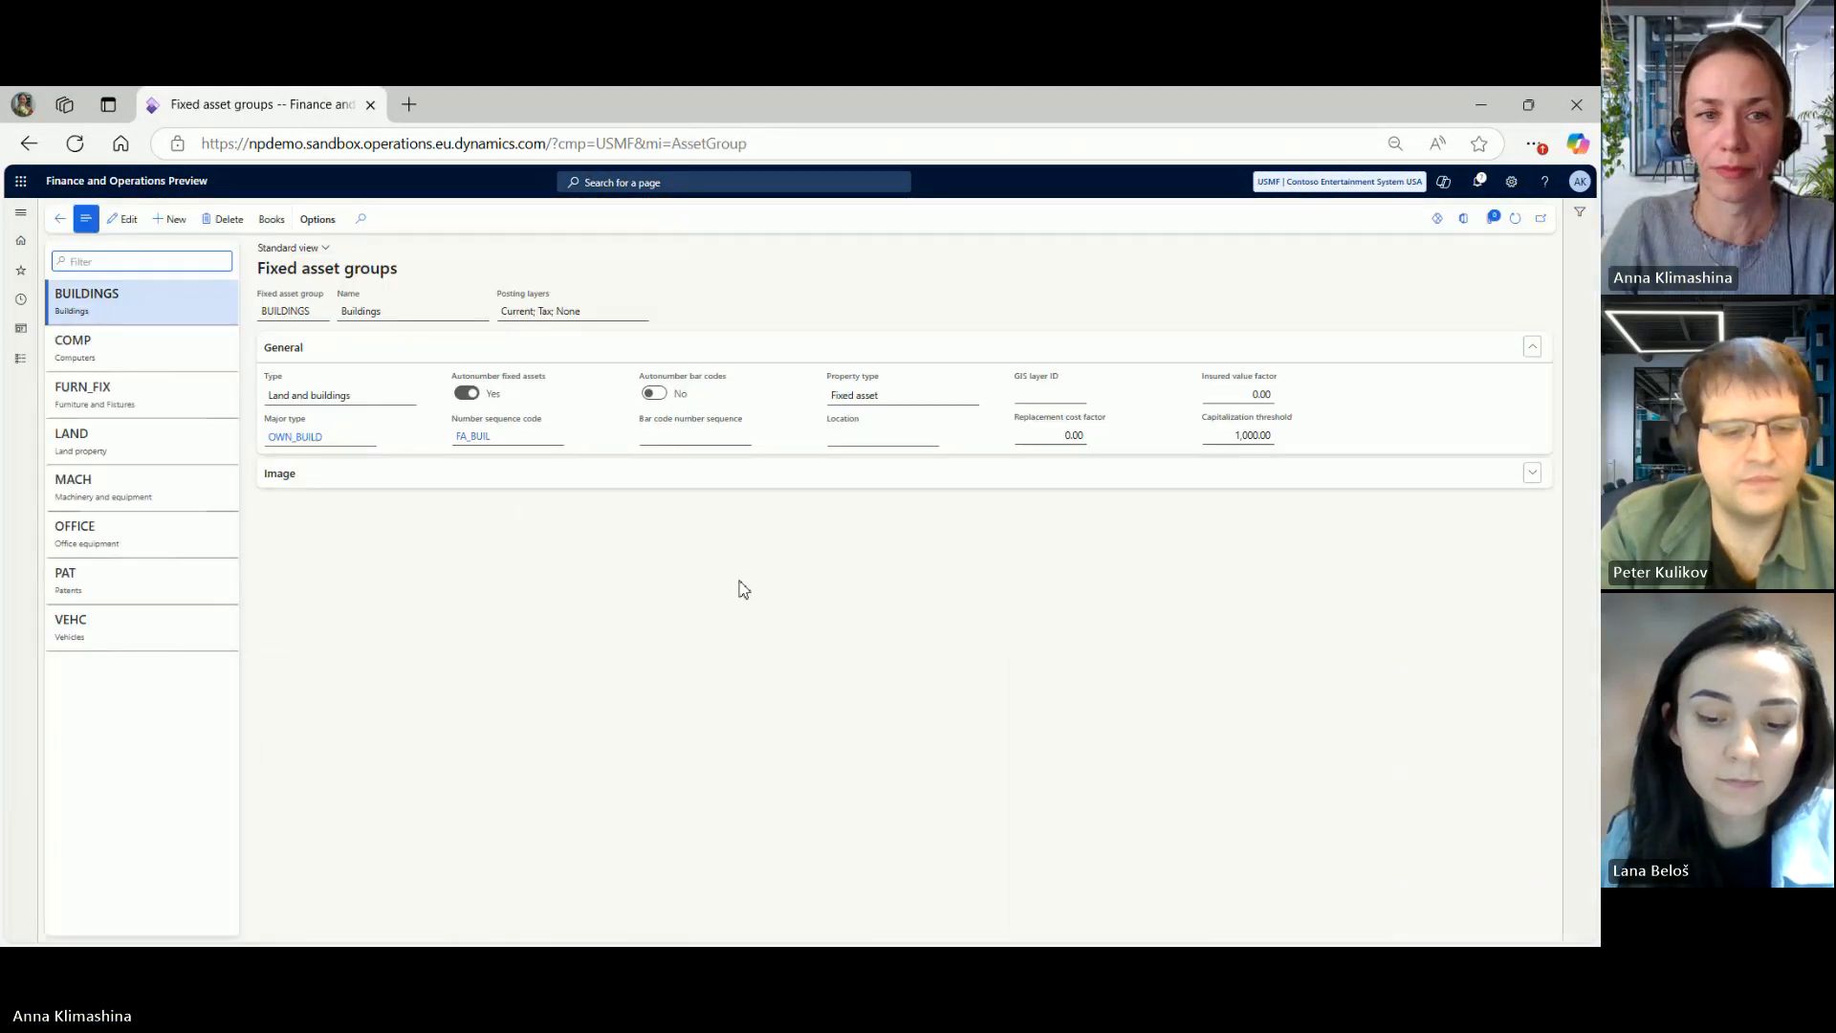
click(114, 395)
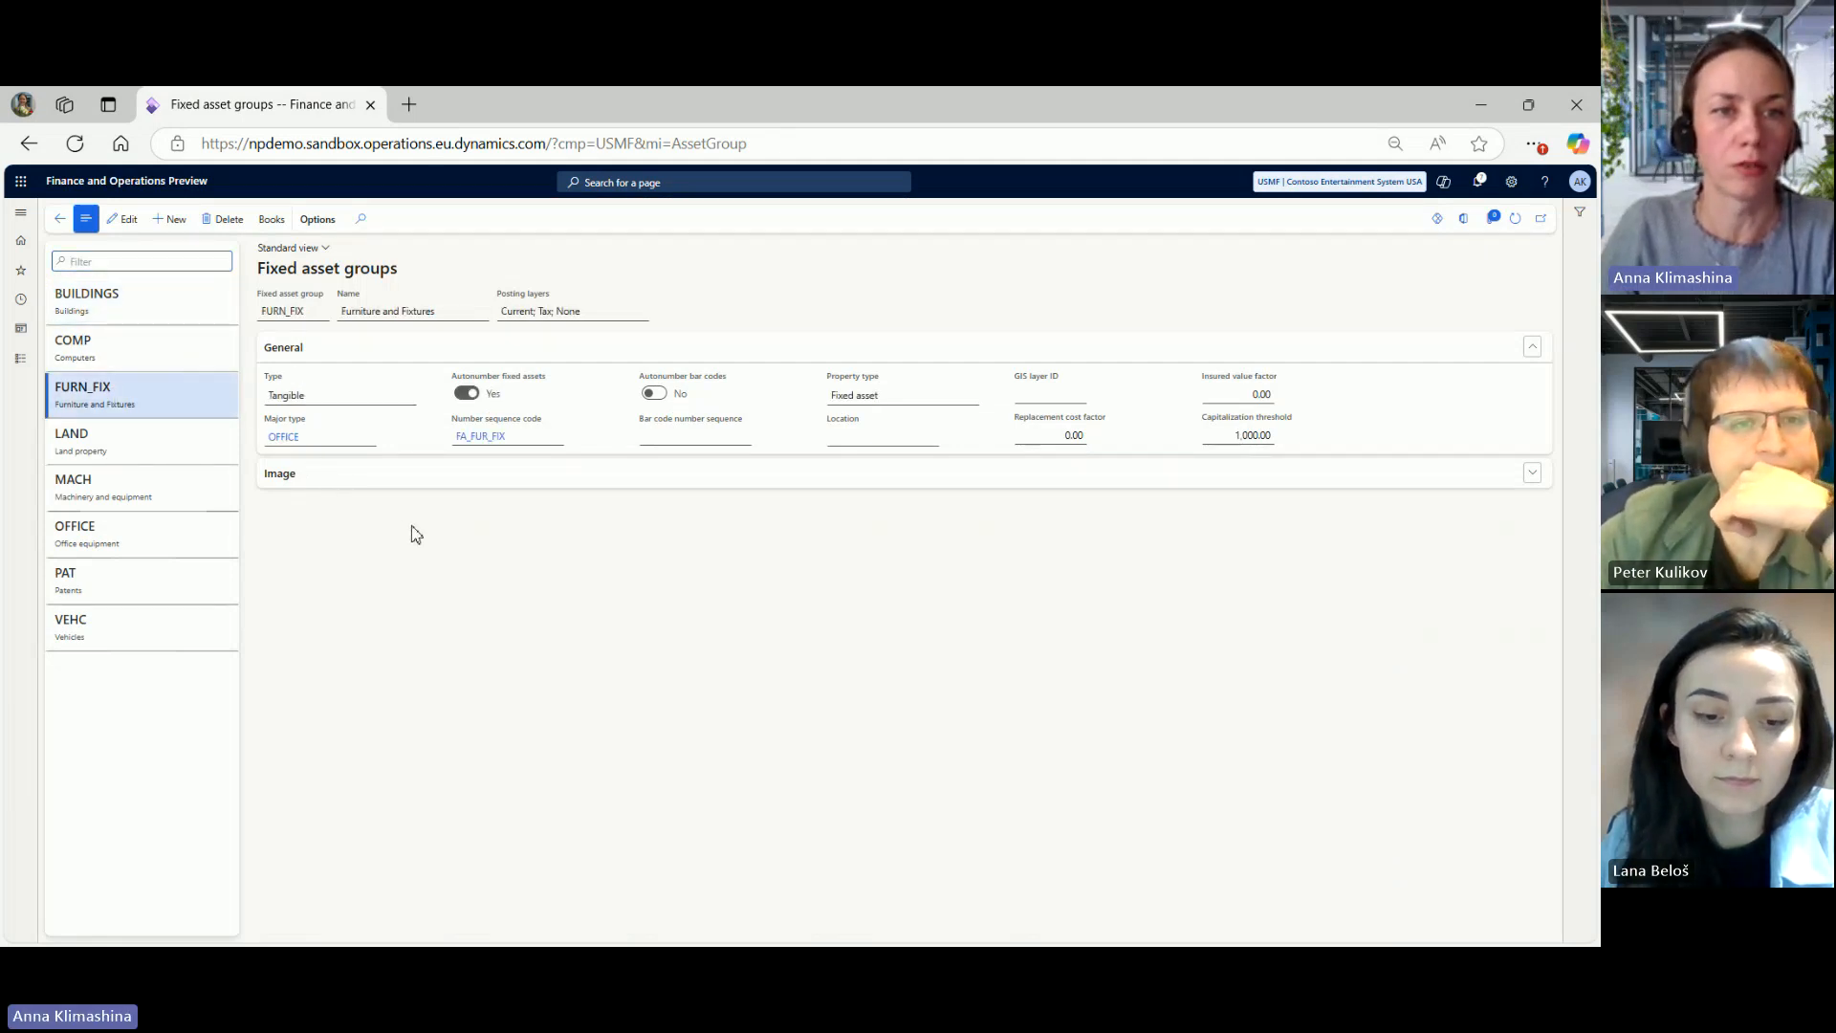
click(271, 223)
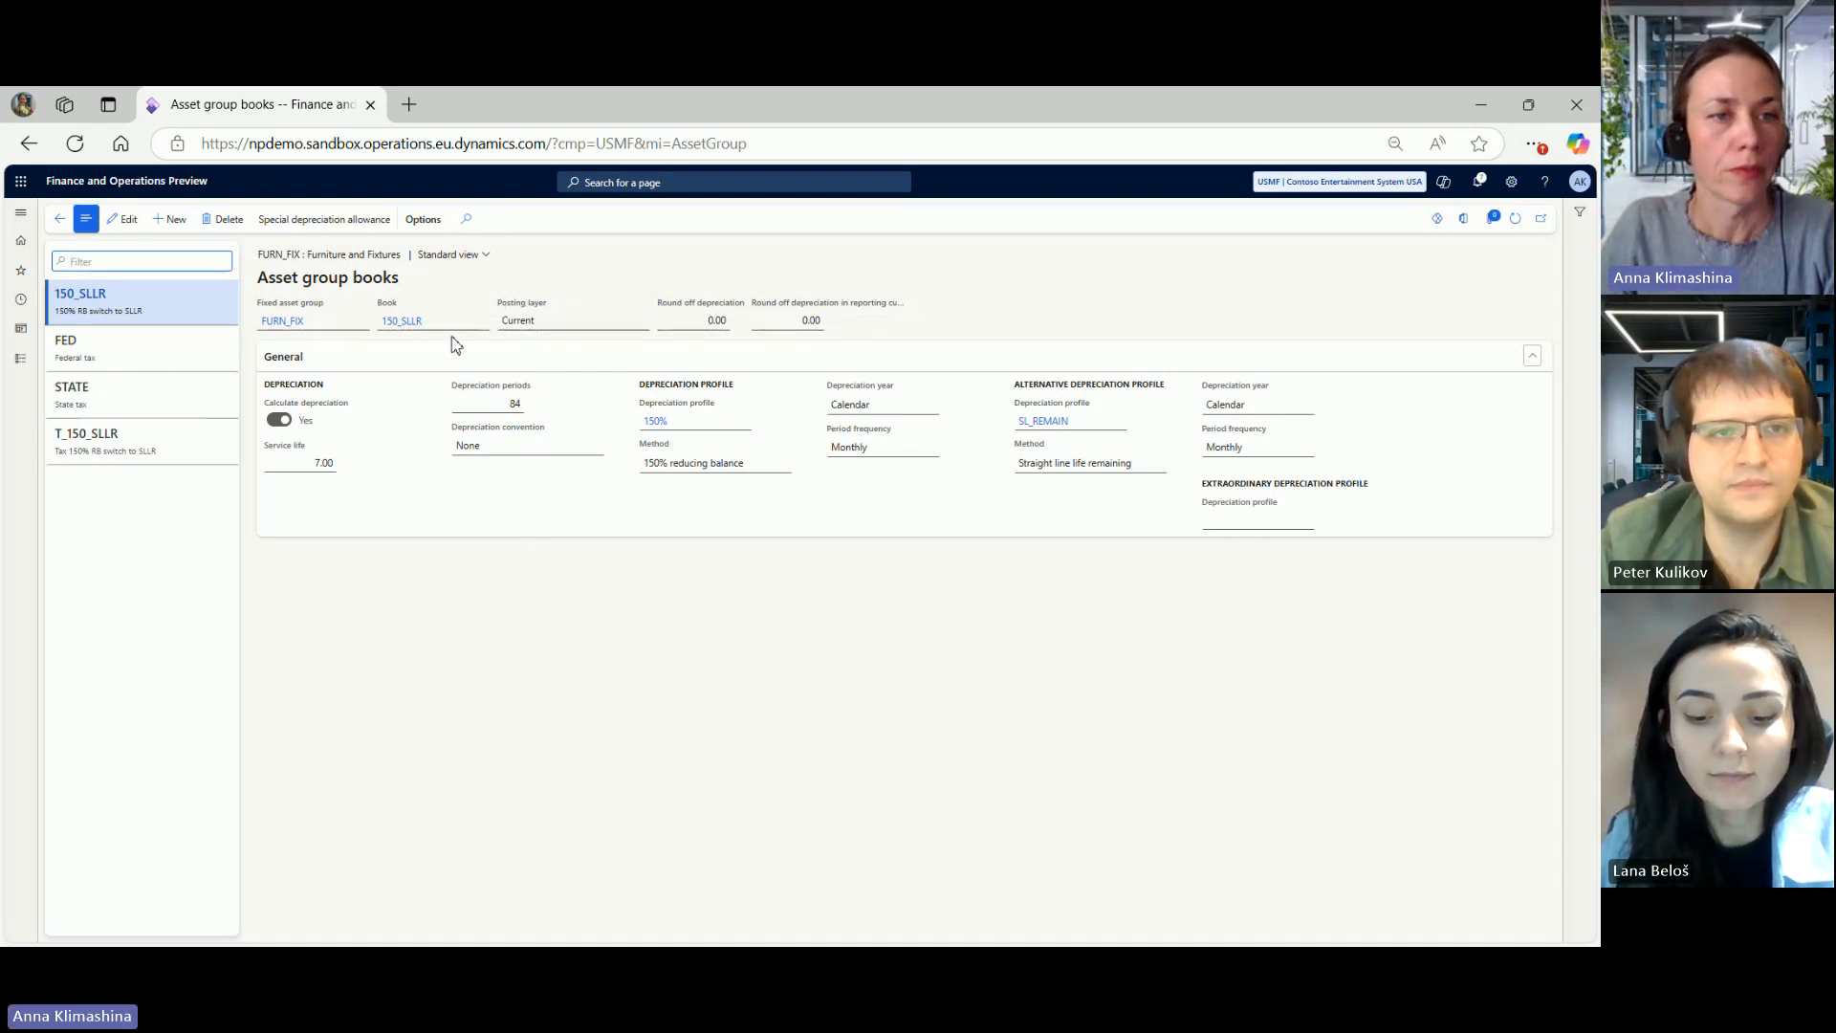
click(221, 453)
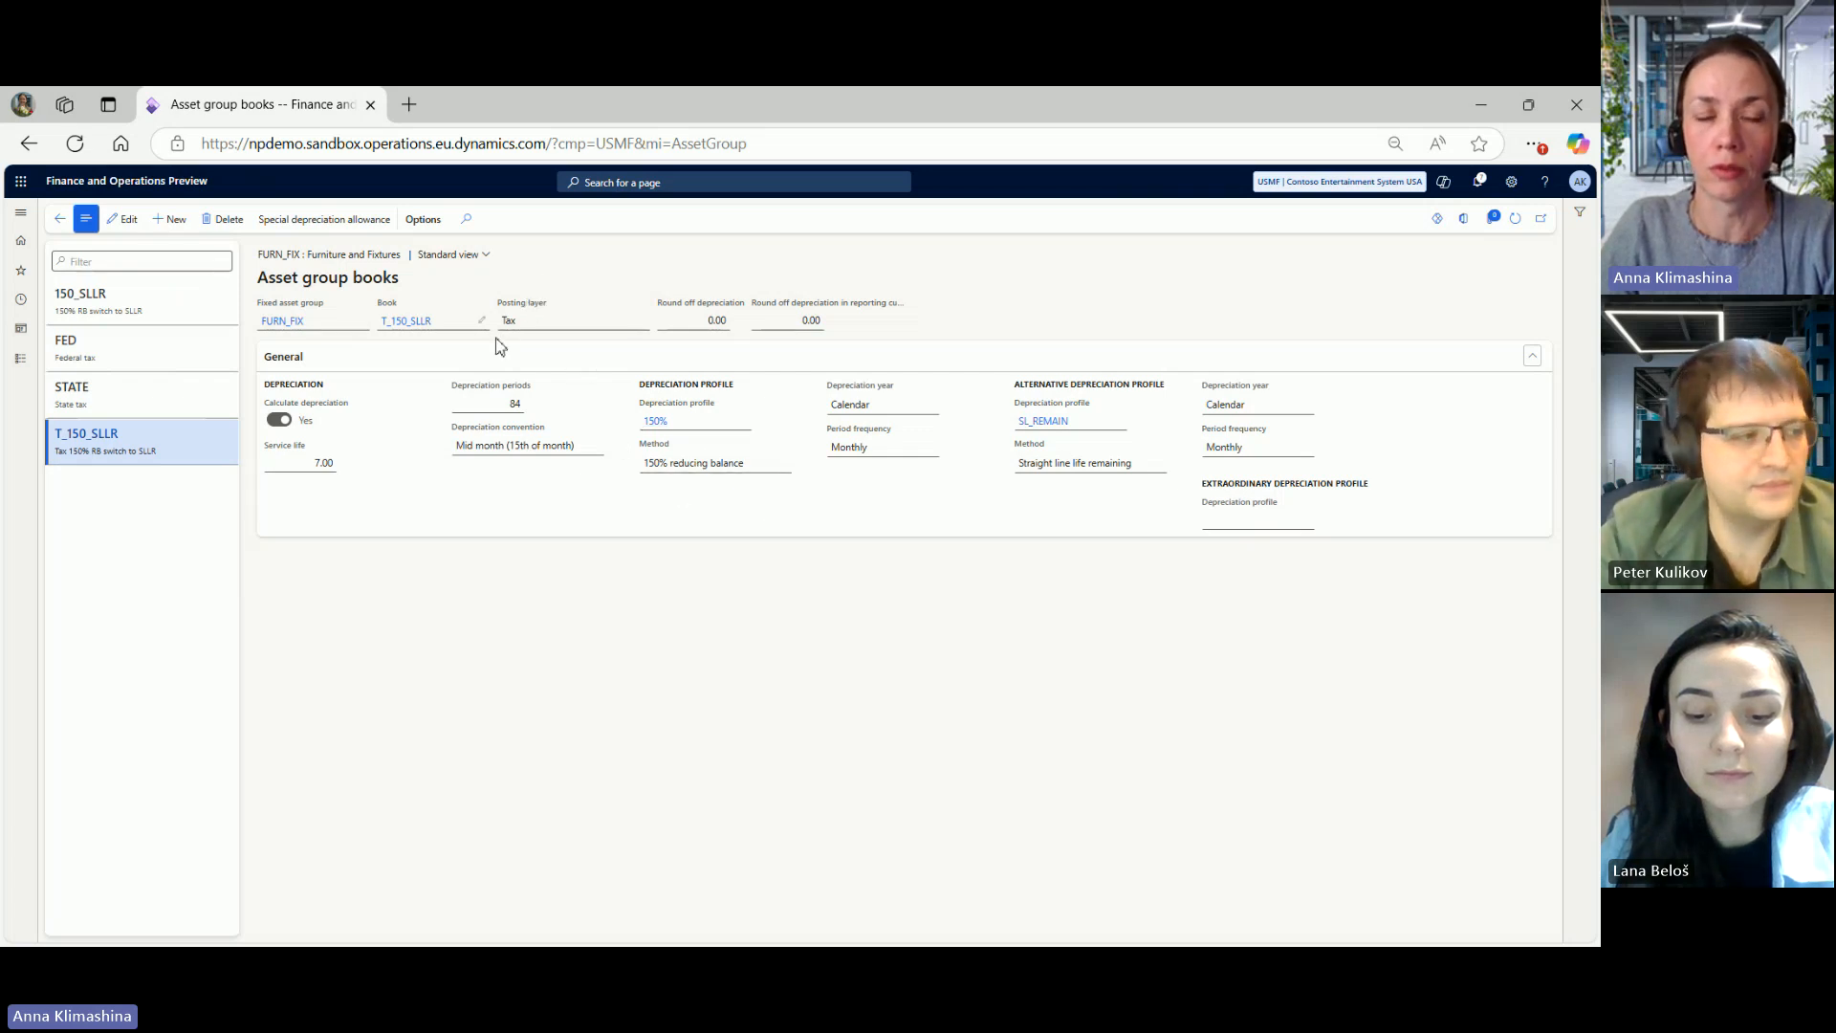
click(129, 357)
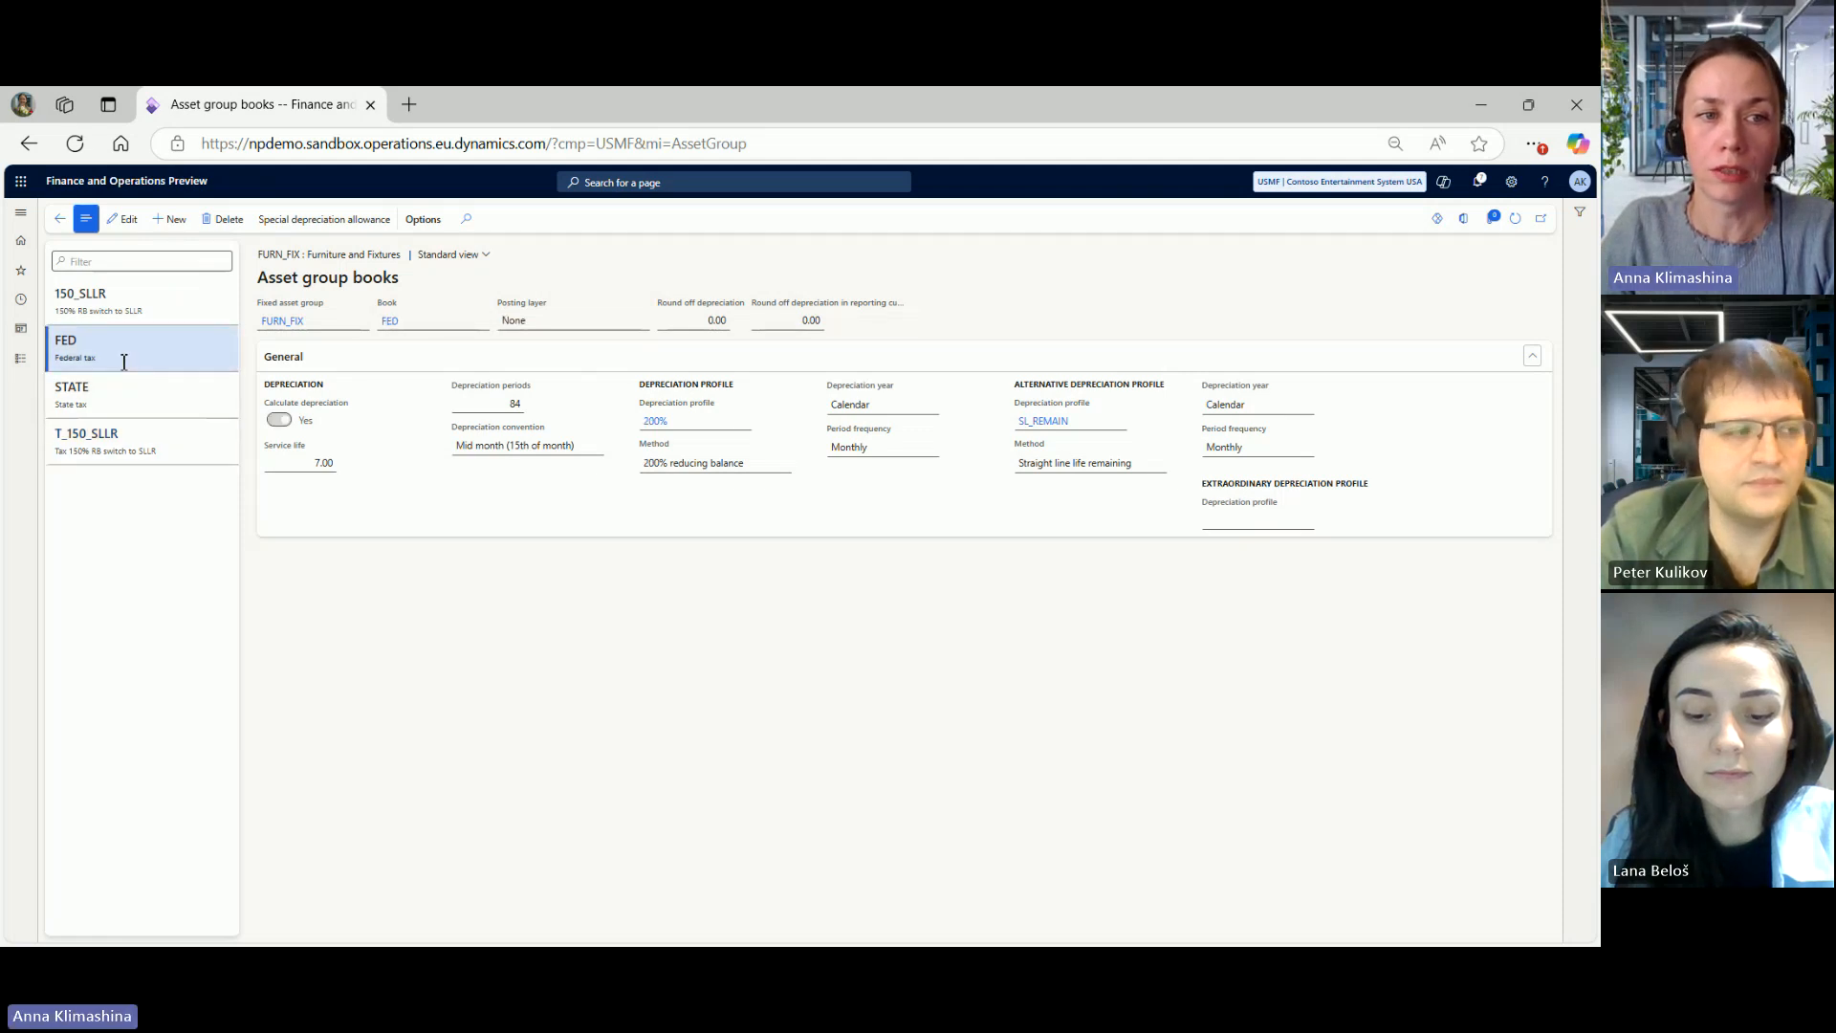
click(118, 394)
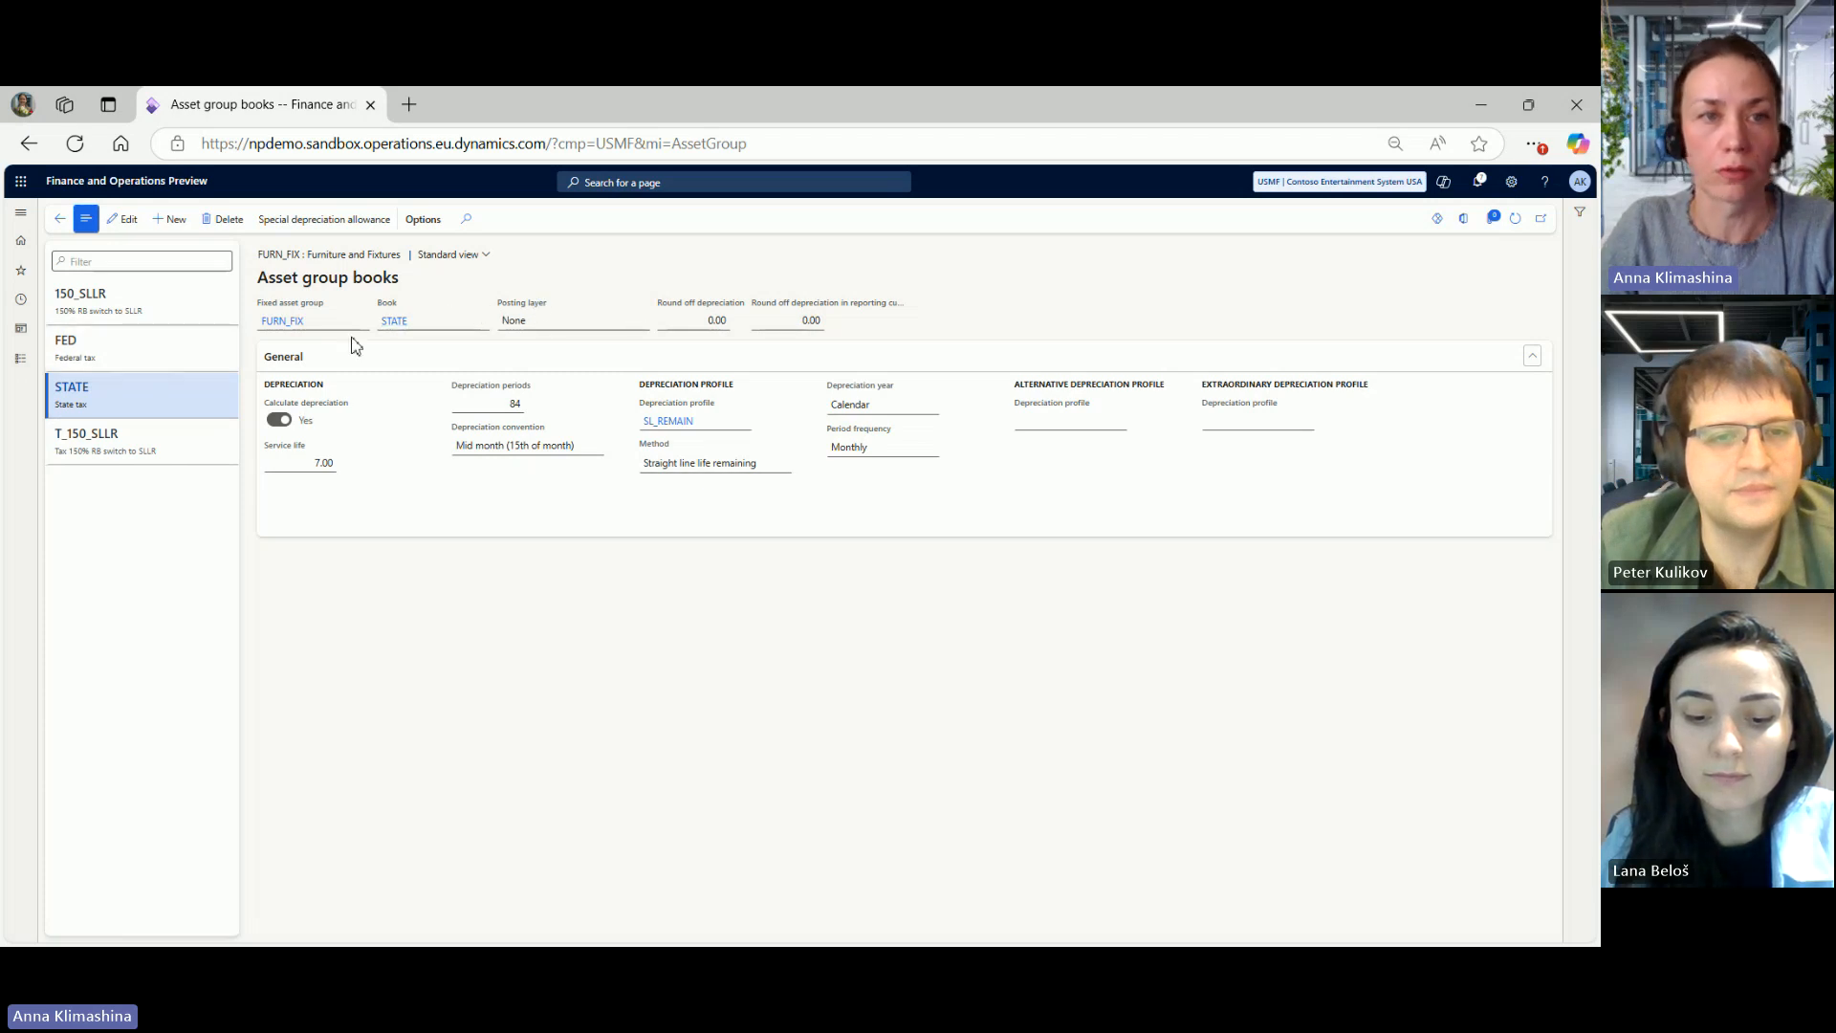
Step: Open the fixed asset books setup and examine the derived books of book 150_SLLR
click(20, 212)
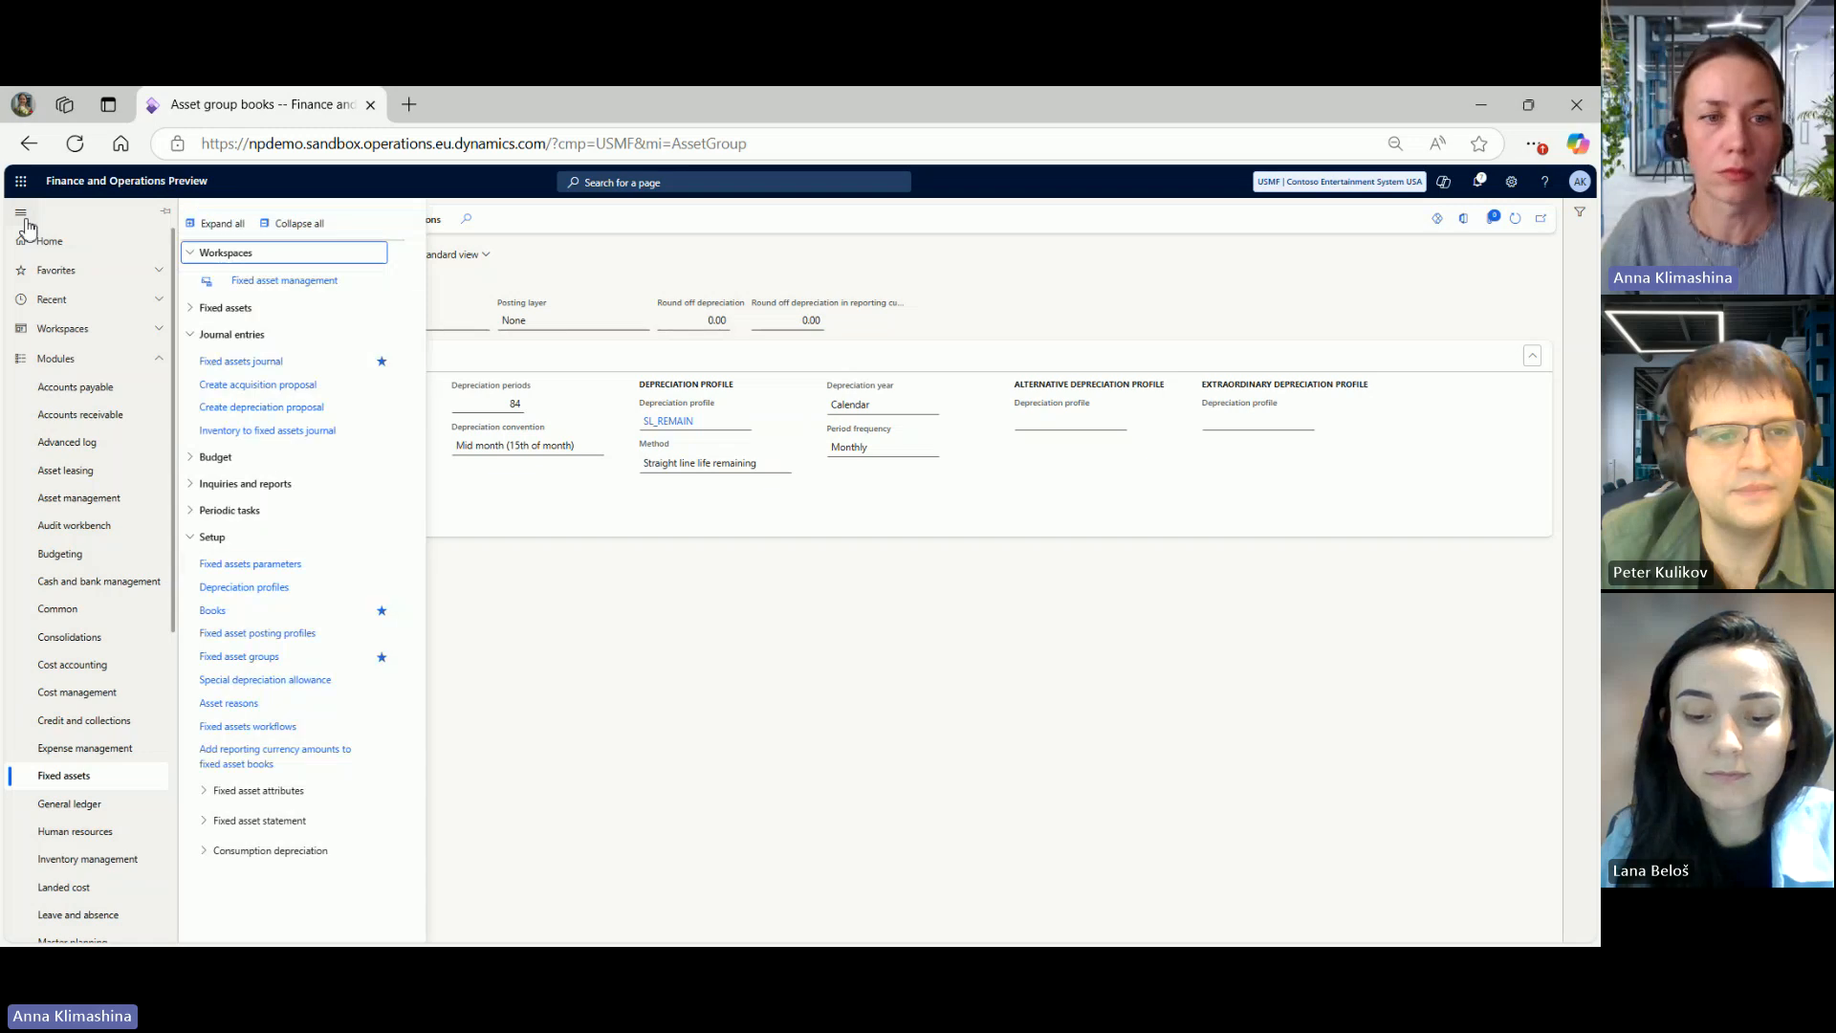
click(226, 619)
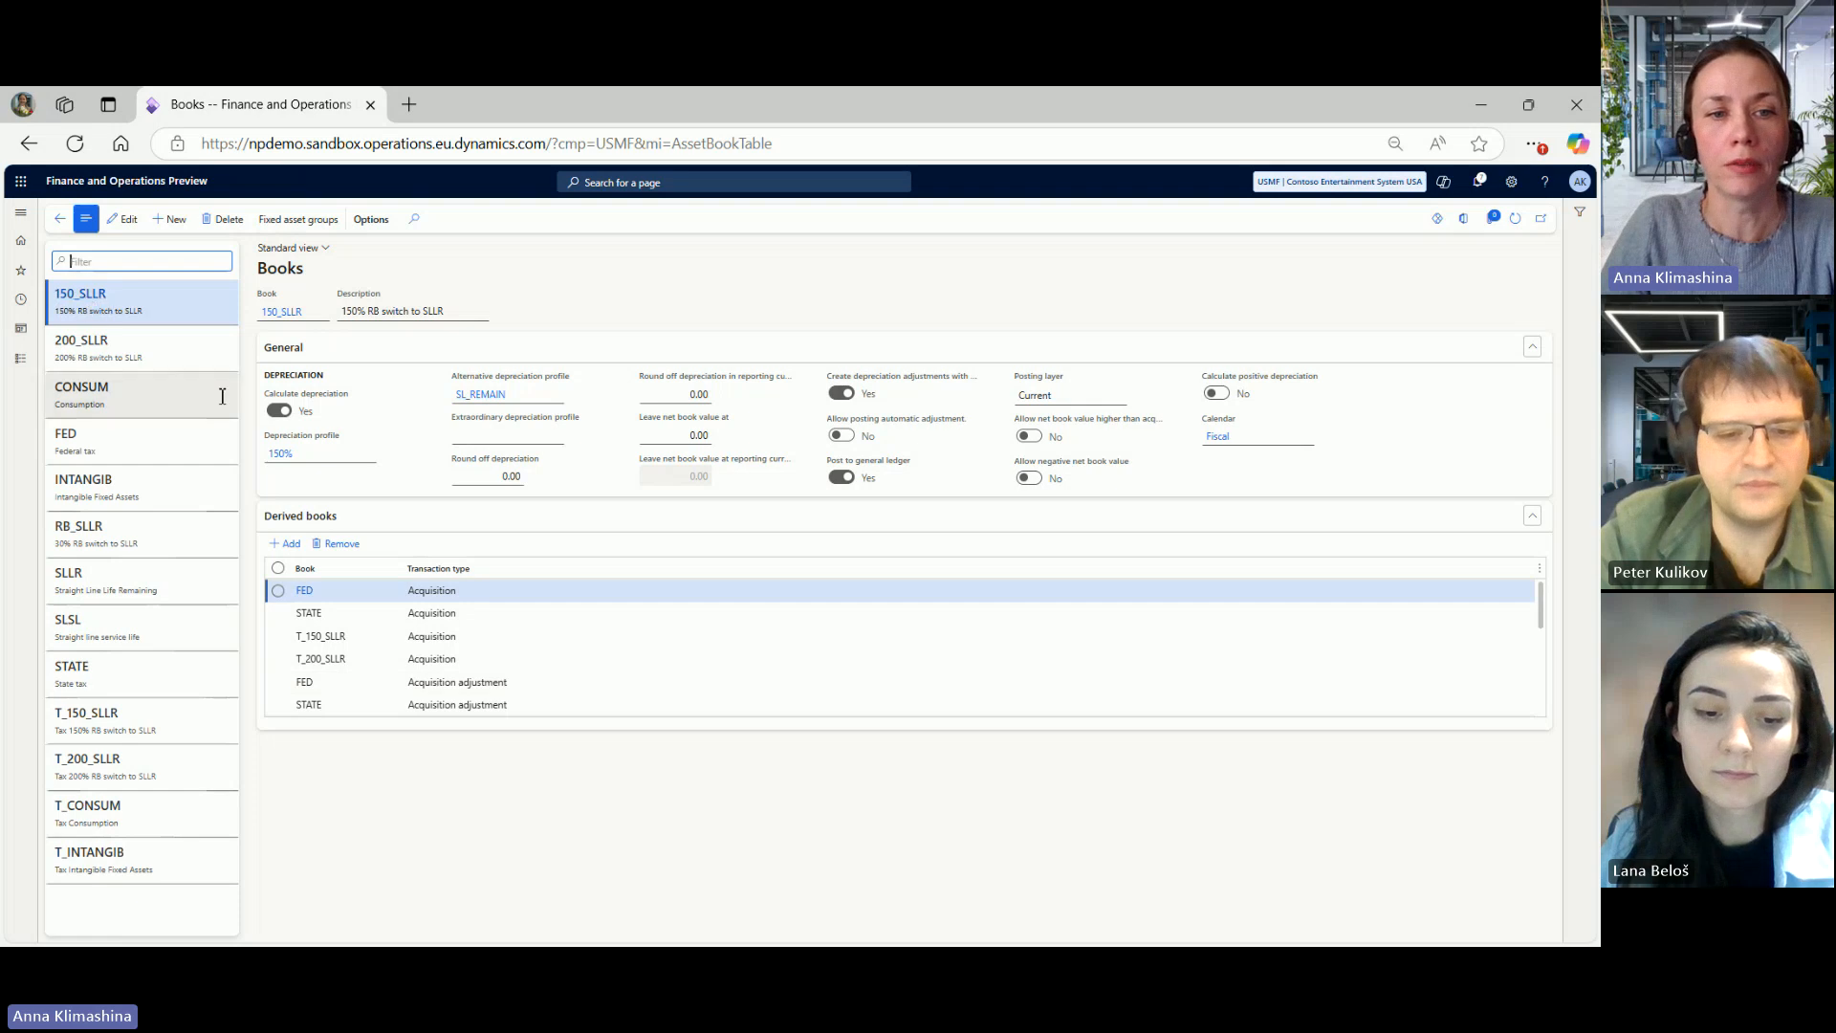
click(336, 599)
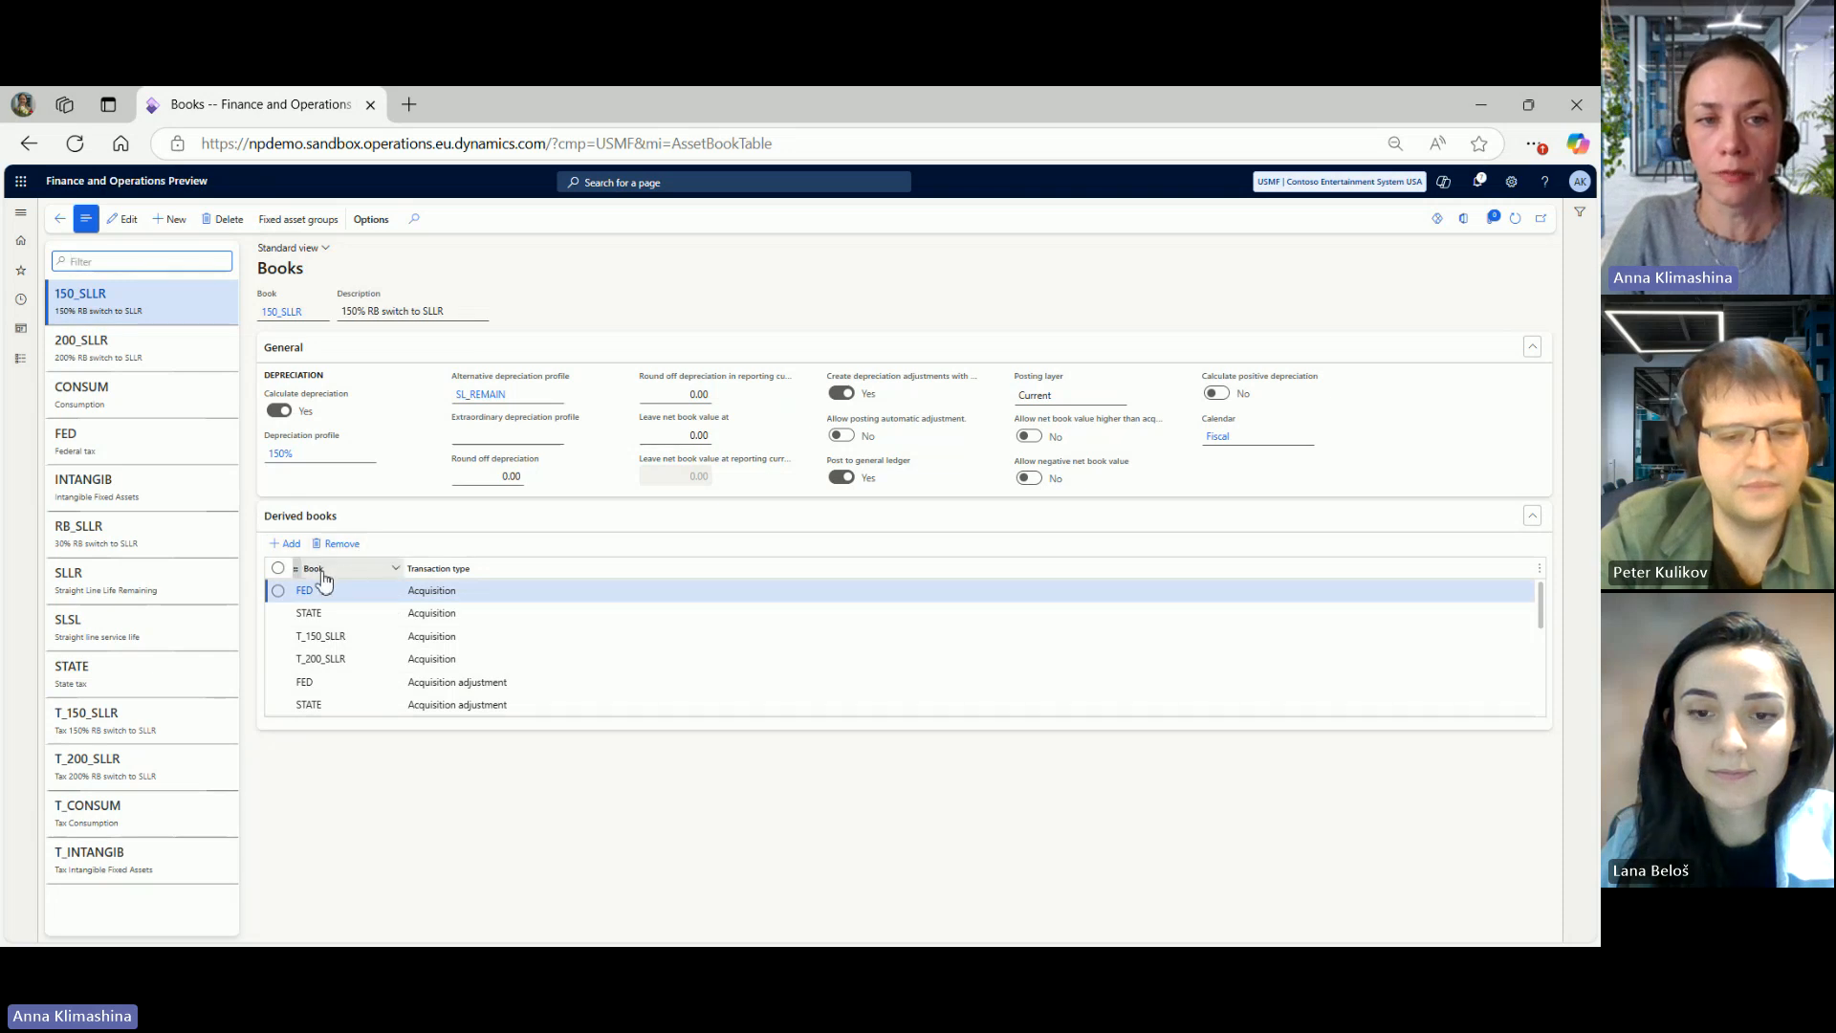
Step: Try adding a derived book line to 150_SLLR, check its transaction type options, and remove the line
click(295, 547)
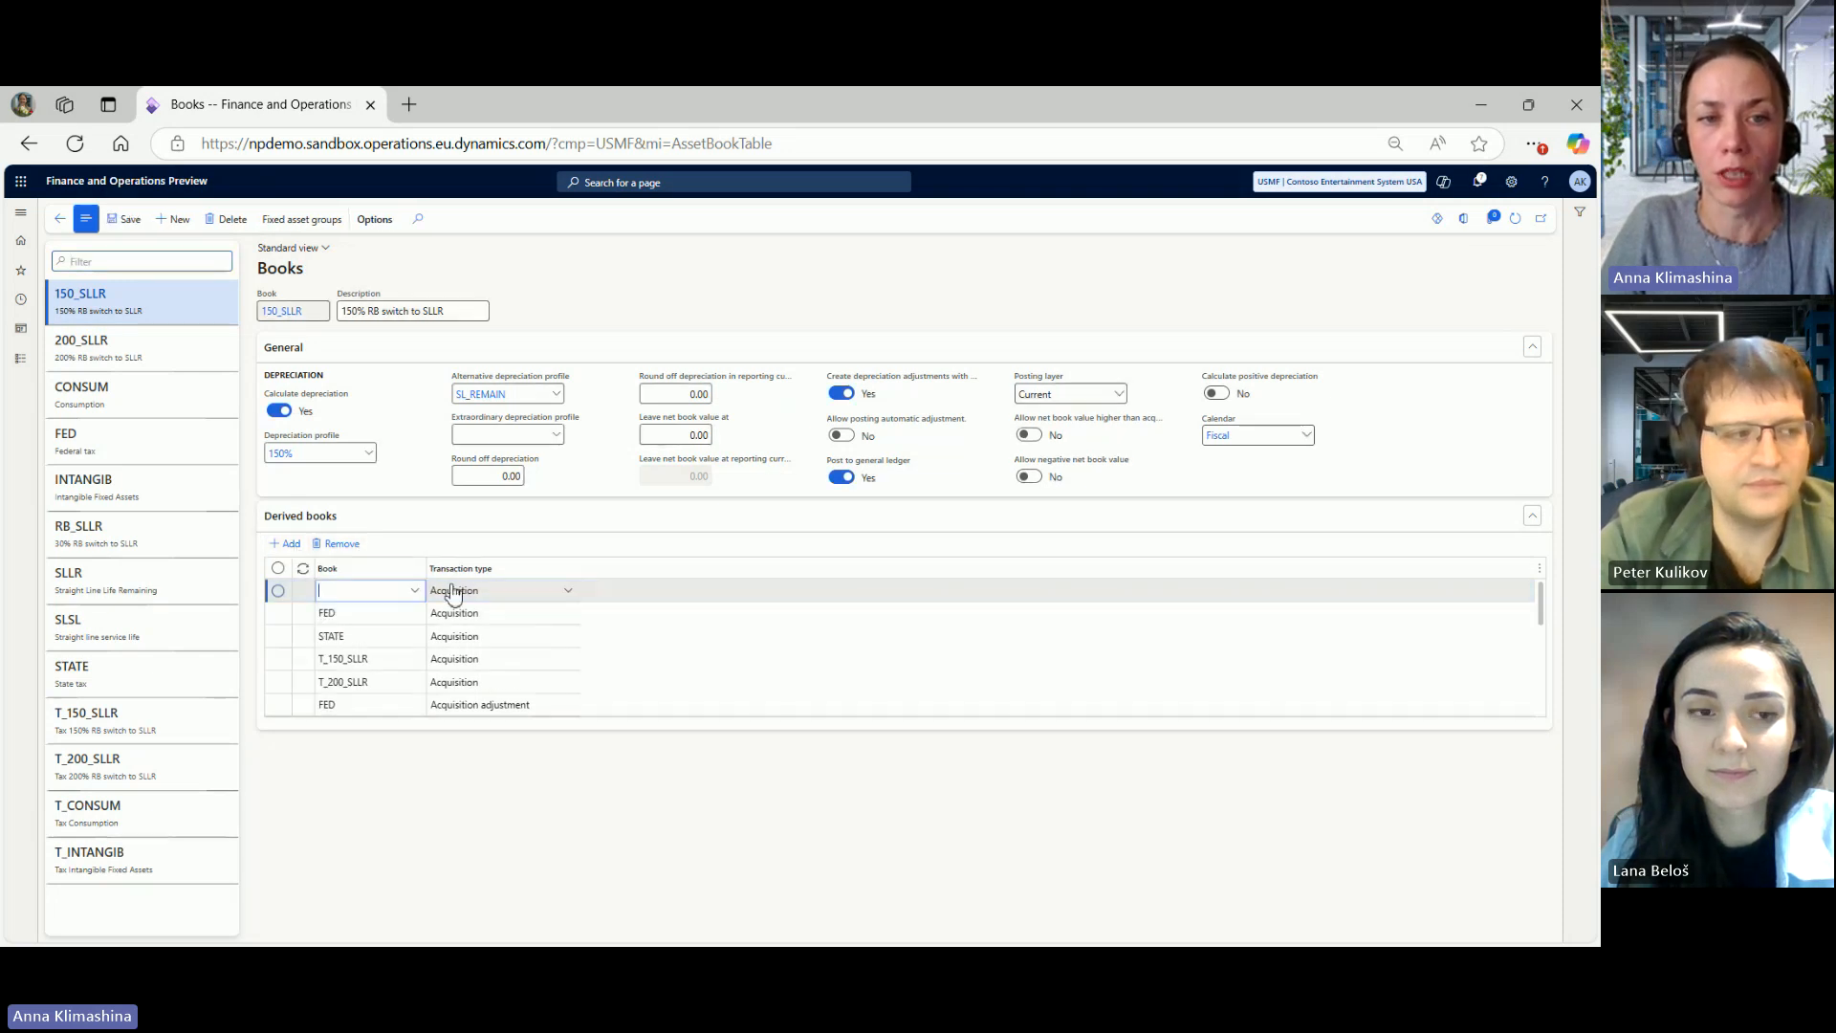
click(565, 599)
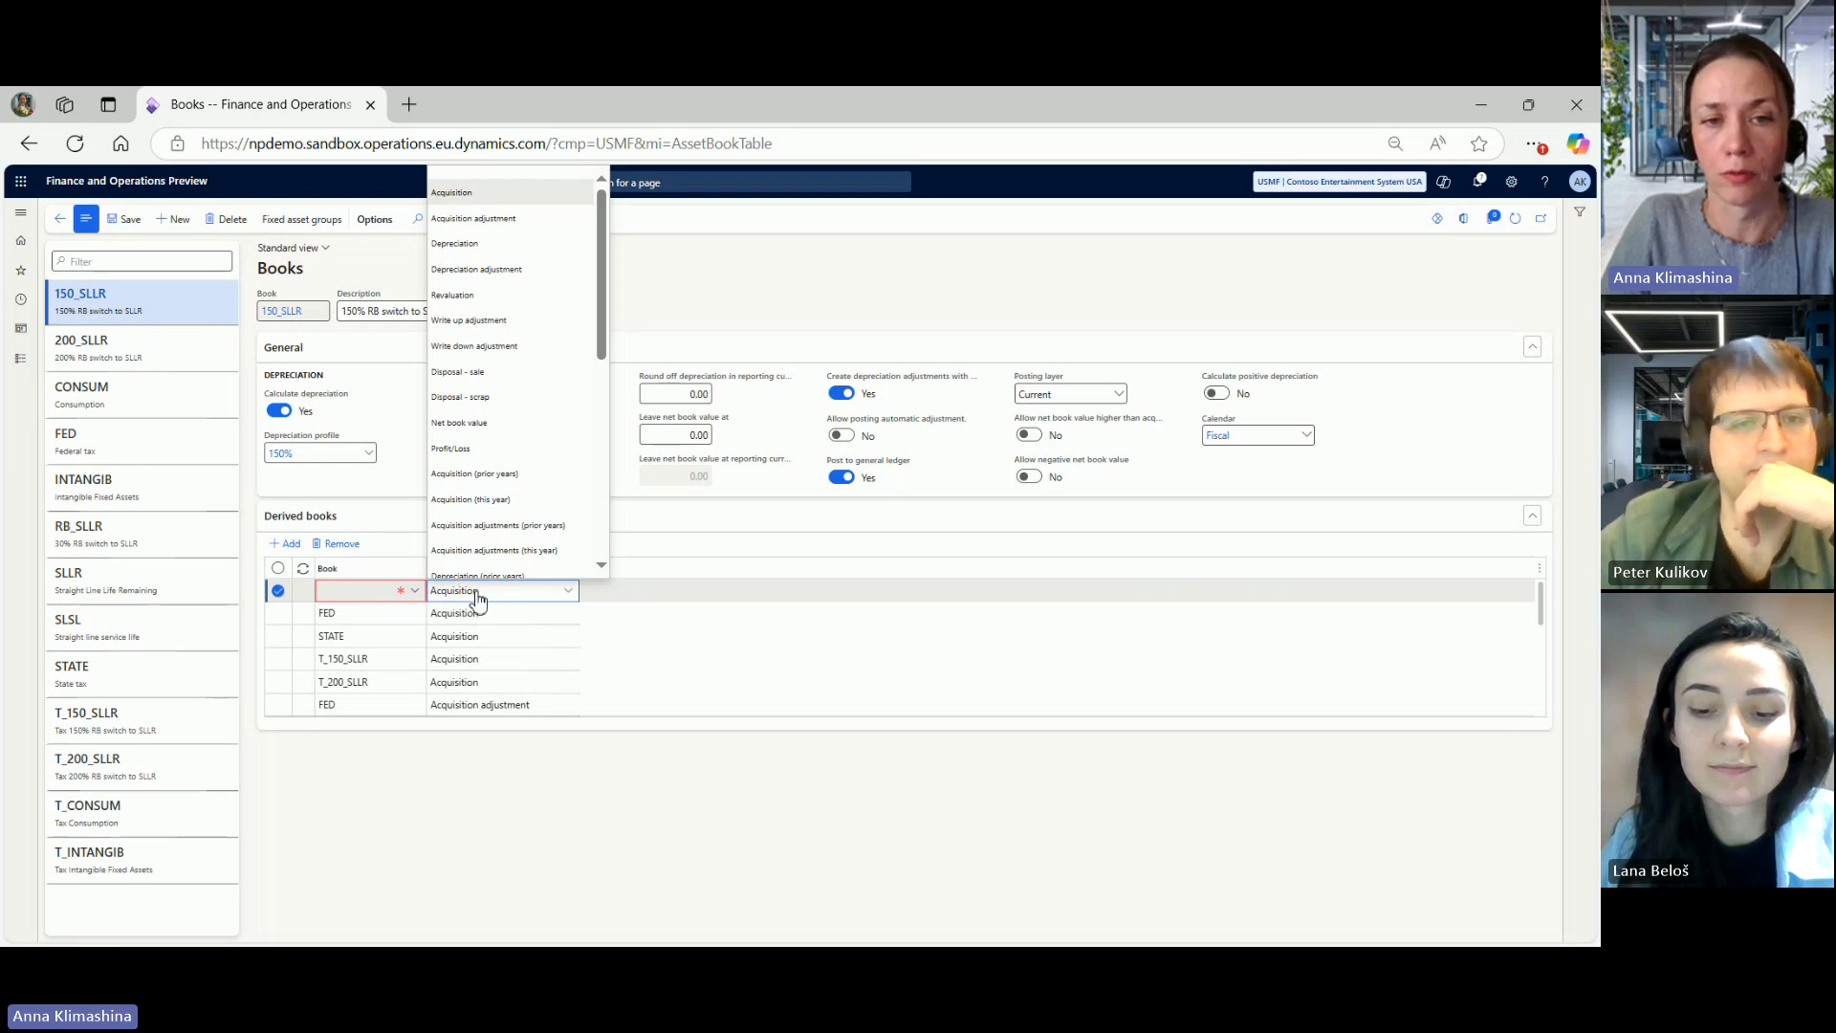
click(359, 548)
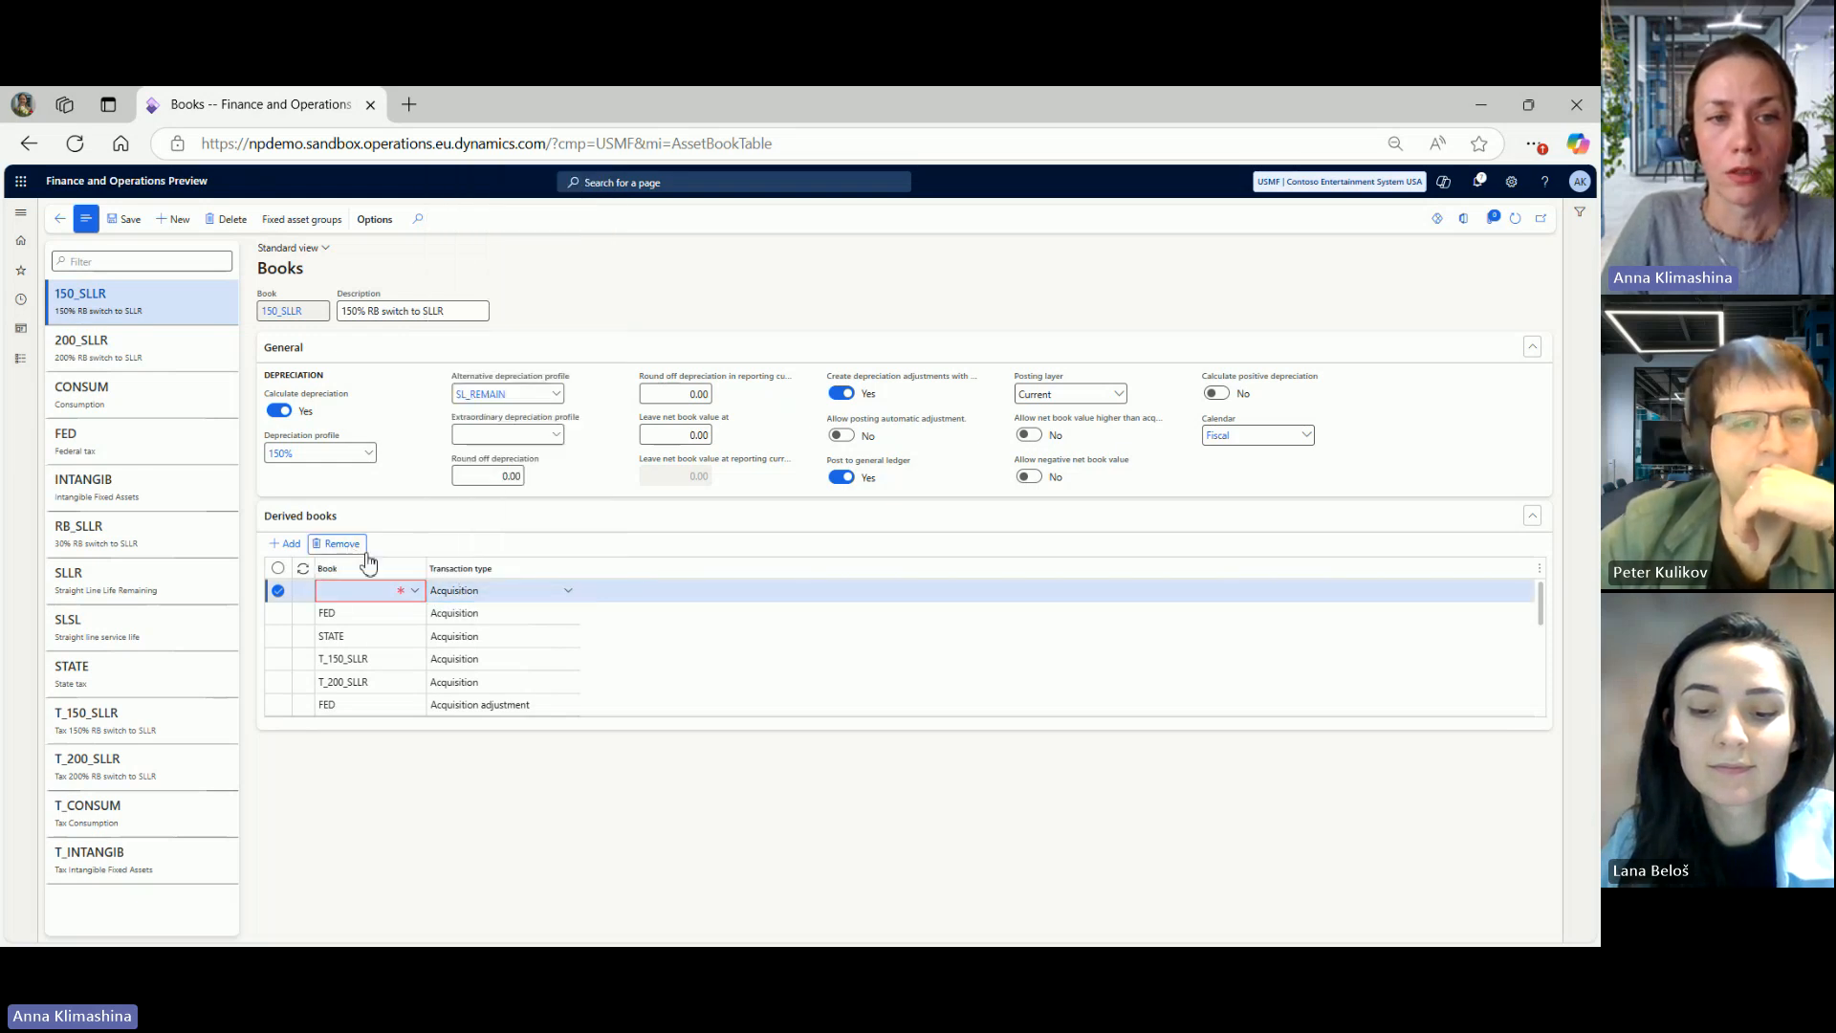
scroll(487, 619, down, 2)
scroll(514, 654, down, 3)
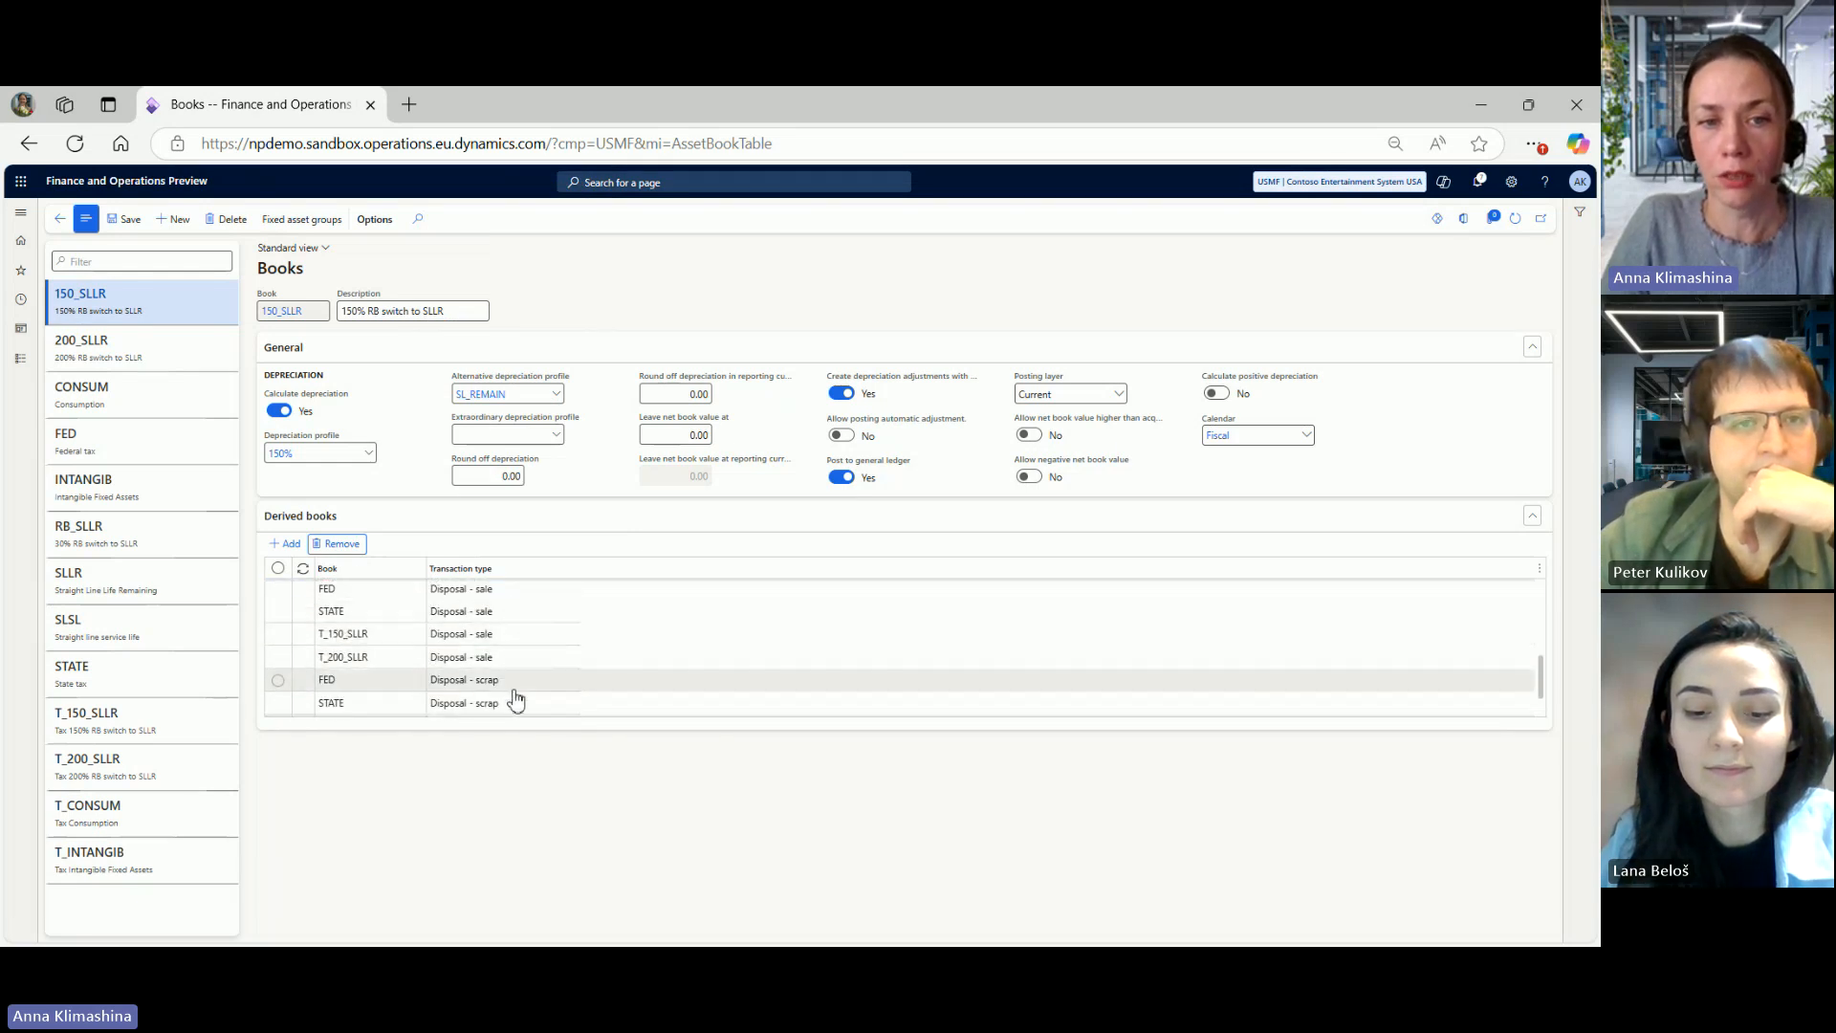
scroll(454, 650, up, 3)
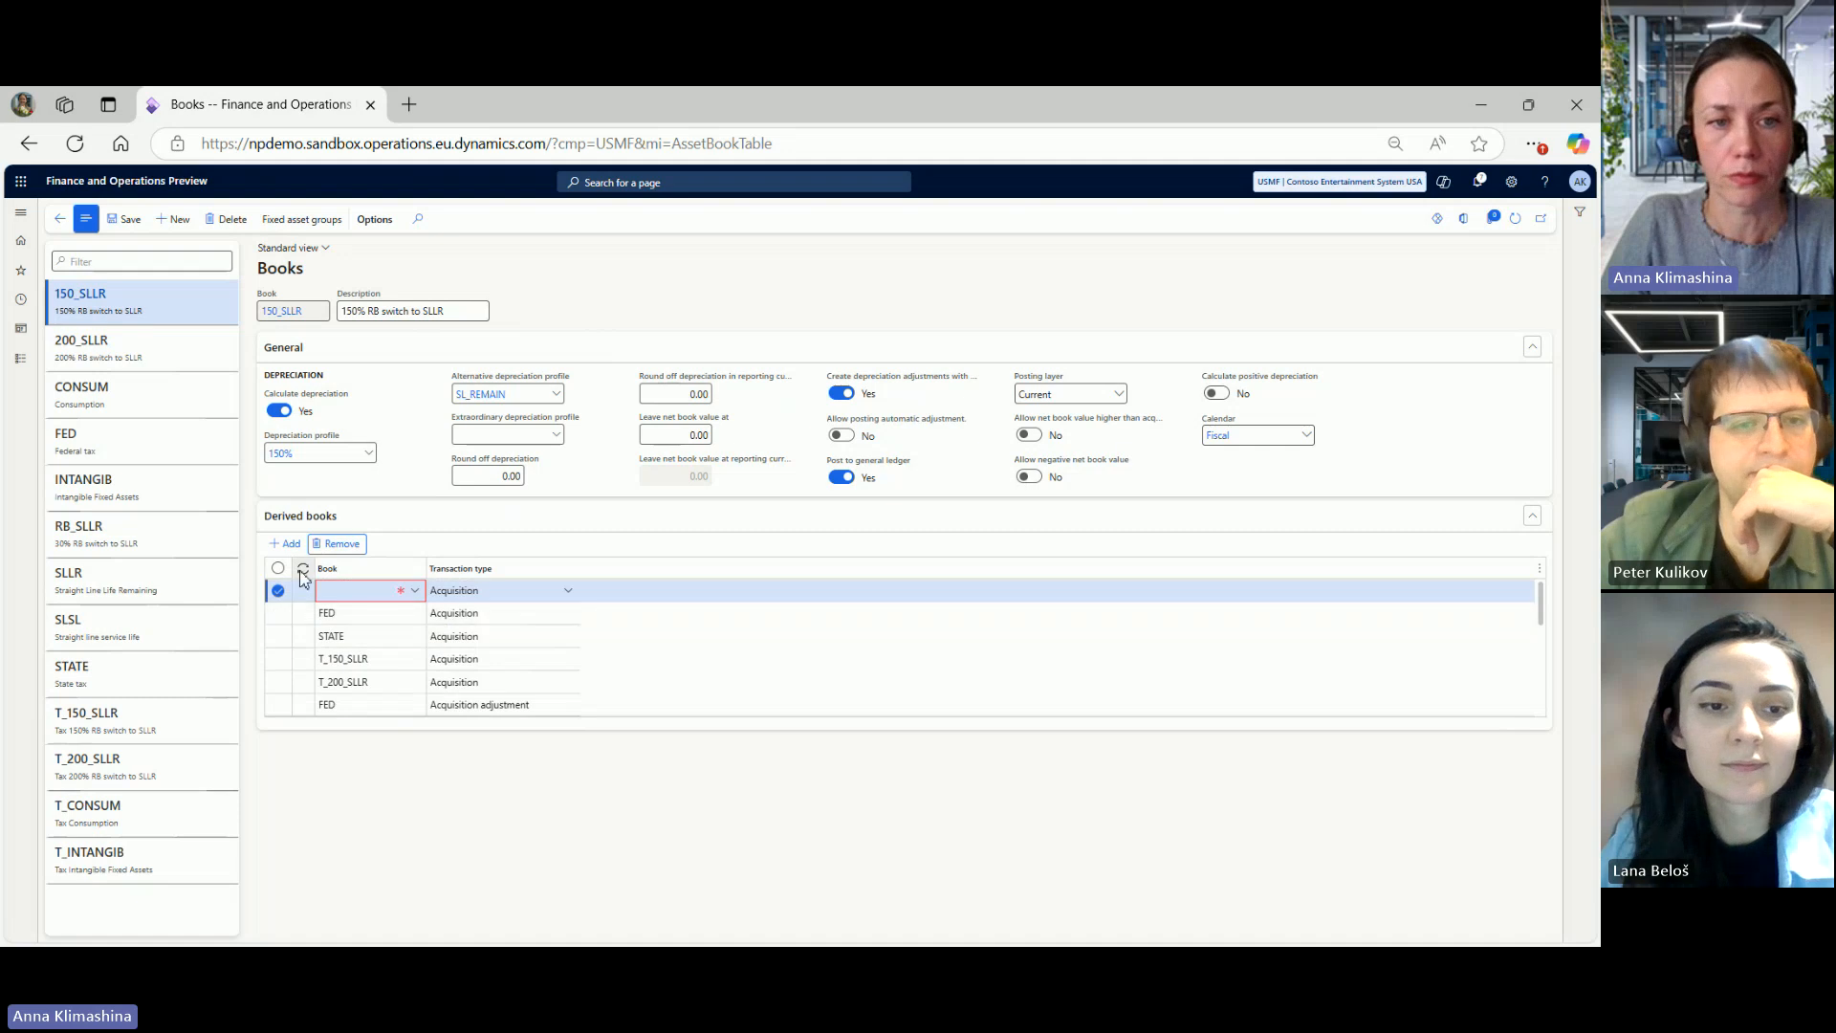
click(340, 543)
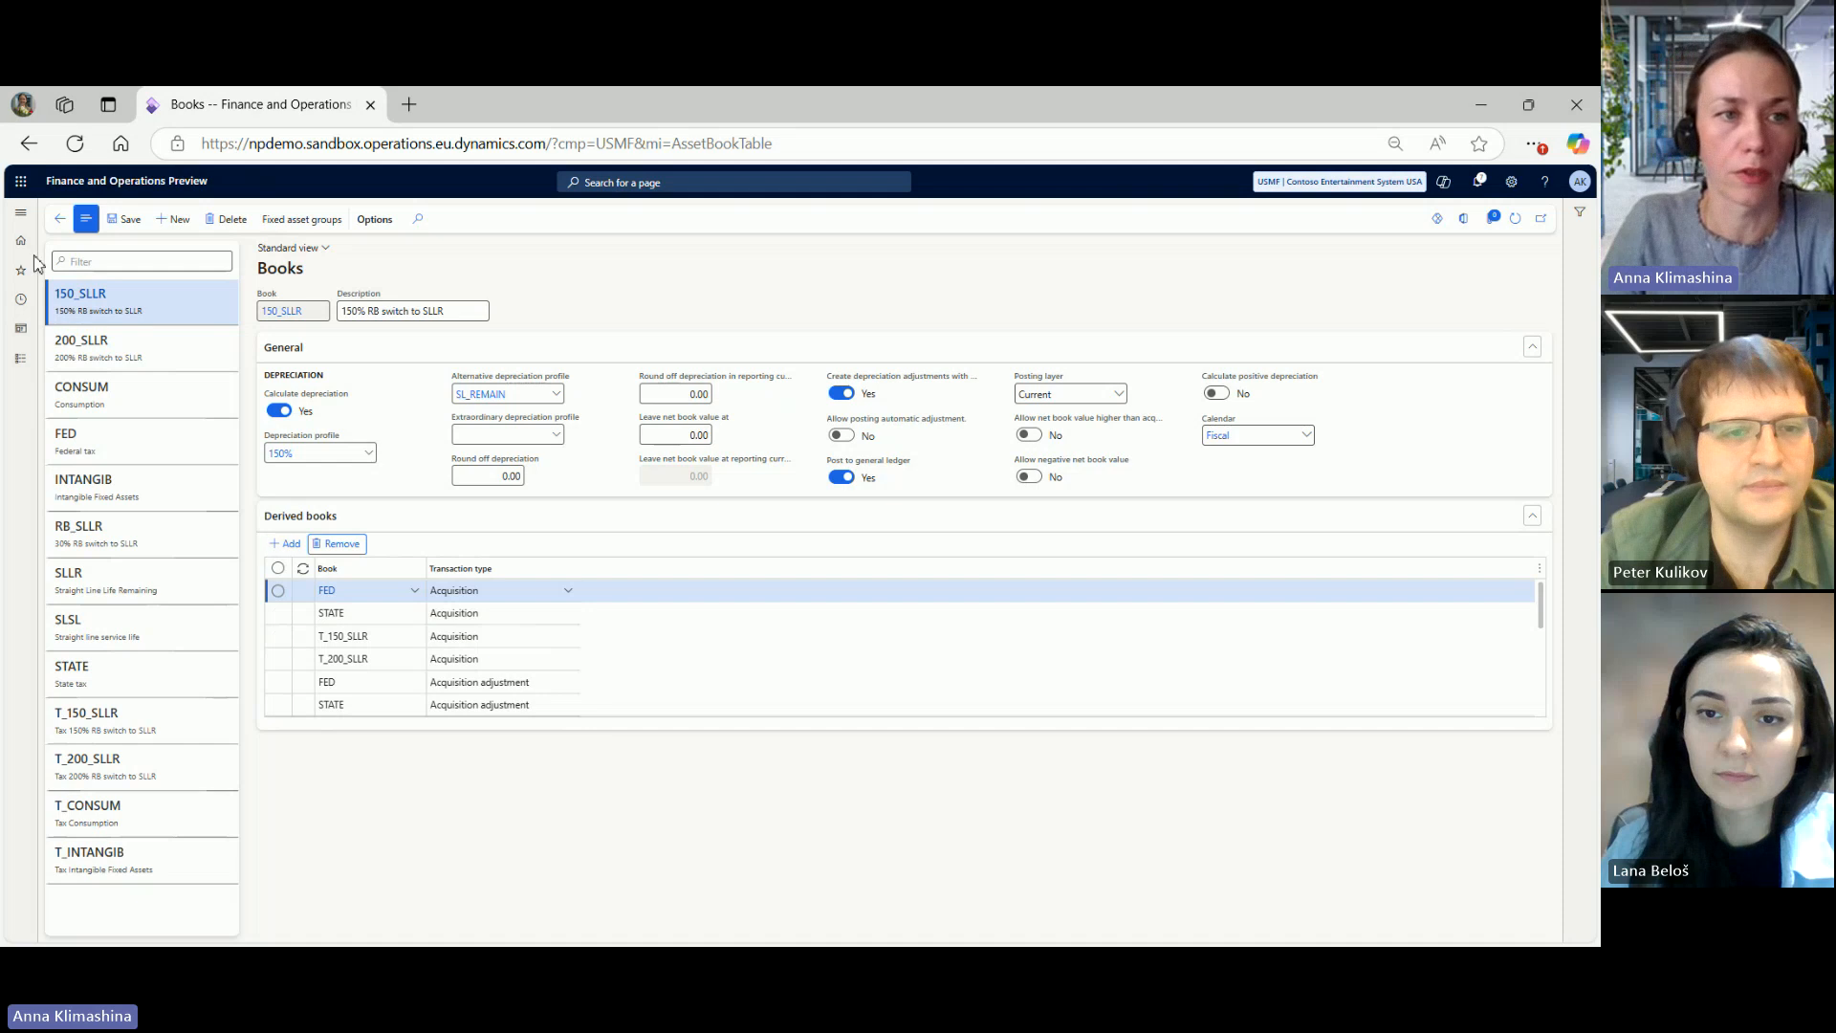
Step: Find the Warehouse fixtures asset FURN_FIX-000030 in the fixed assets list and review its 150_SLLR book transactions
click(21, 216)
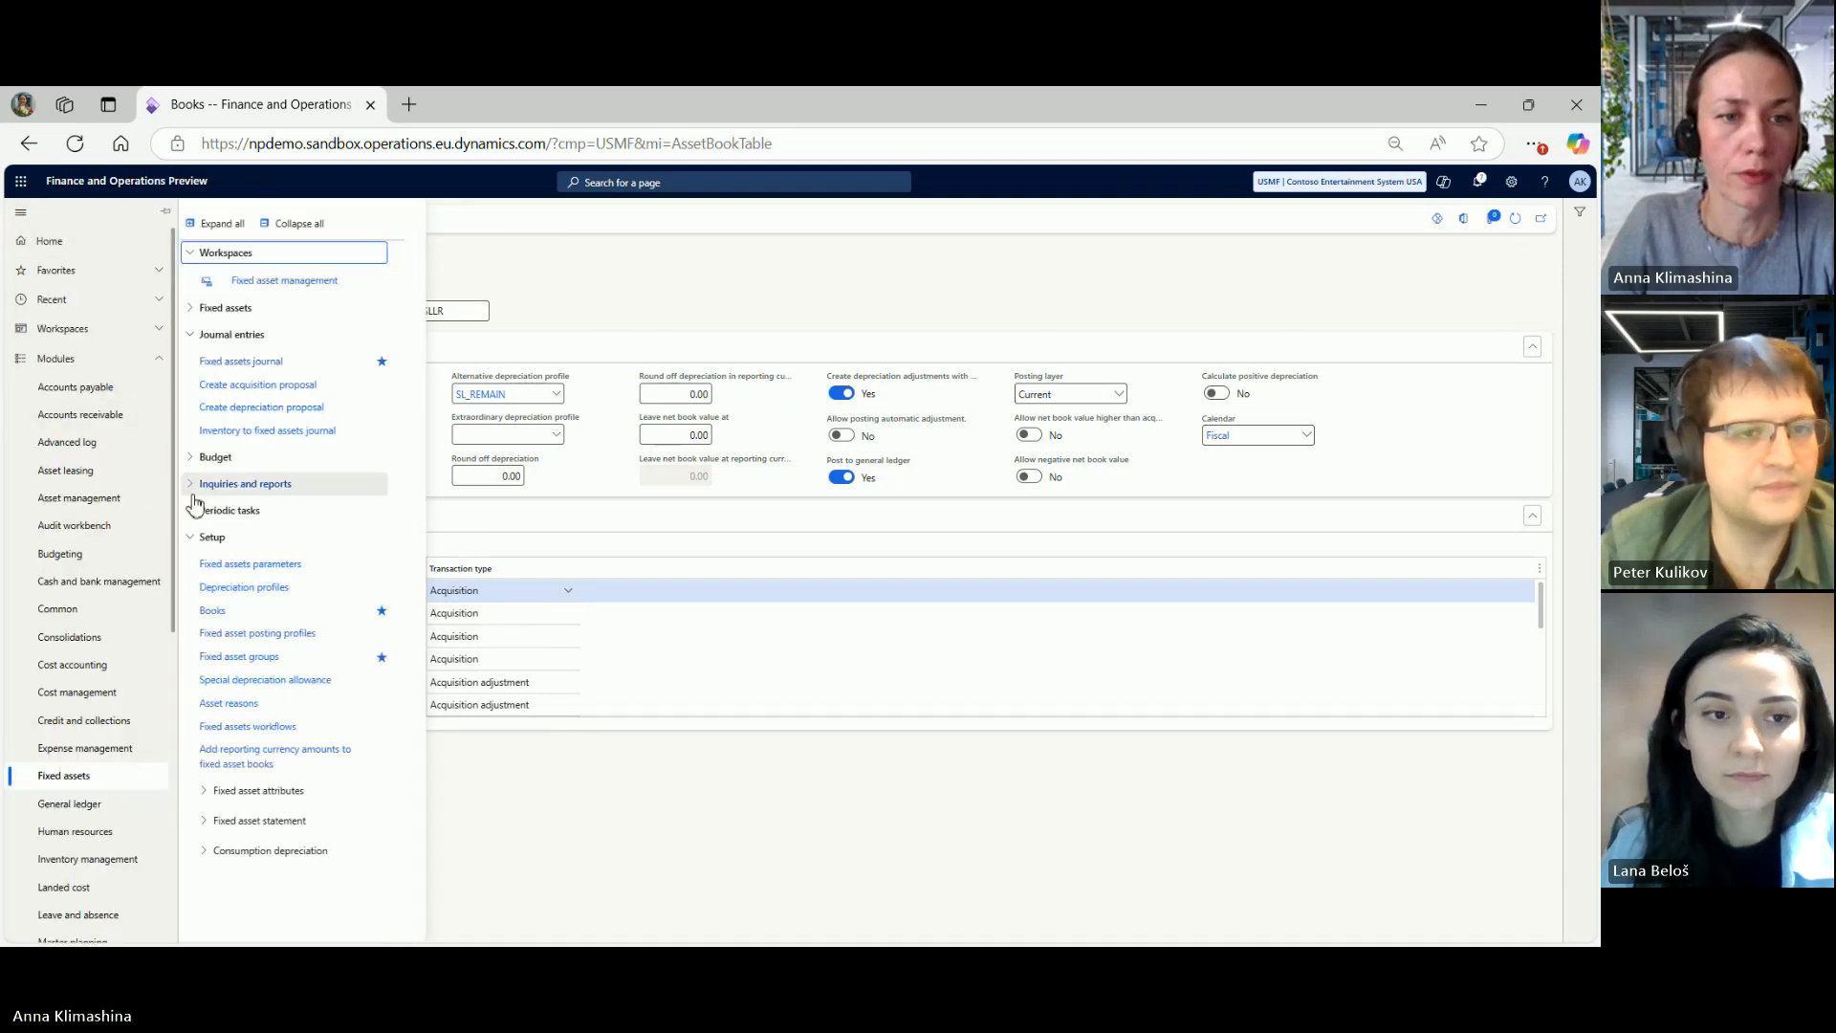
click(226, 308)
click(230, 337)
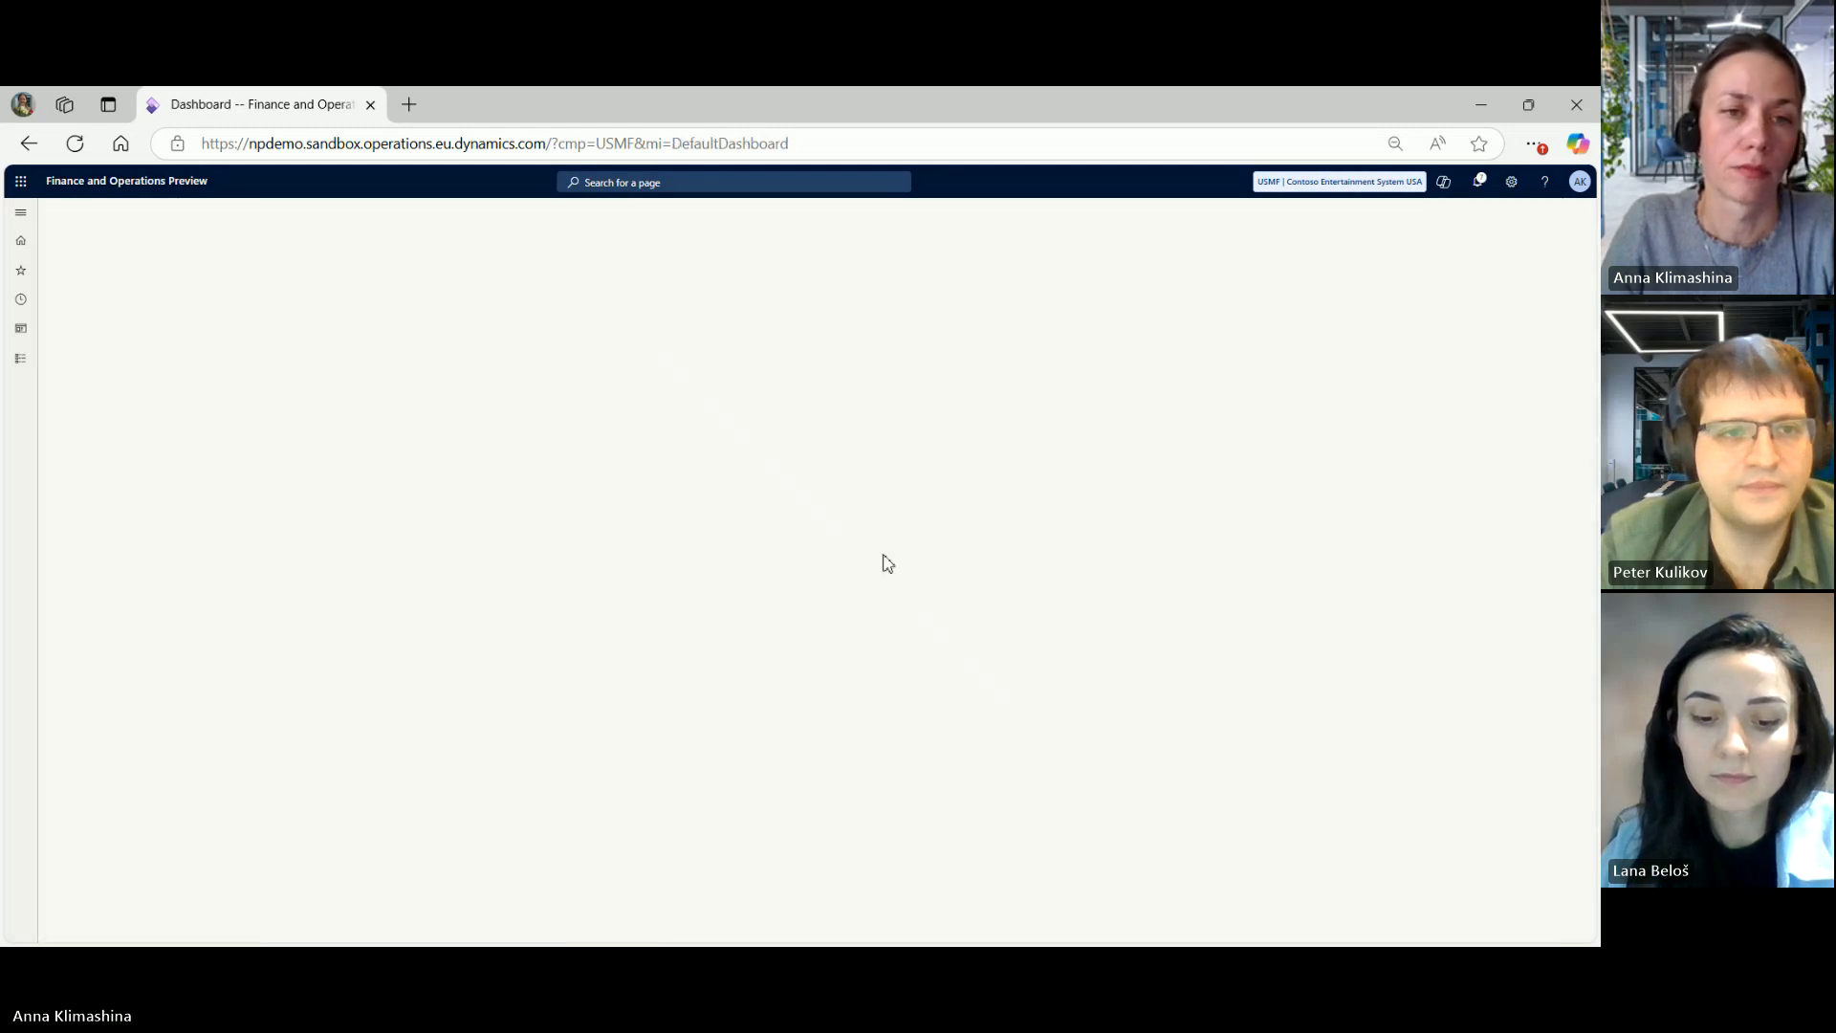
click(270, 509)
scroll(269, 509, down, 10)
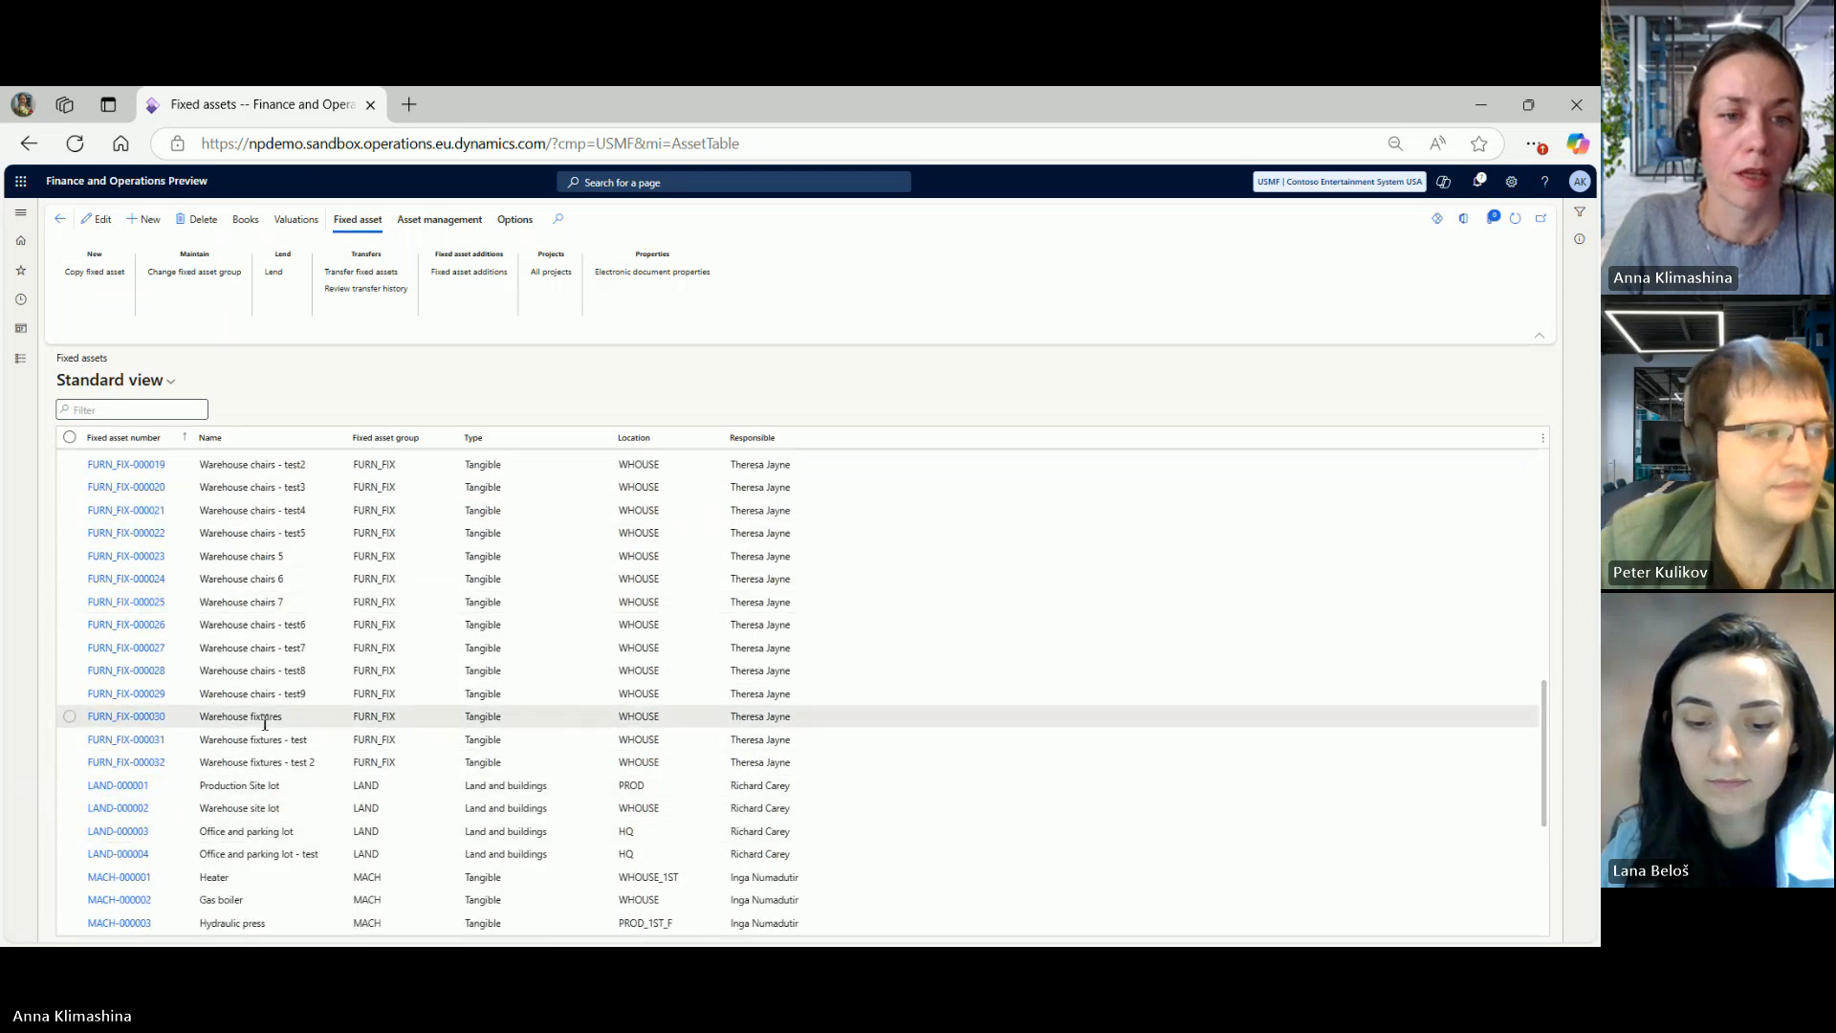
click(340, 725)
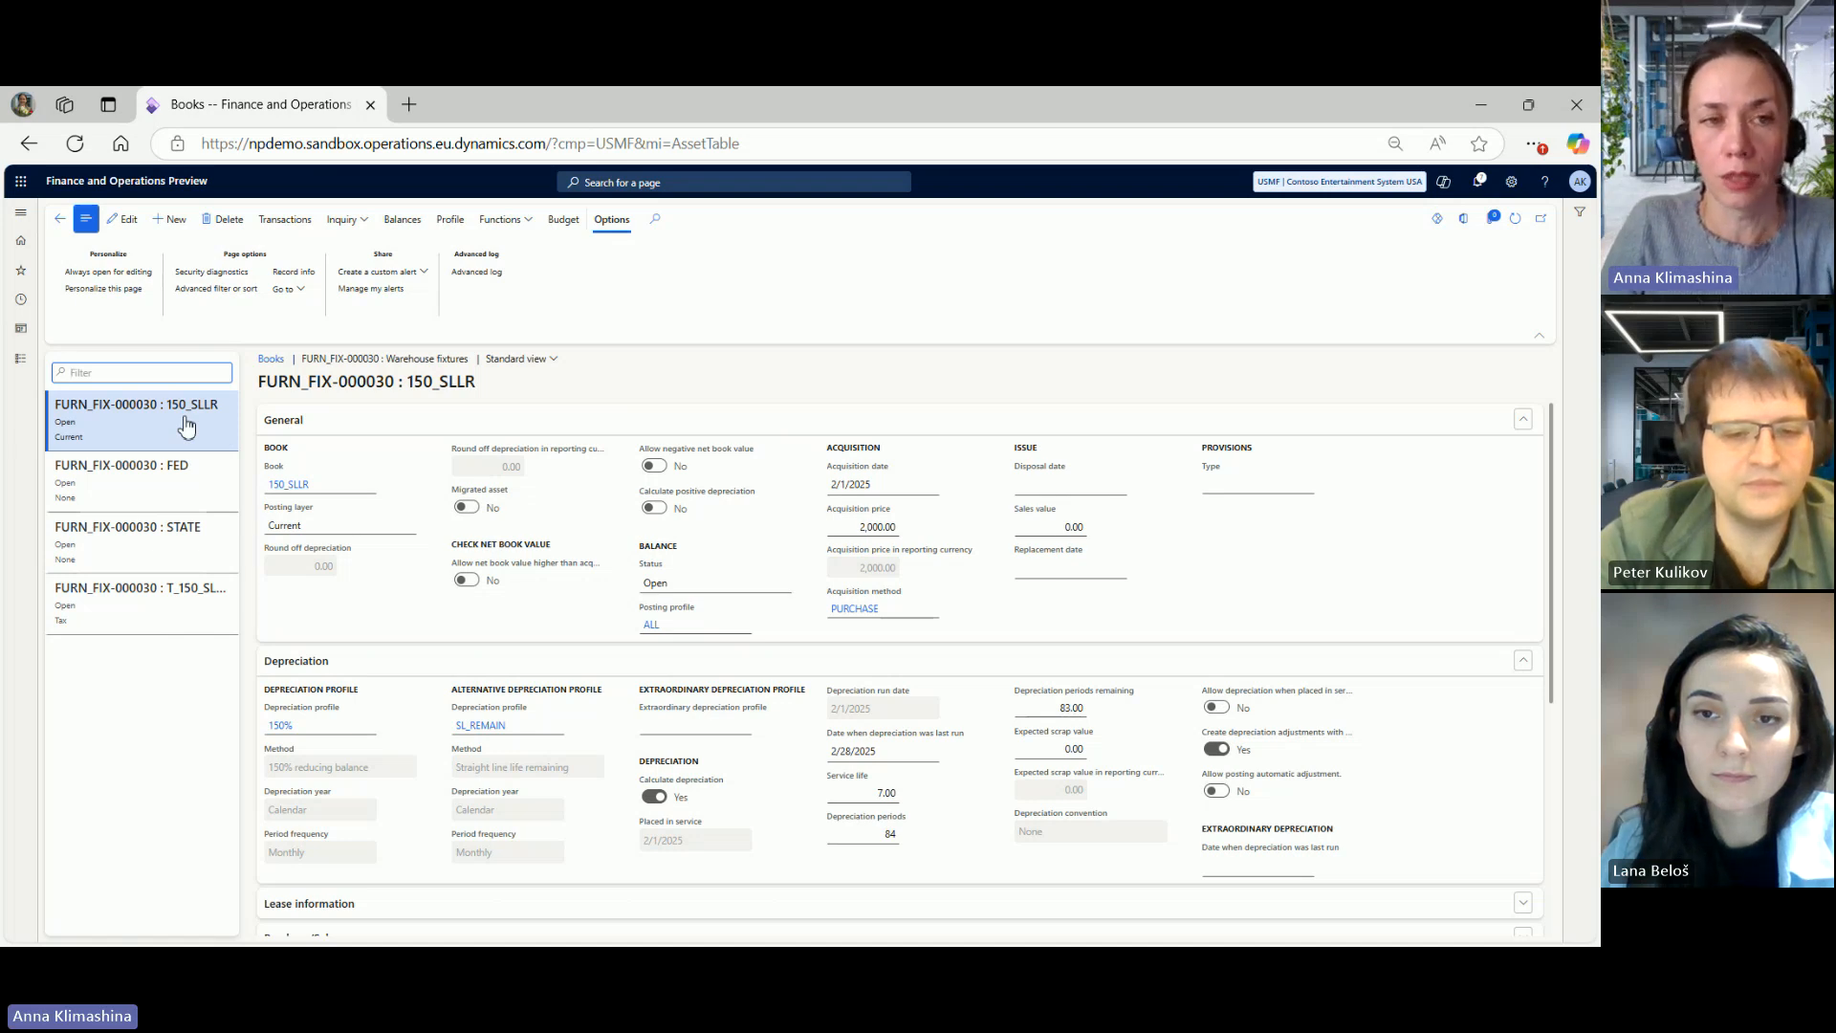
click(285, 219)
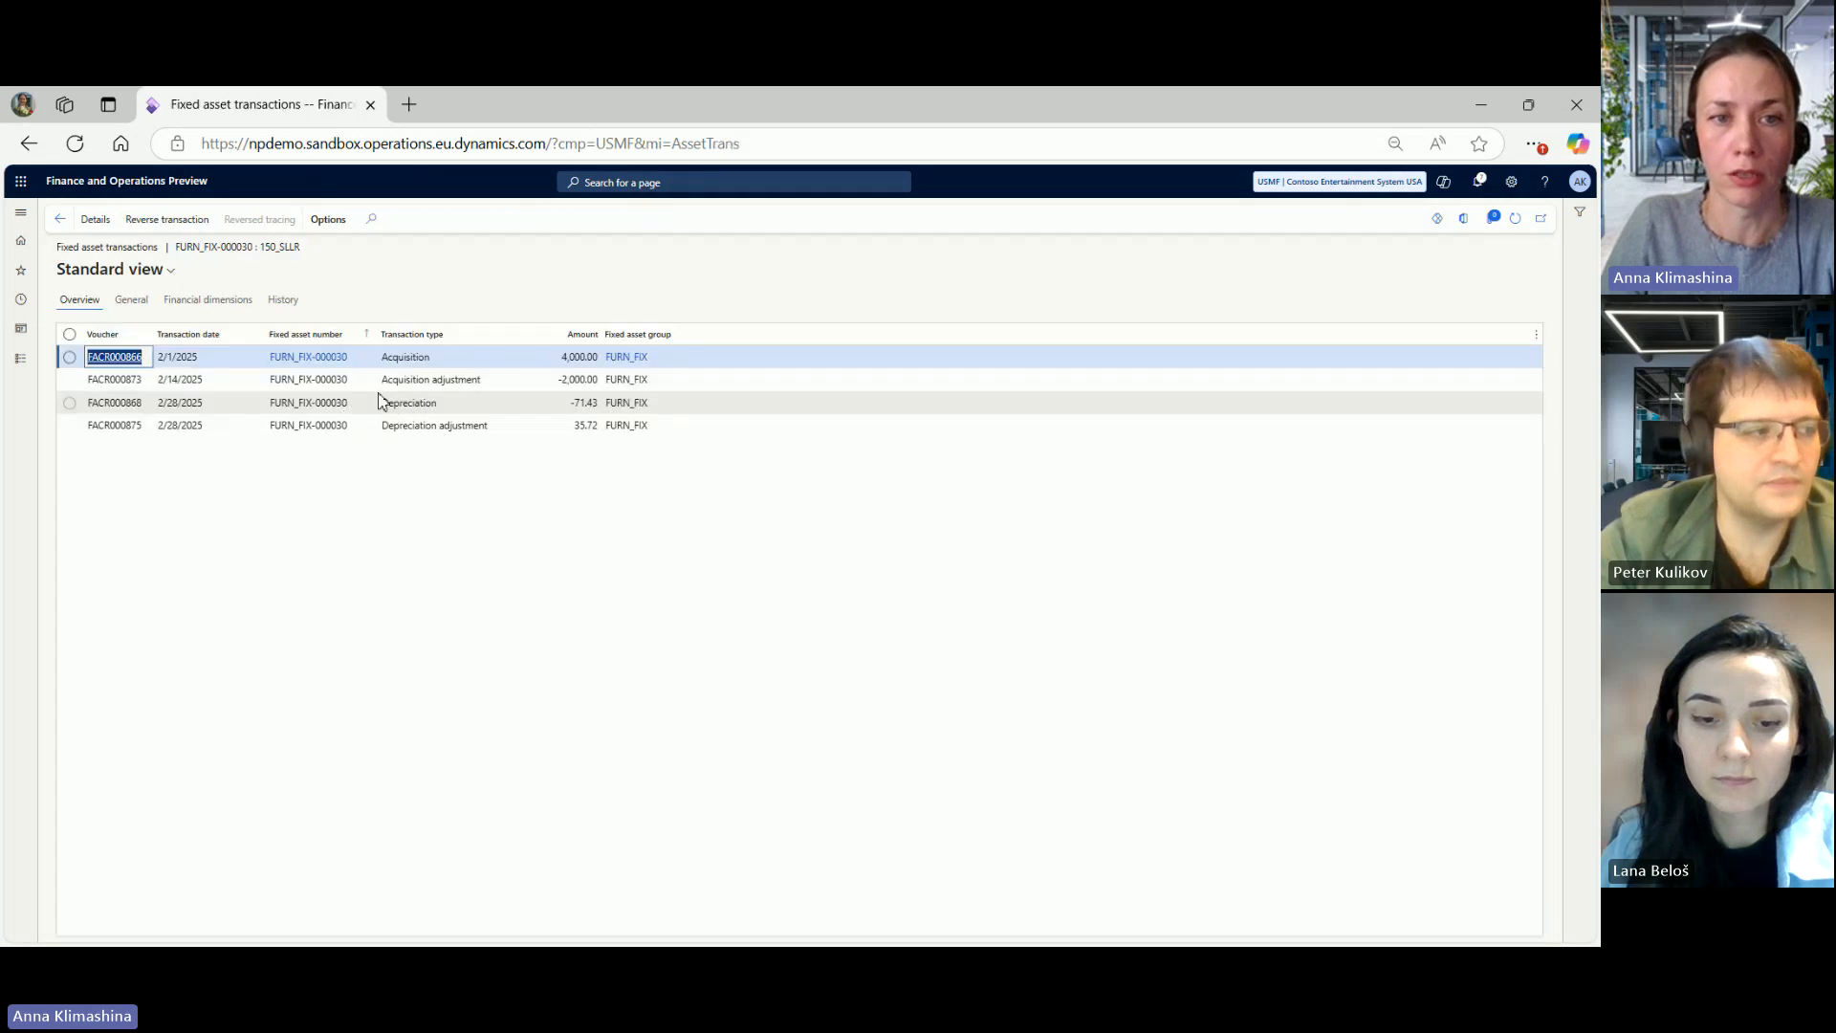
click(61, 221)
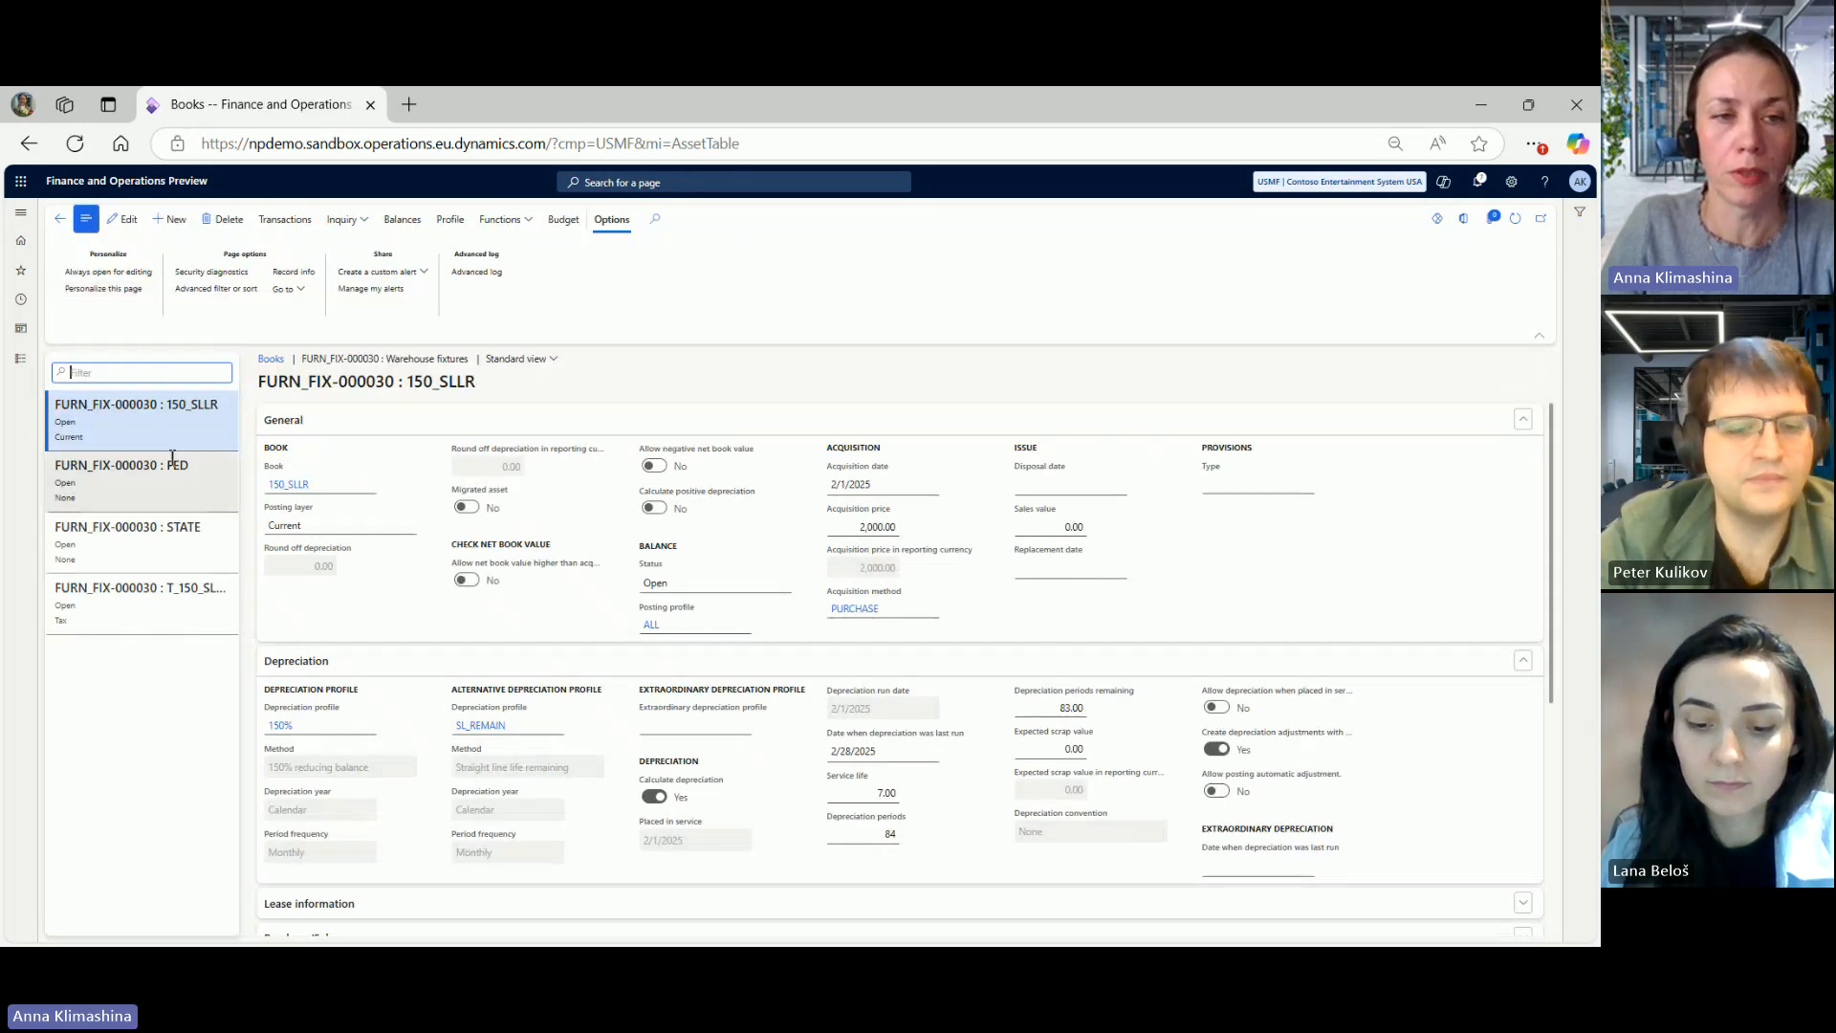
Step: Review the fixed asset transactions of the T_150_SLLR and FED books for FURN_FIX-000030
click(133, 597)
click(284, 221)
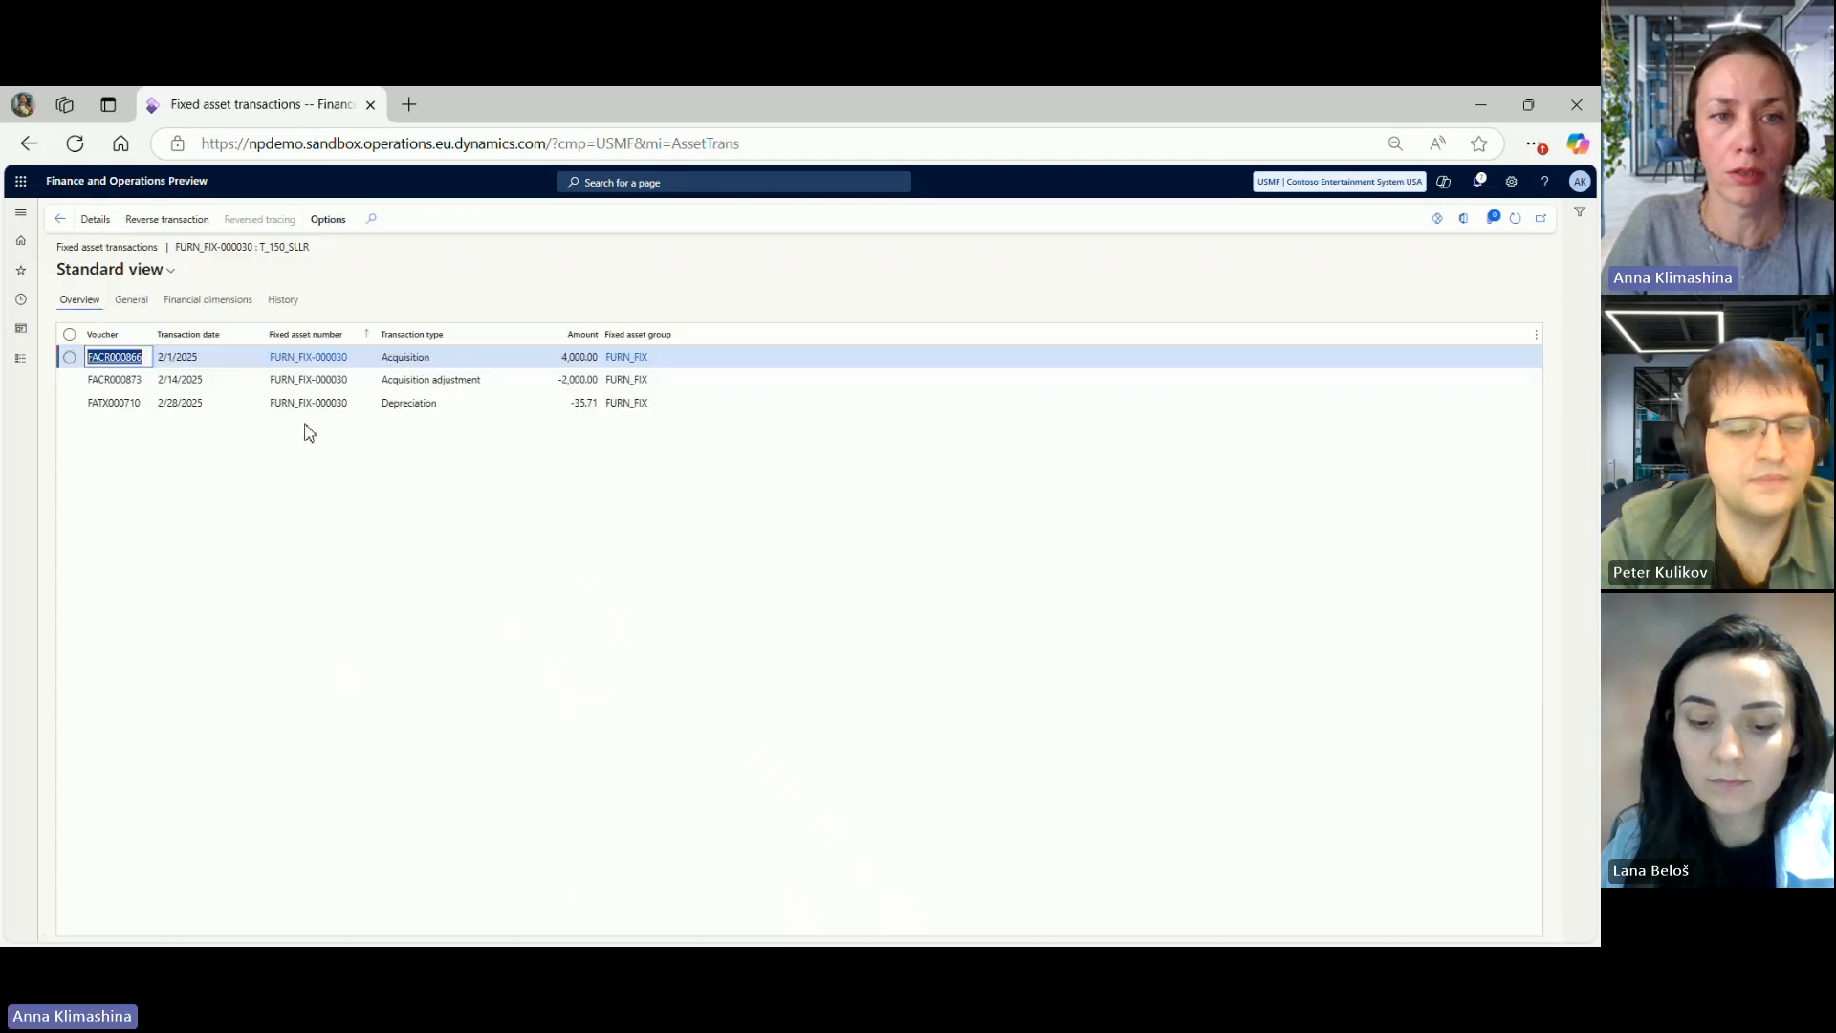
click(59, 220)
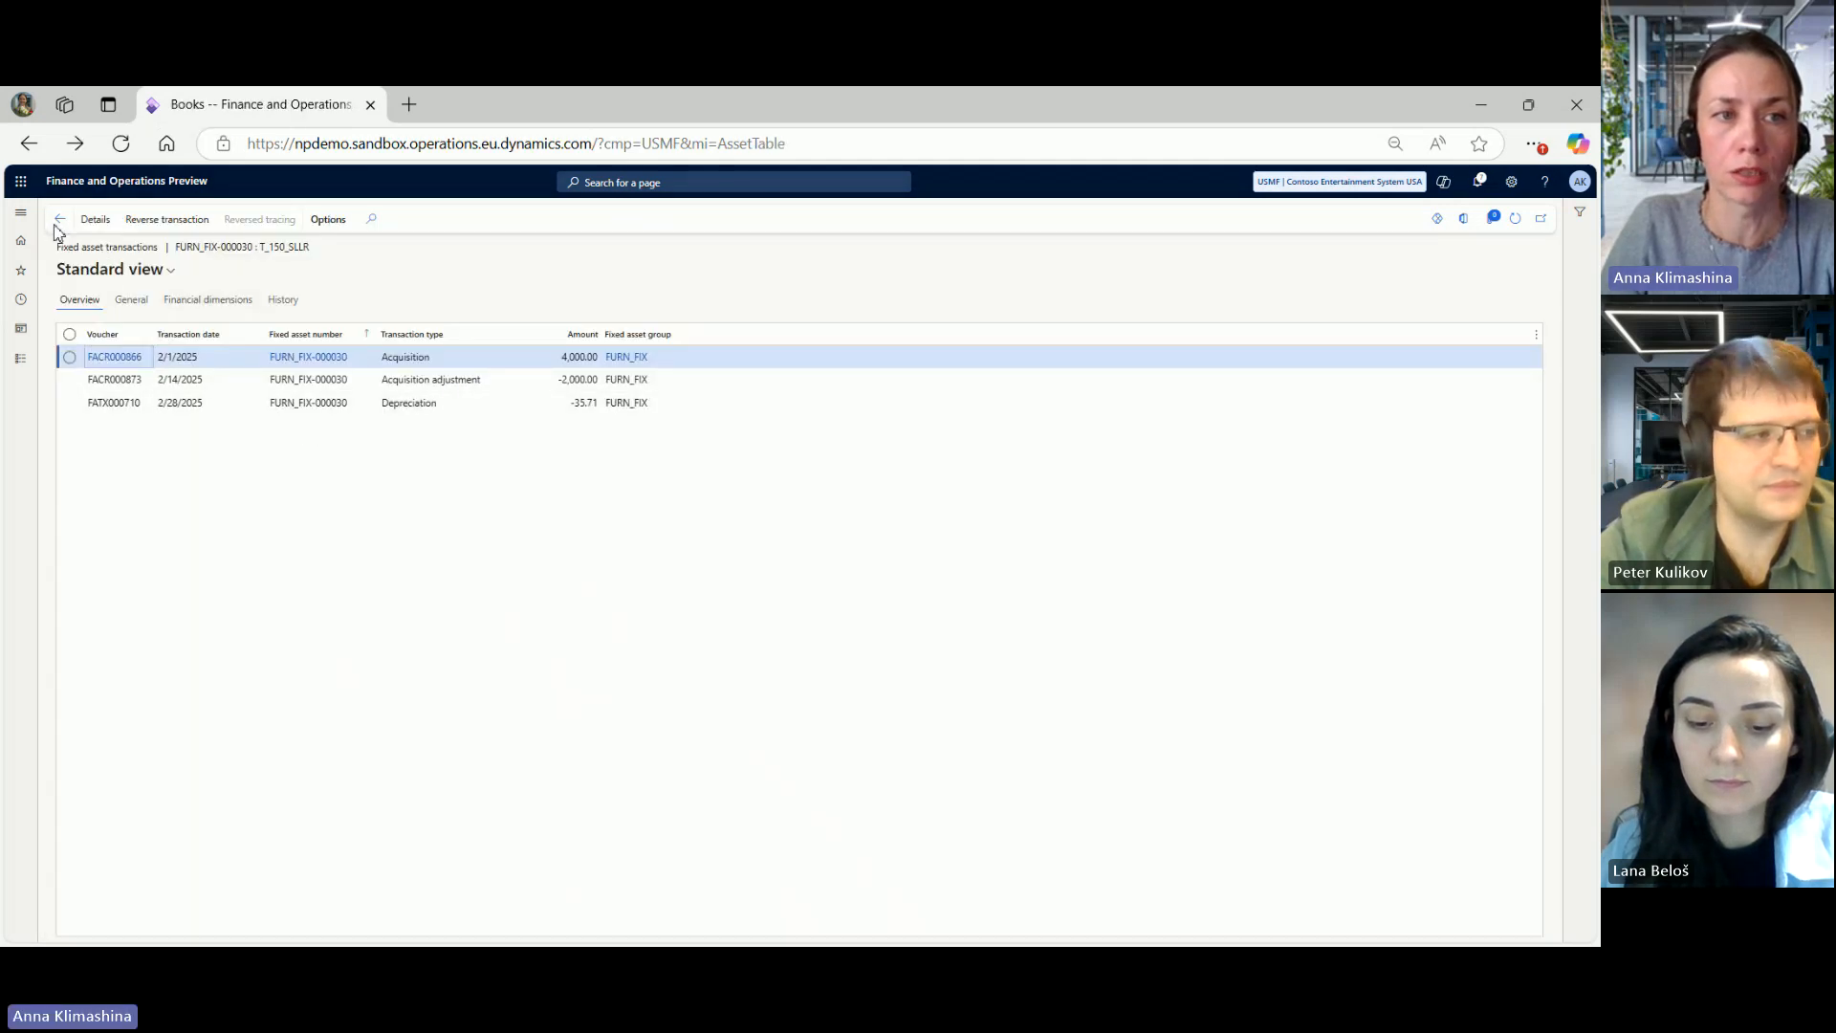
click(179, 469)
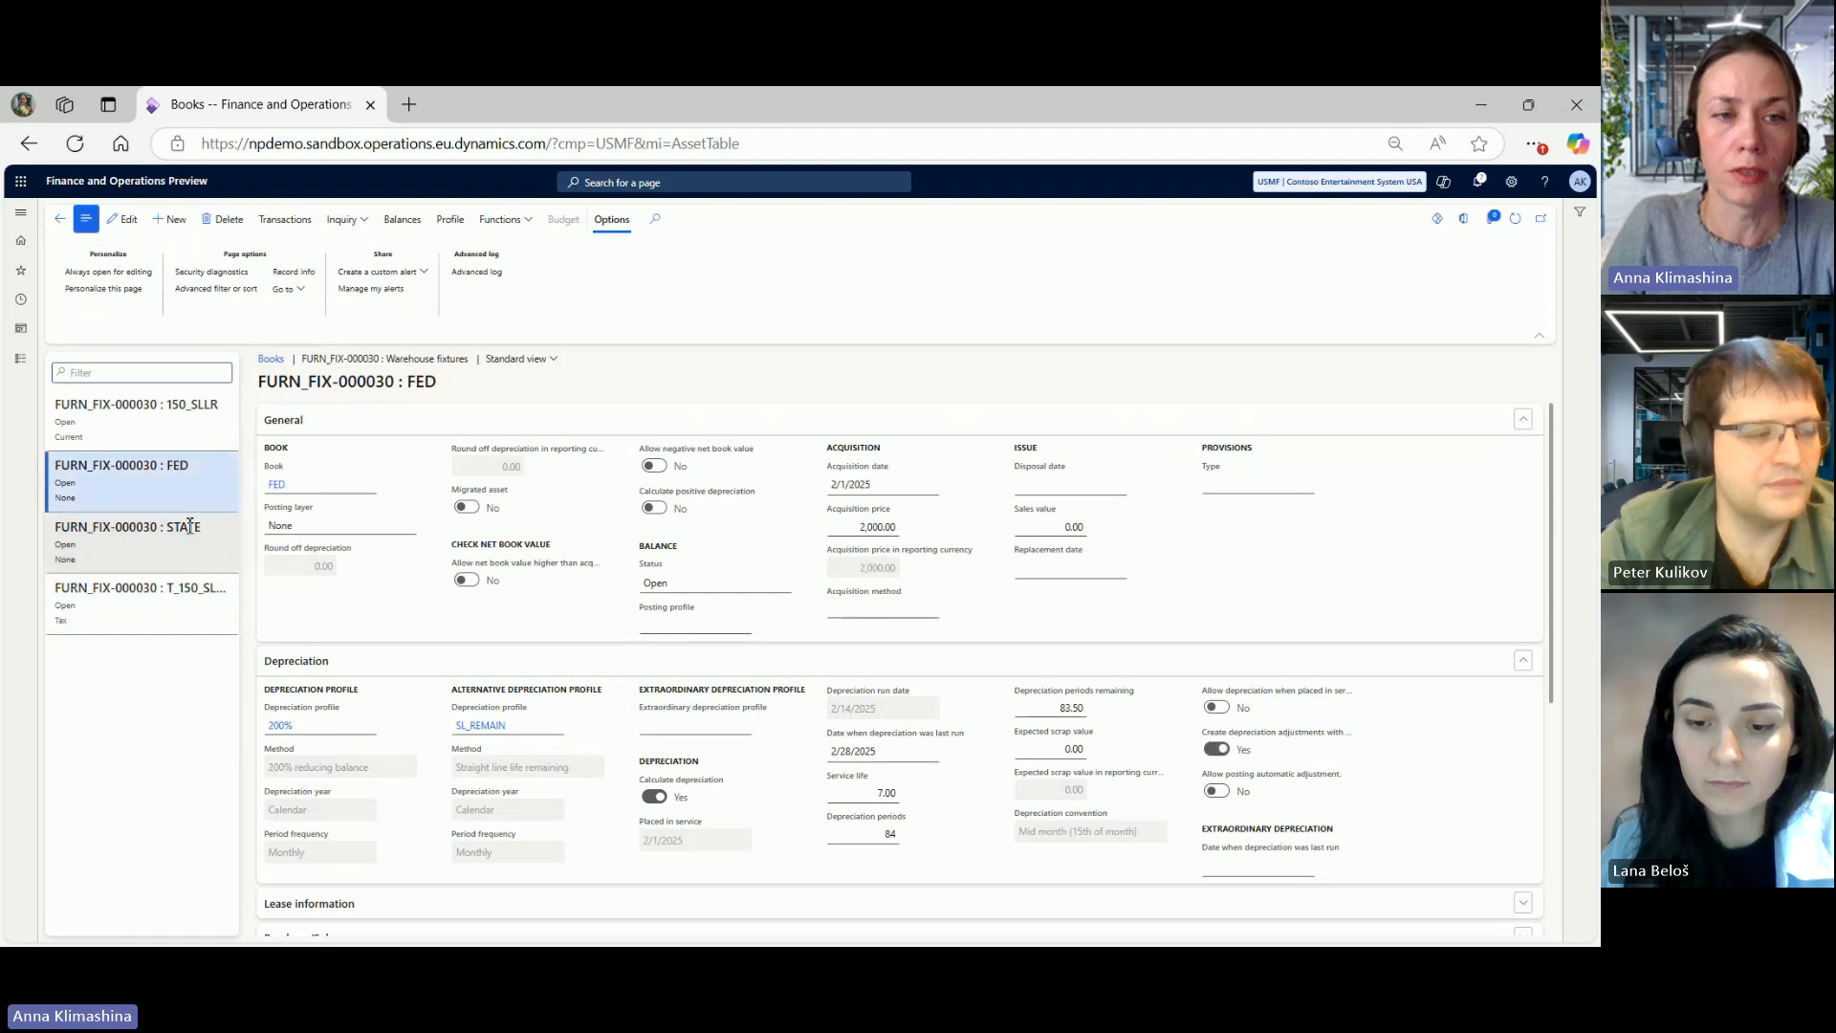
click(284, 220)
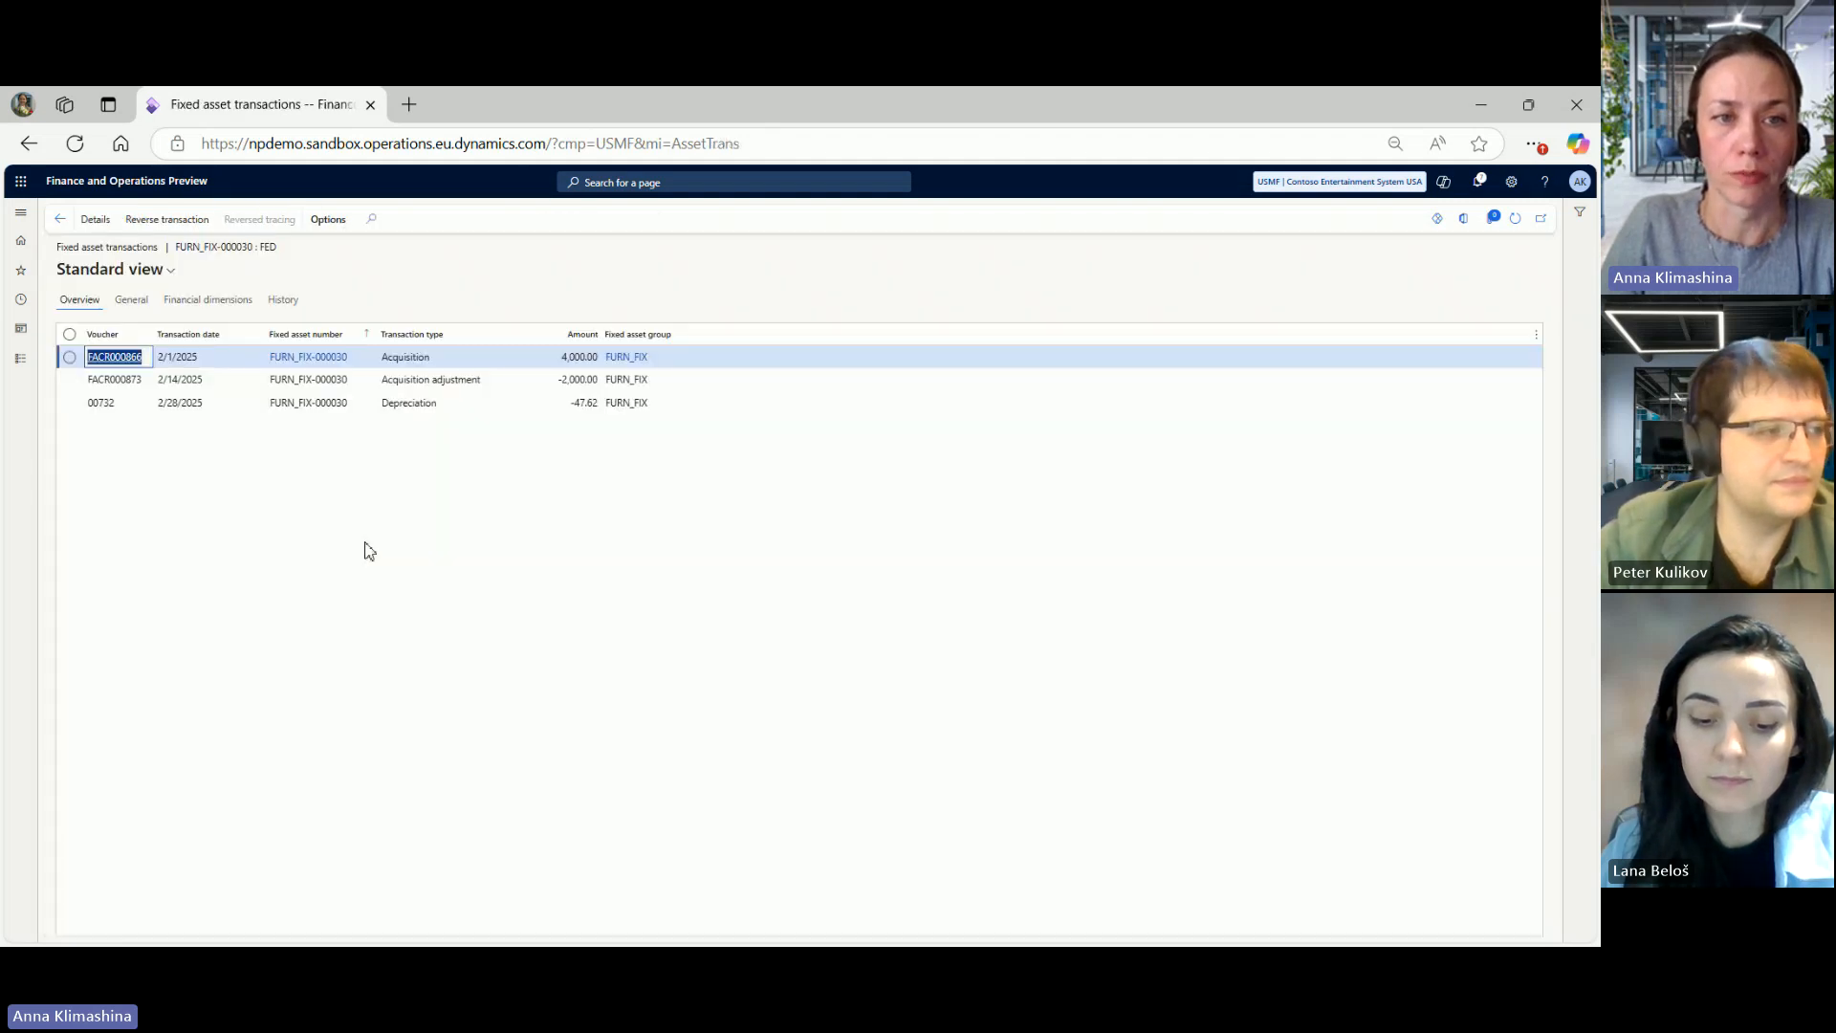
click(59, 219)
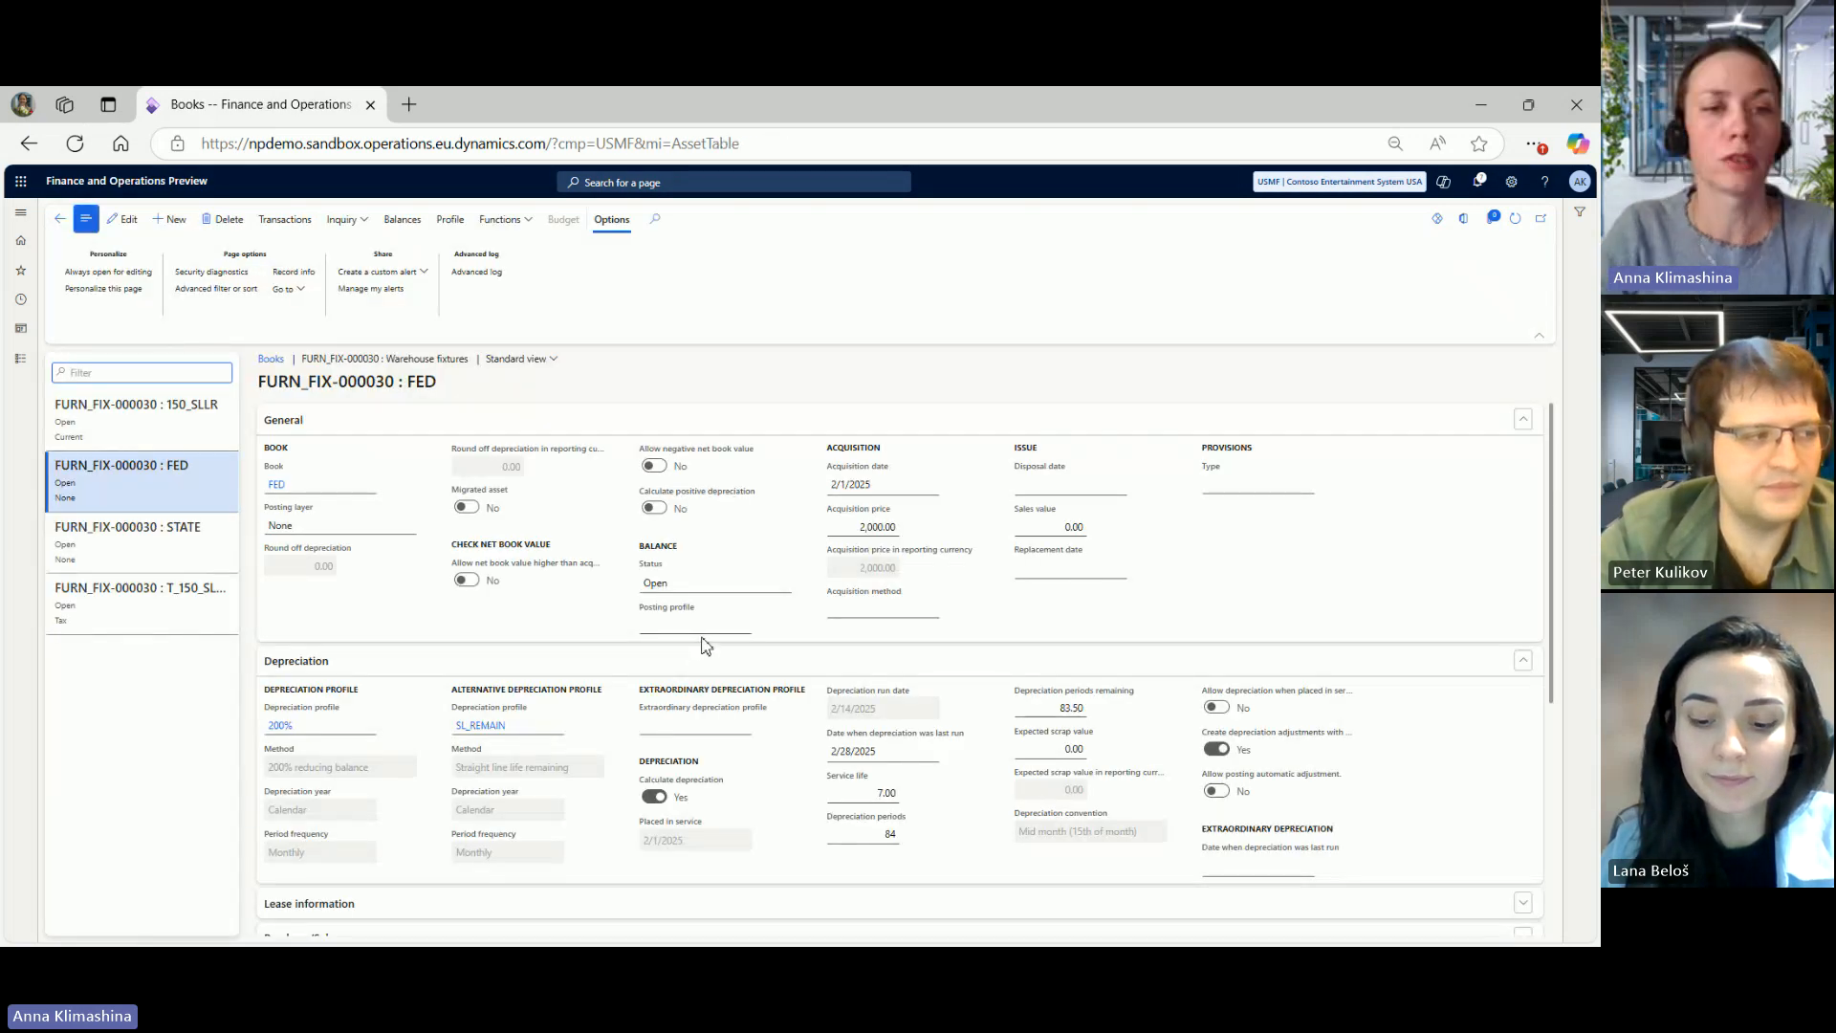
Step: Return to the fixed assets list and copy the Warehouse fixtures asset FURN_FIX-000030 as a new fixed asset
click(60, 222)
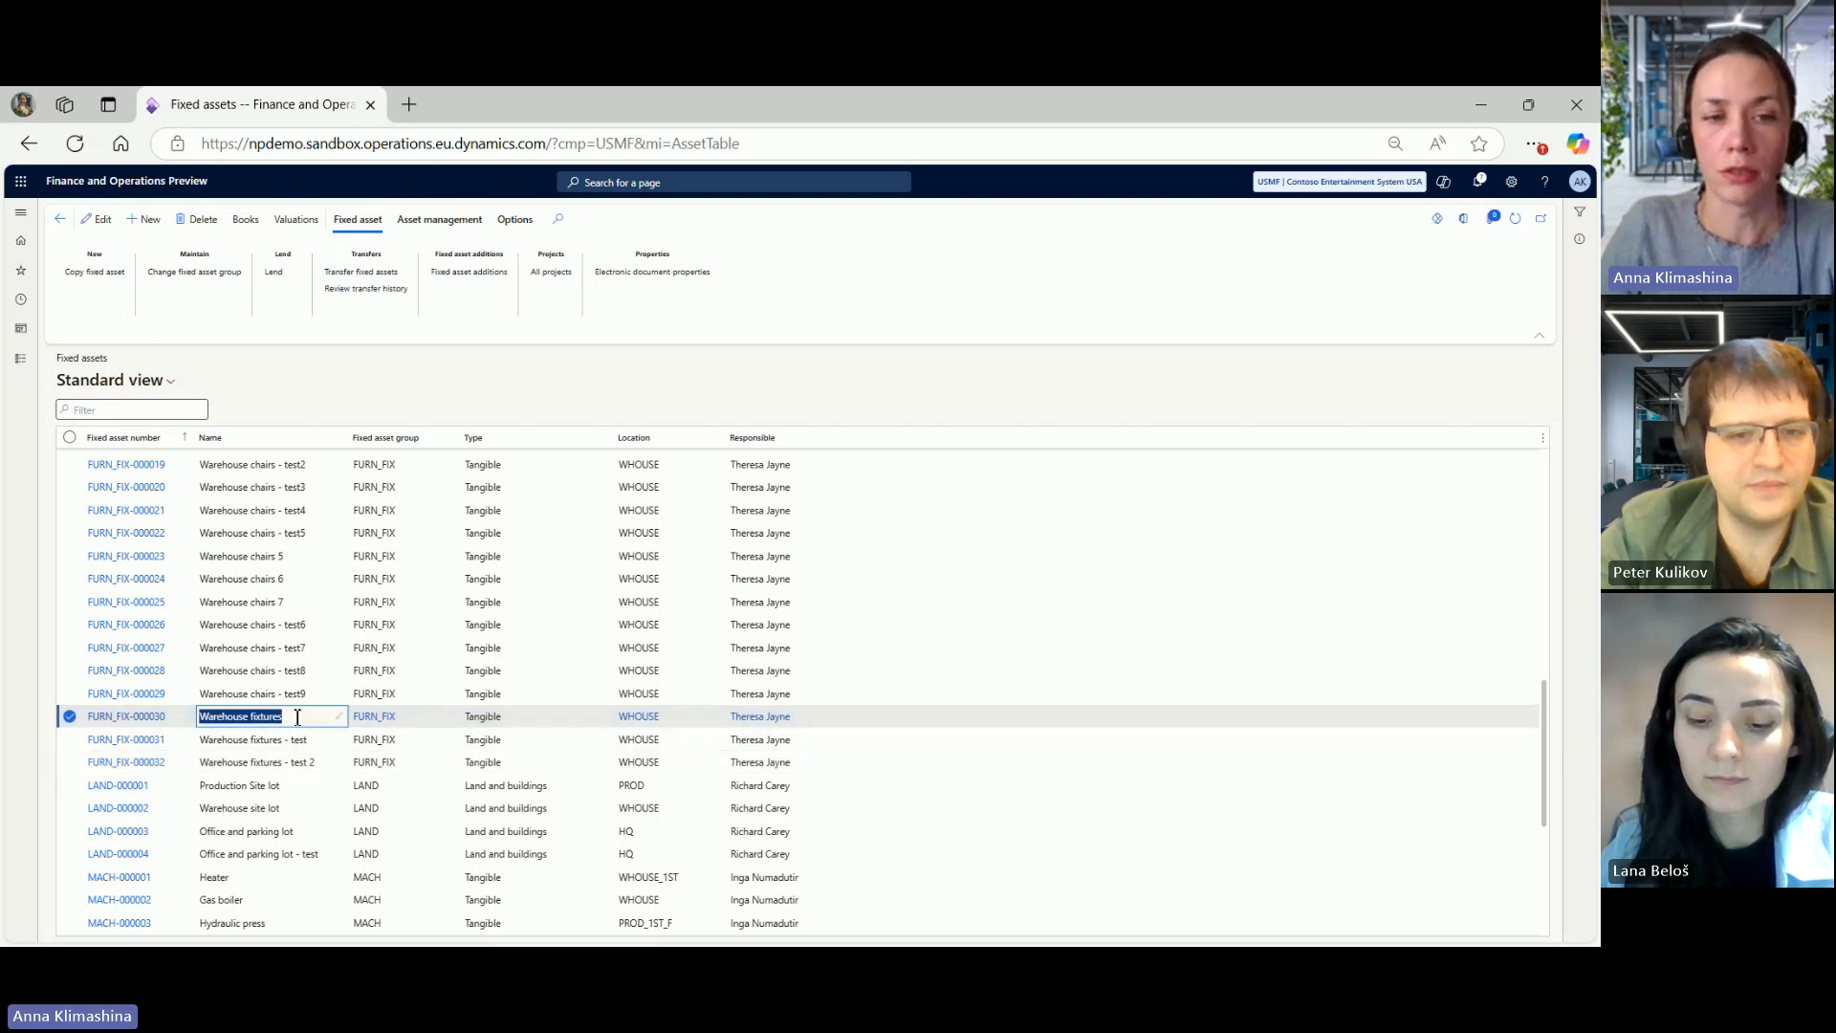
click(237, 718)
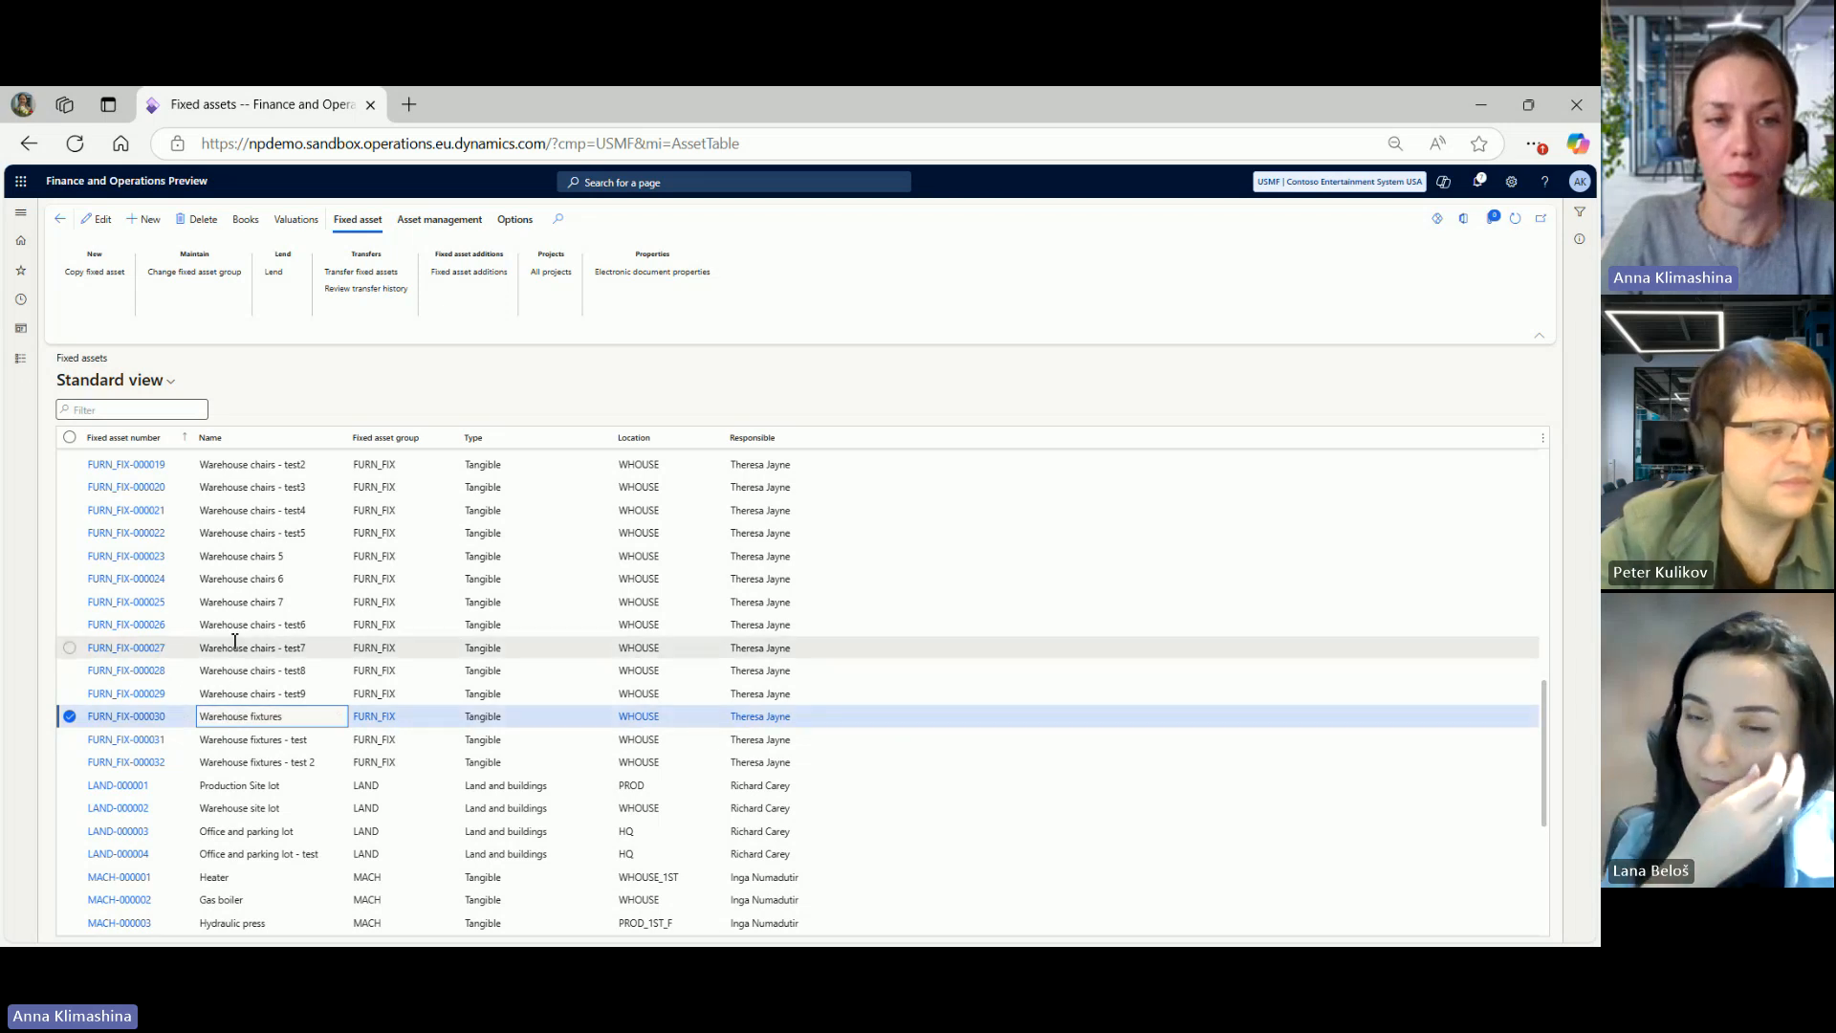
click(102, 284)
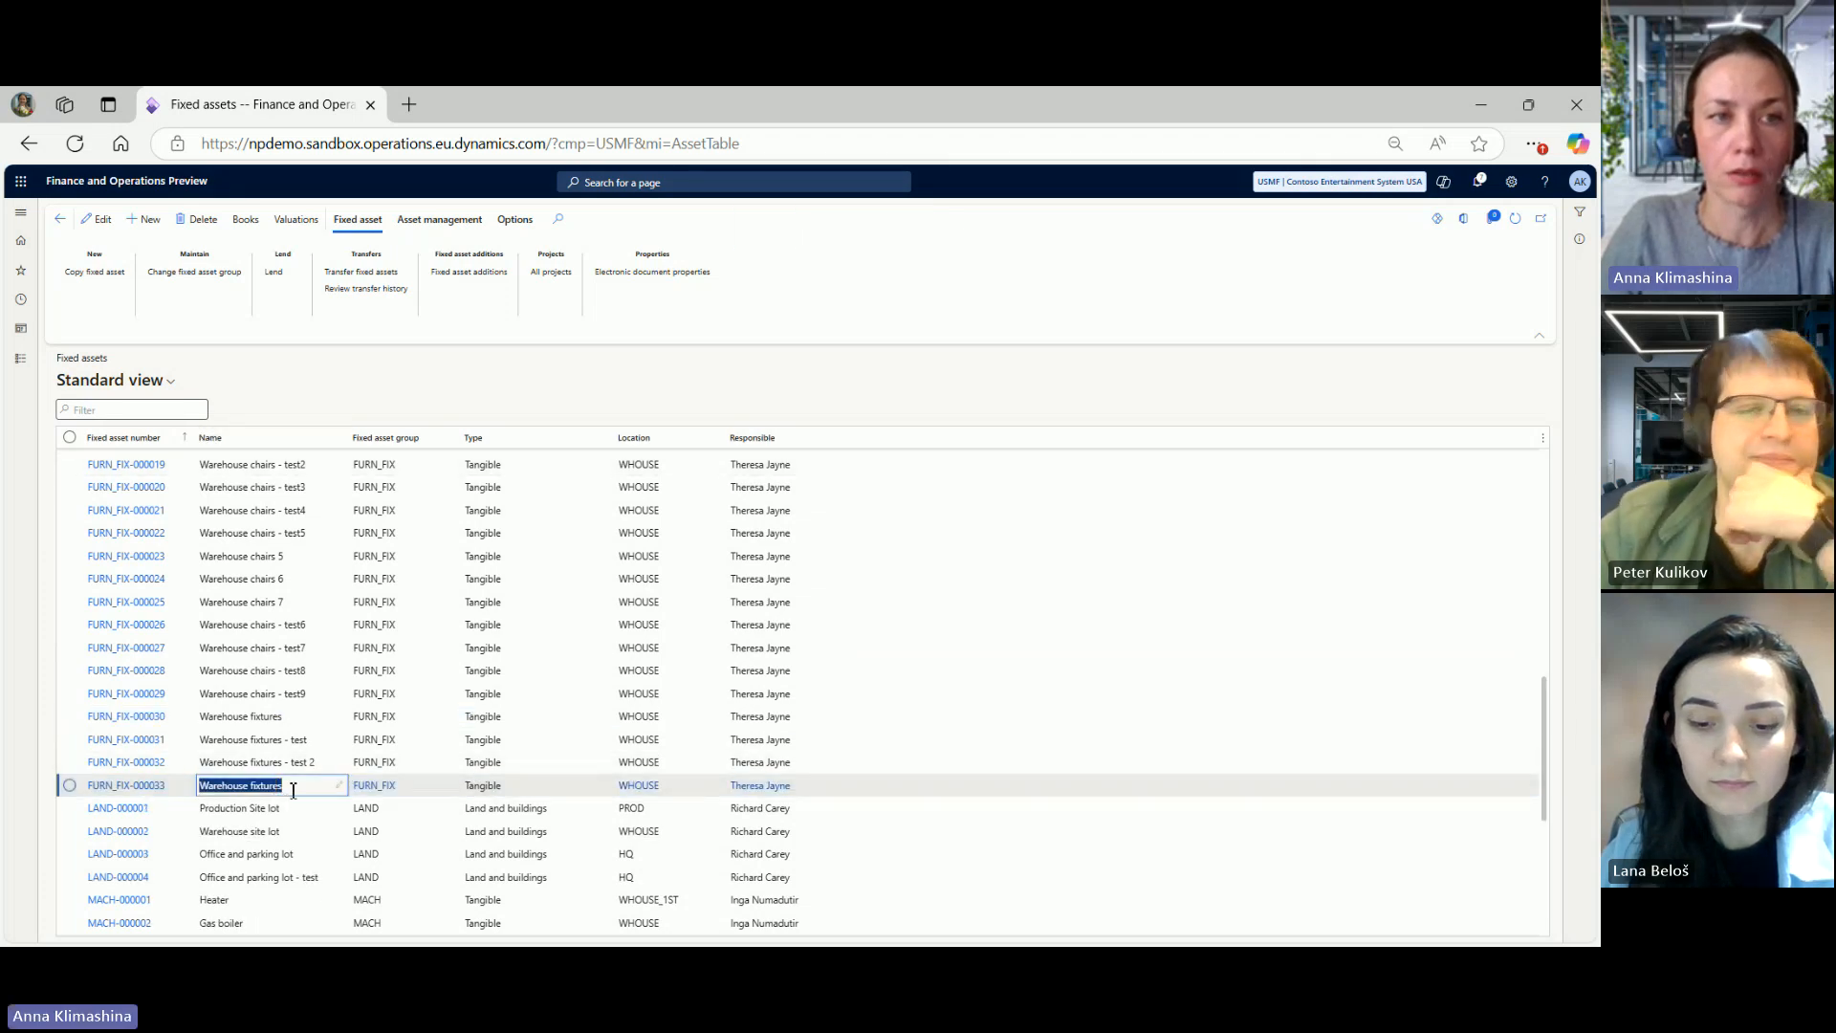
Step: Rename the newly copied Warehouse fixtures asset to ILS
click(277, 791)
click(324, 787)
drag(274, 784, 221, 785)
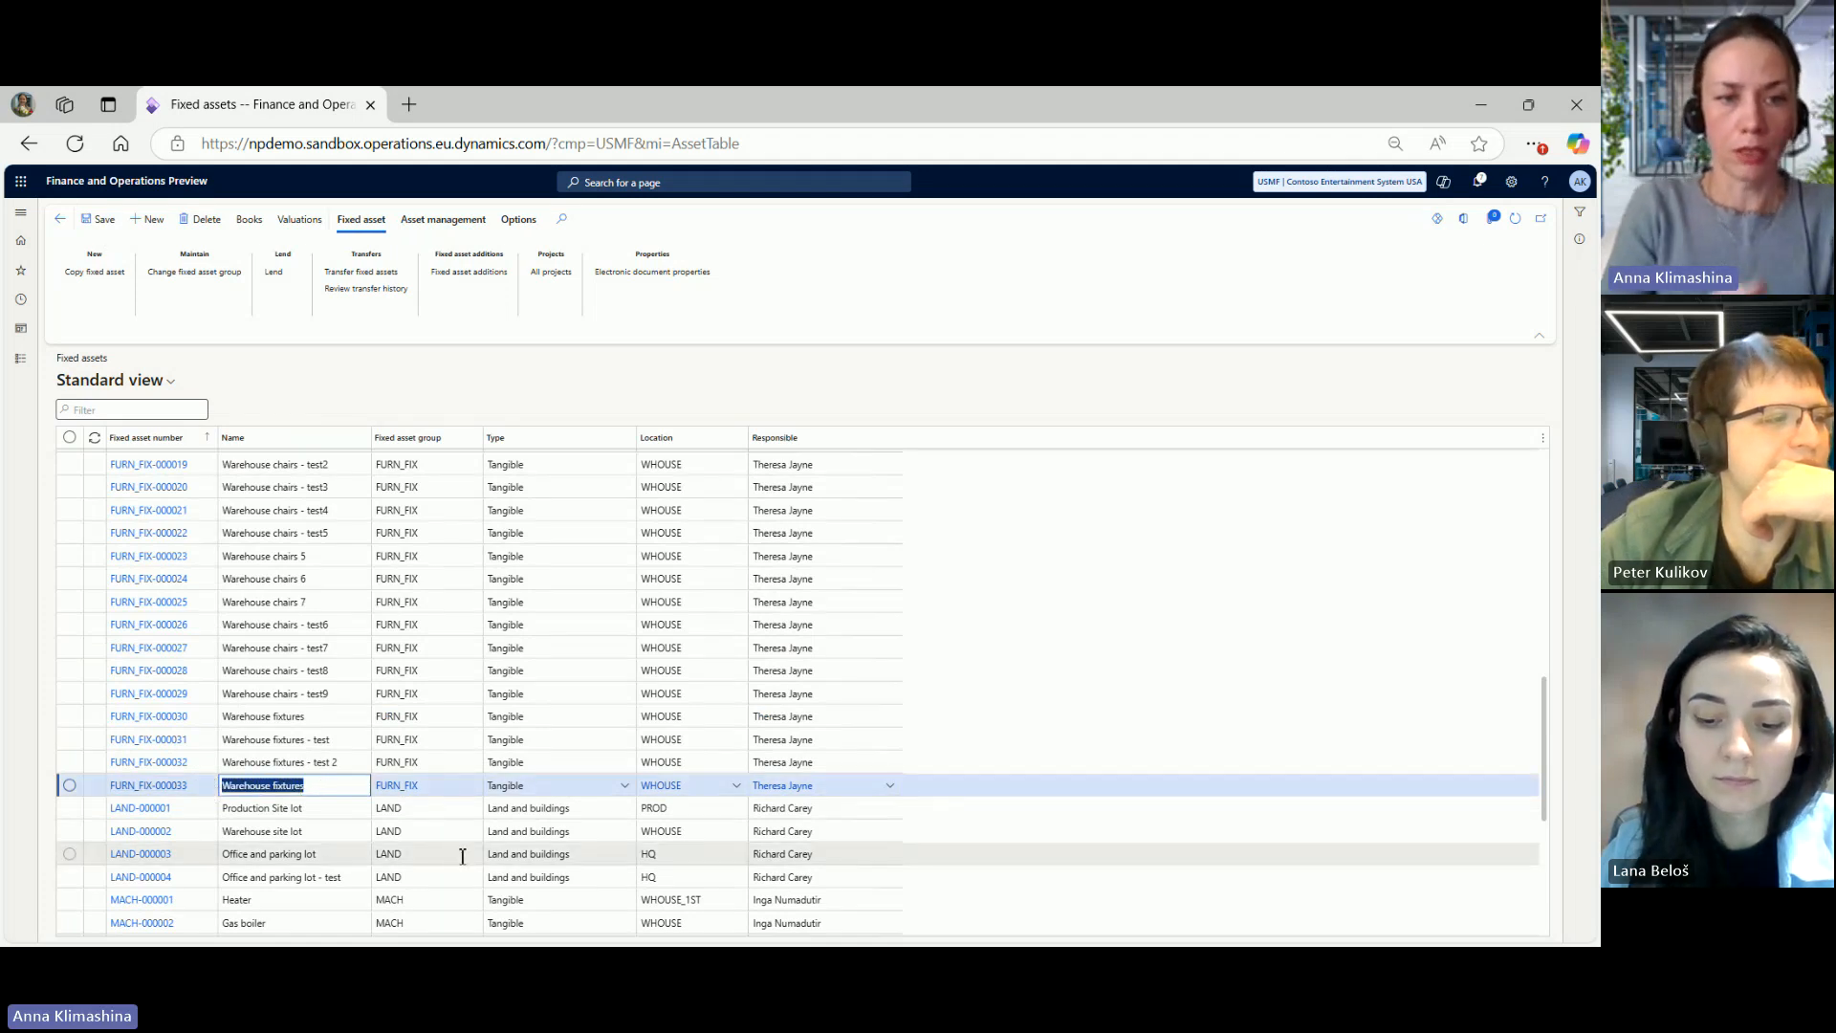
mouse_move(463, 857)
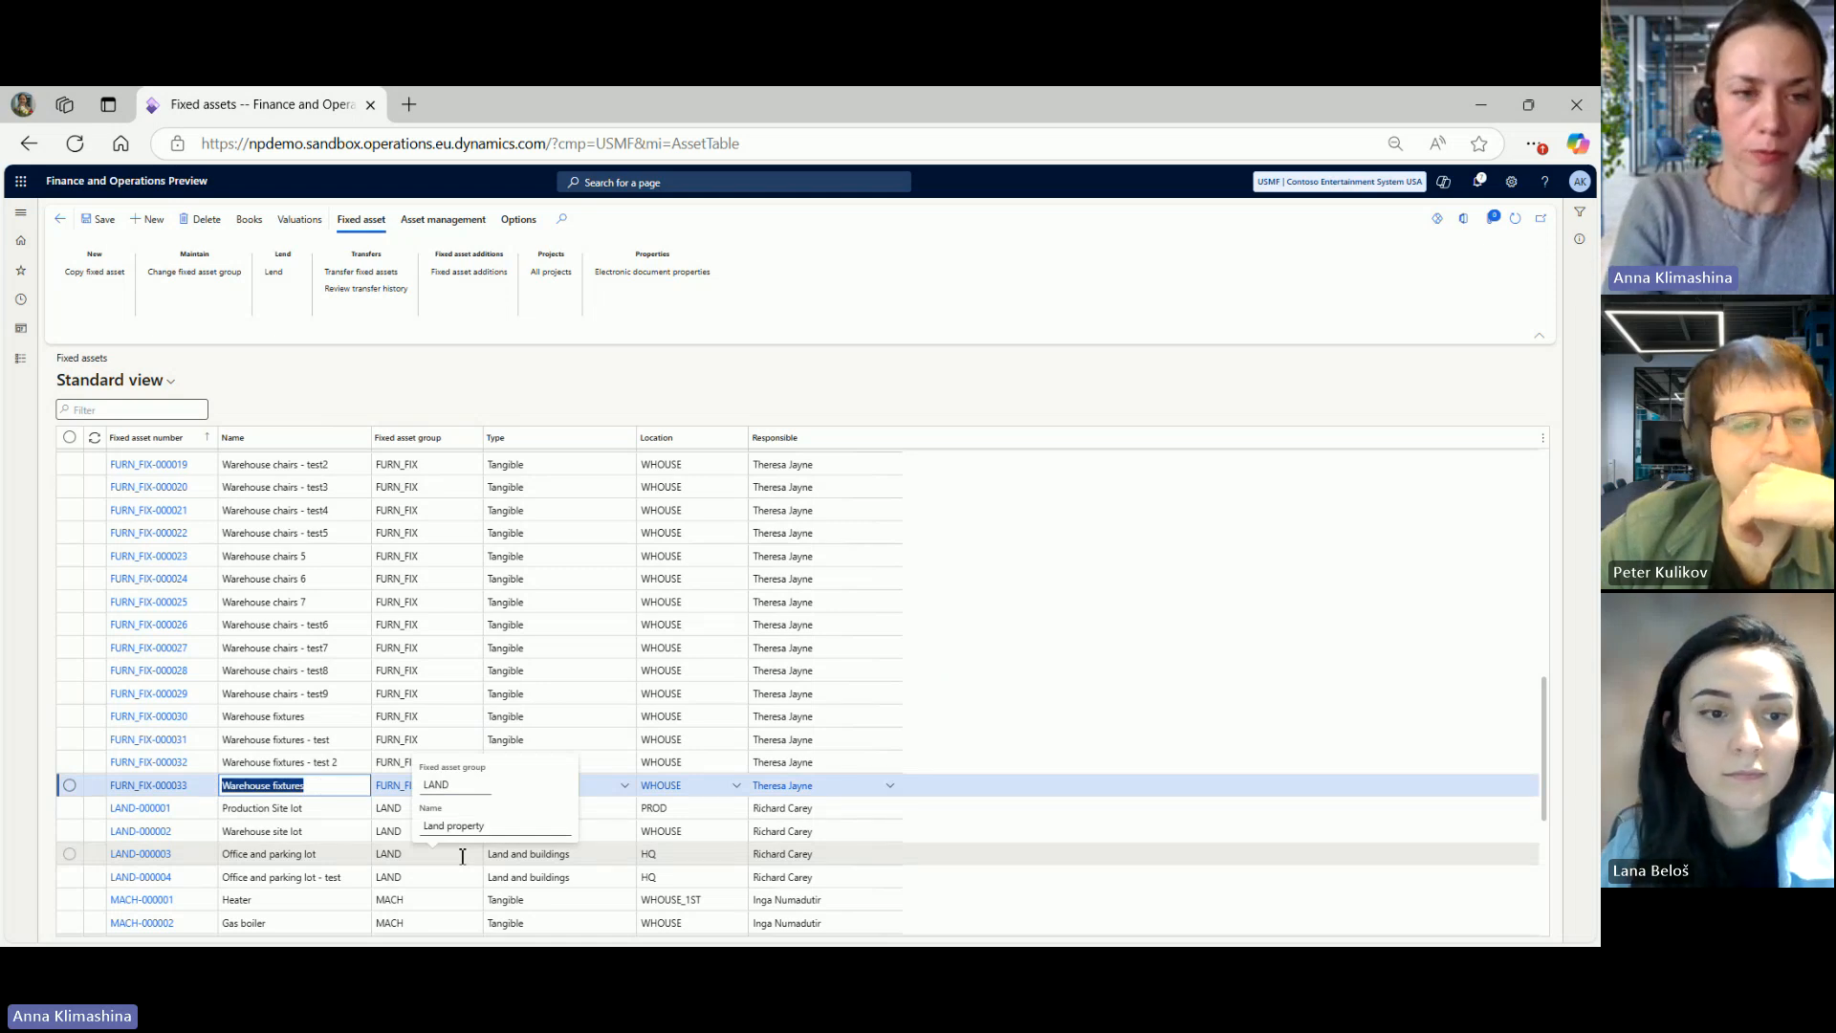
key(BackSpace)
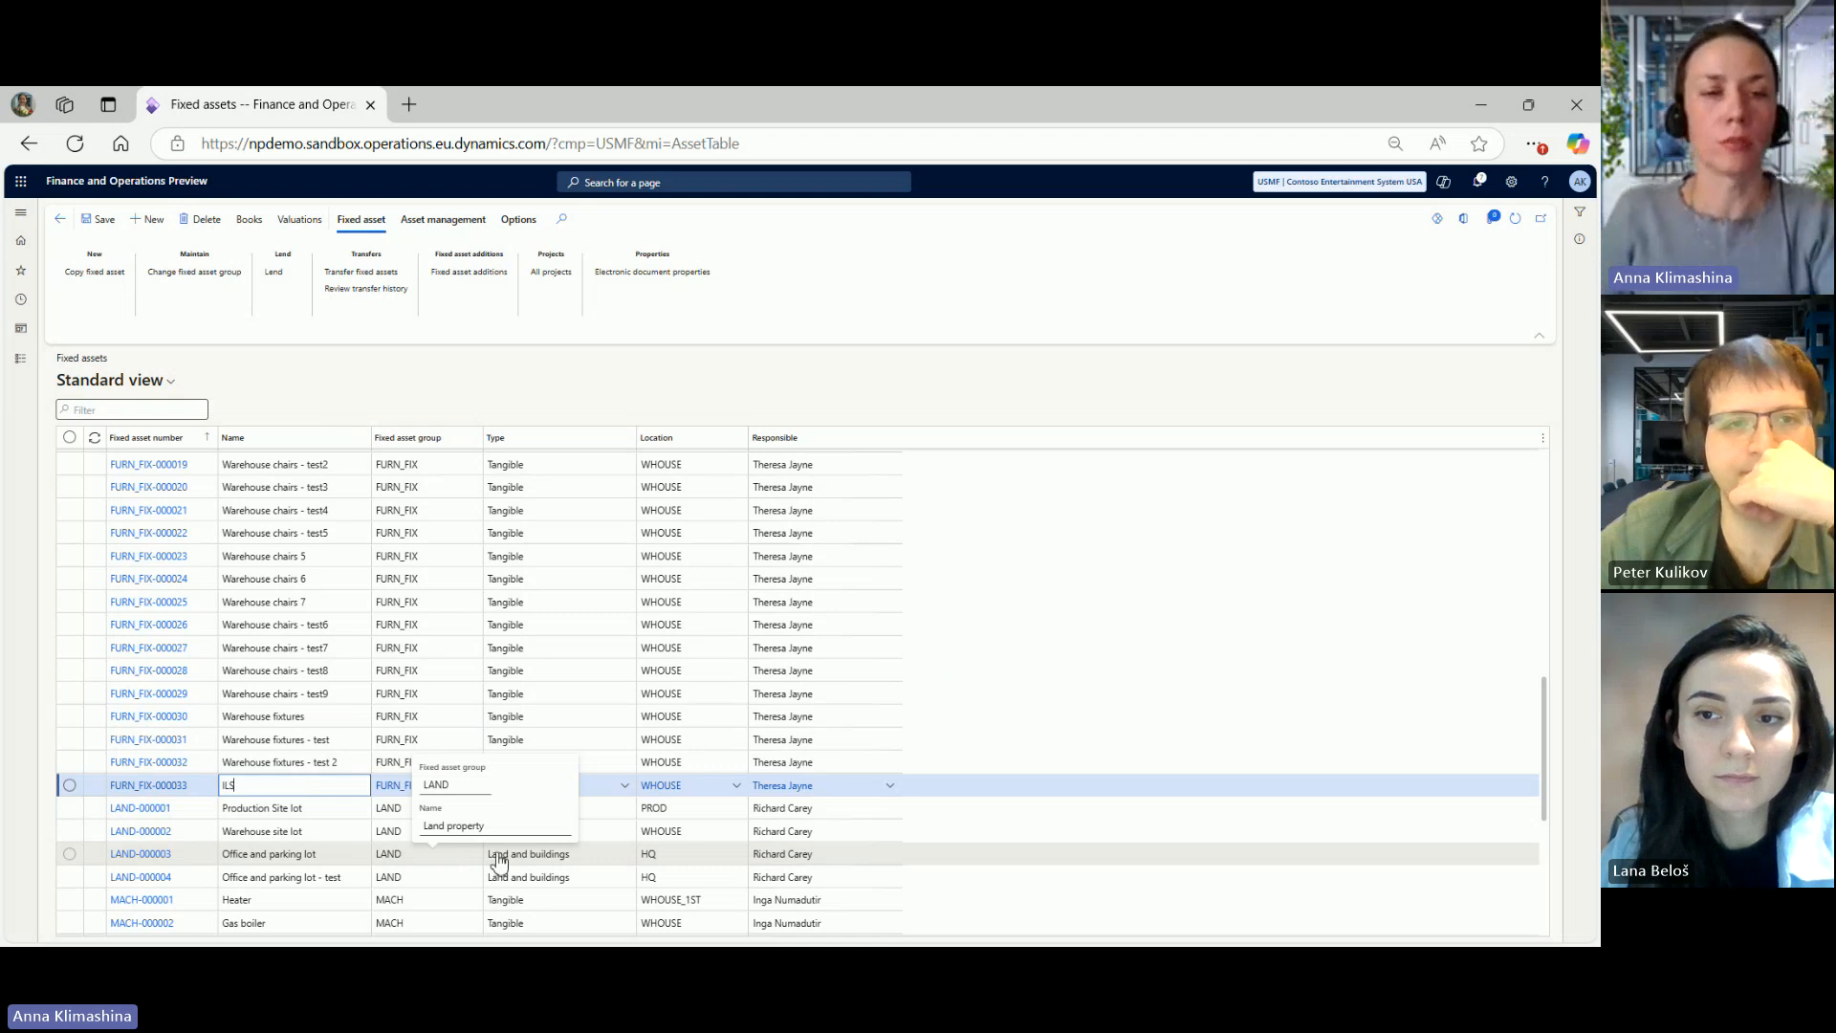
click(289, 783)
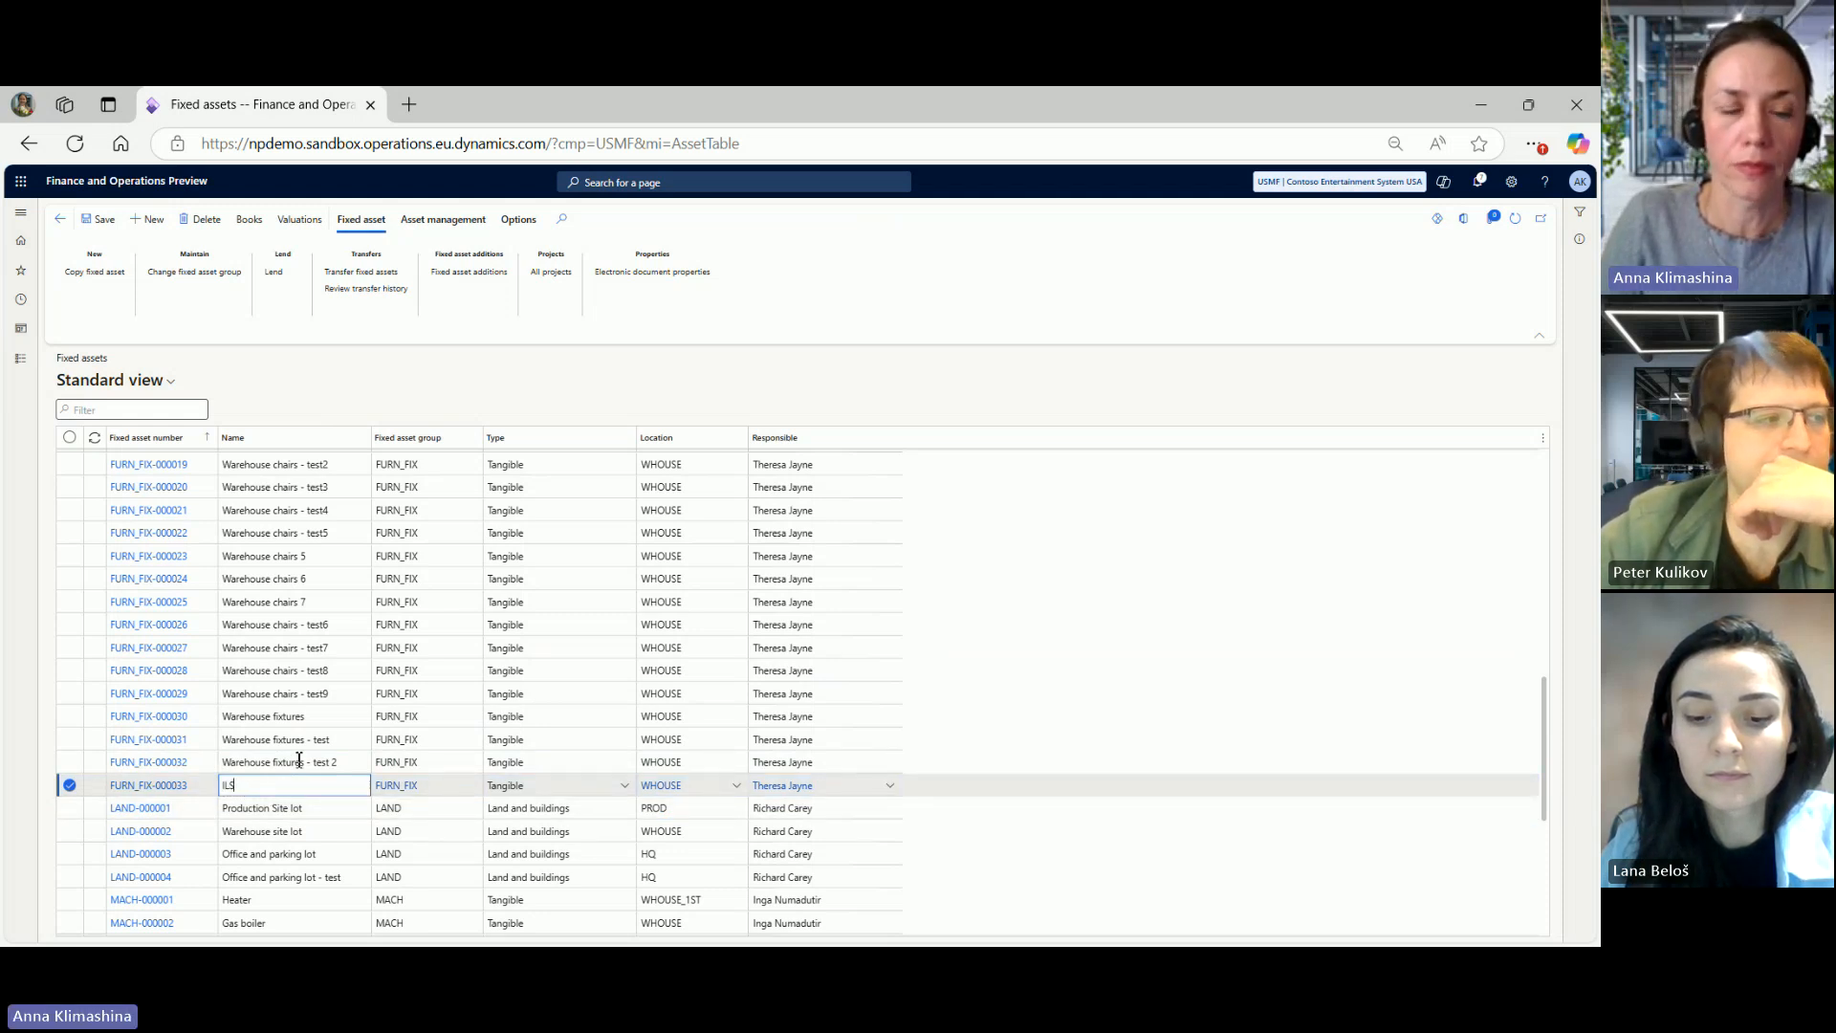
Step: Open the books of the ILS asset and check the 150_SLLR book's depreciation settings and default financial dimensions
click(249, 221)
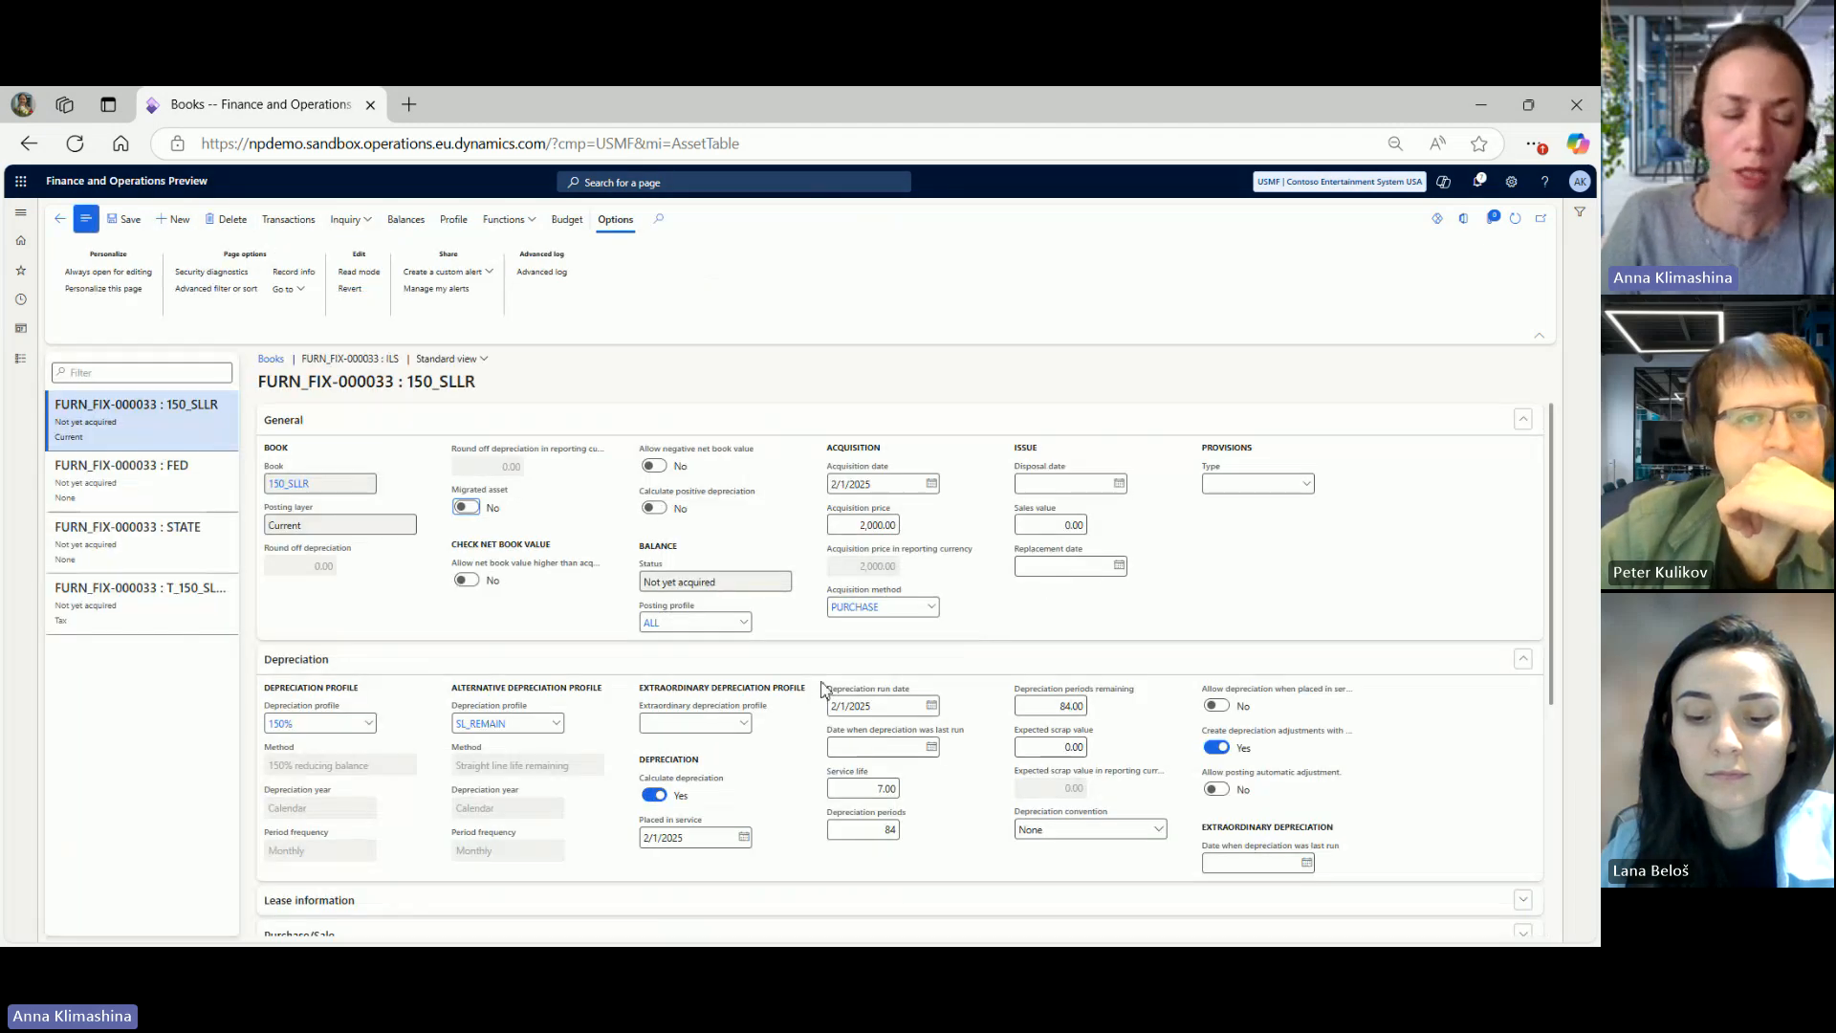
scroll(713, 690, down, 2)
scroll(713, 689, down, 2)
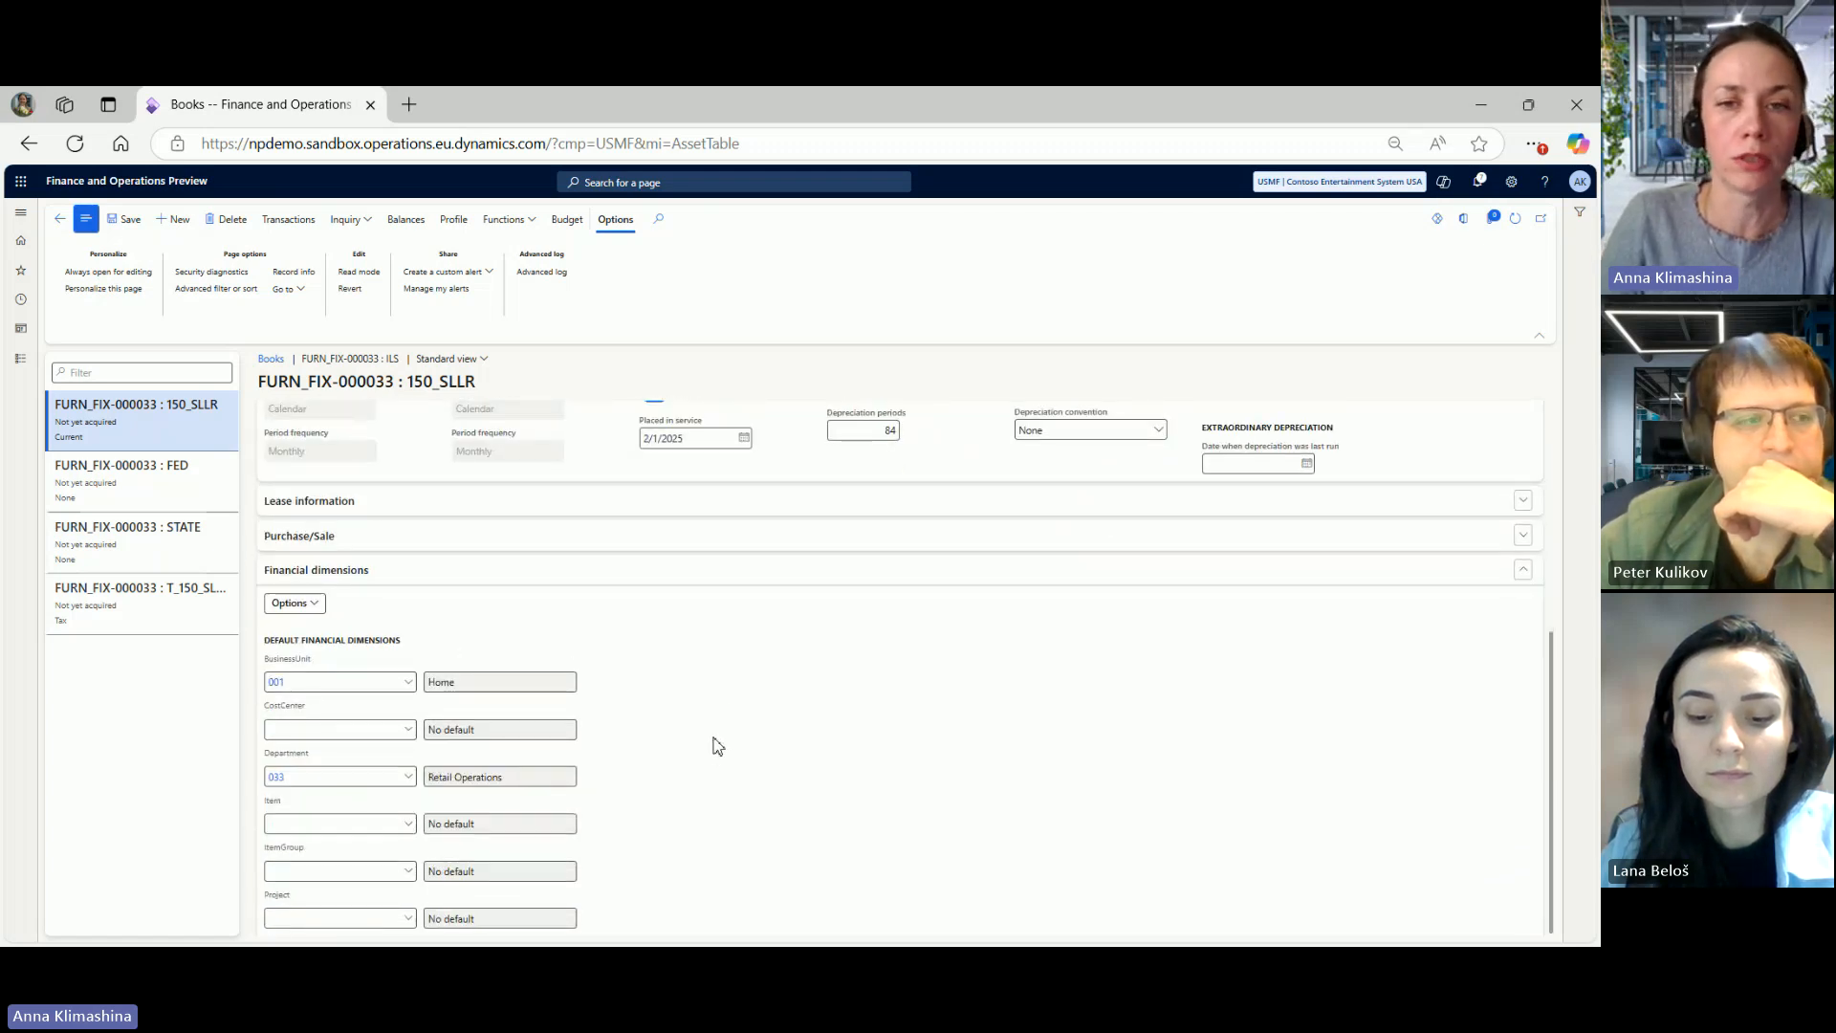
Step: Return to the fixed assets list and open the books of the Warehouse fixtures asset FURN_FIX-000030
scroll(730, 708, up, 4)
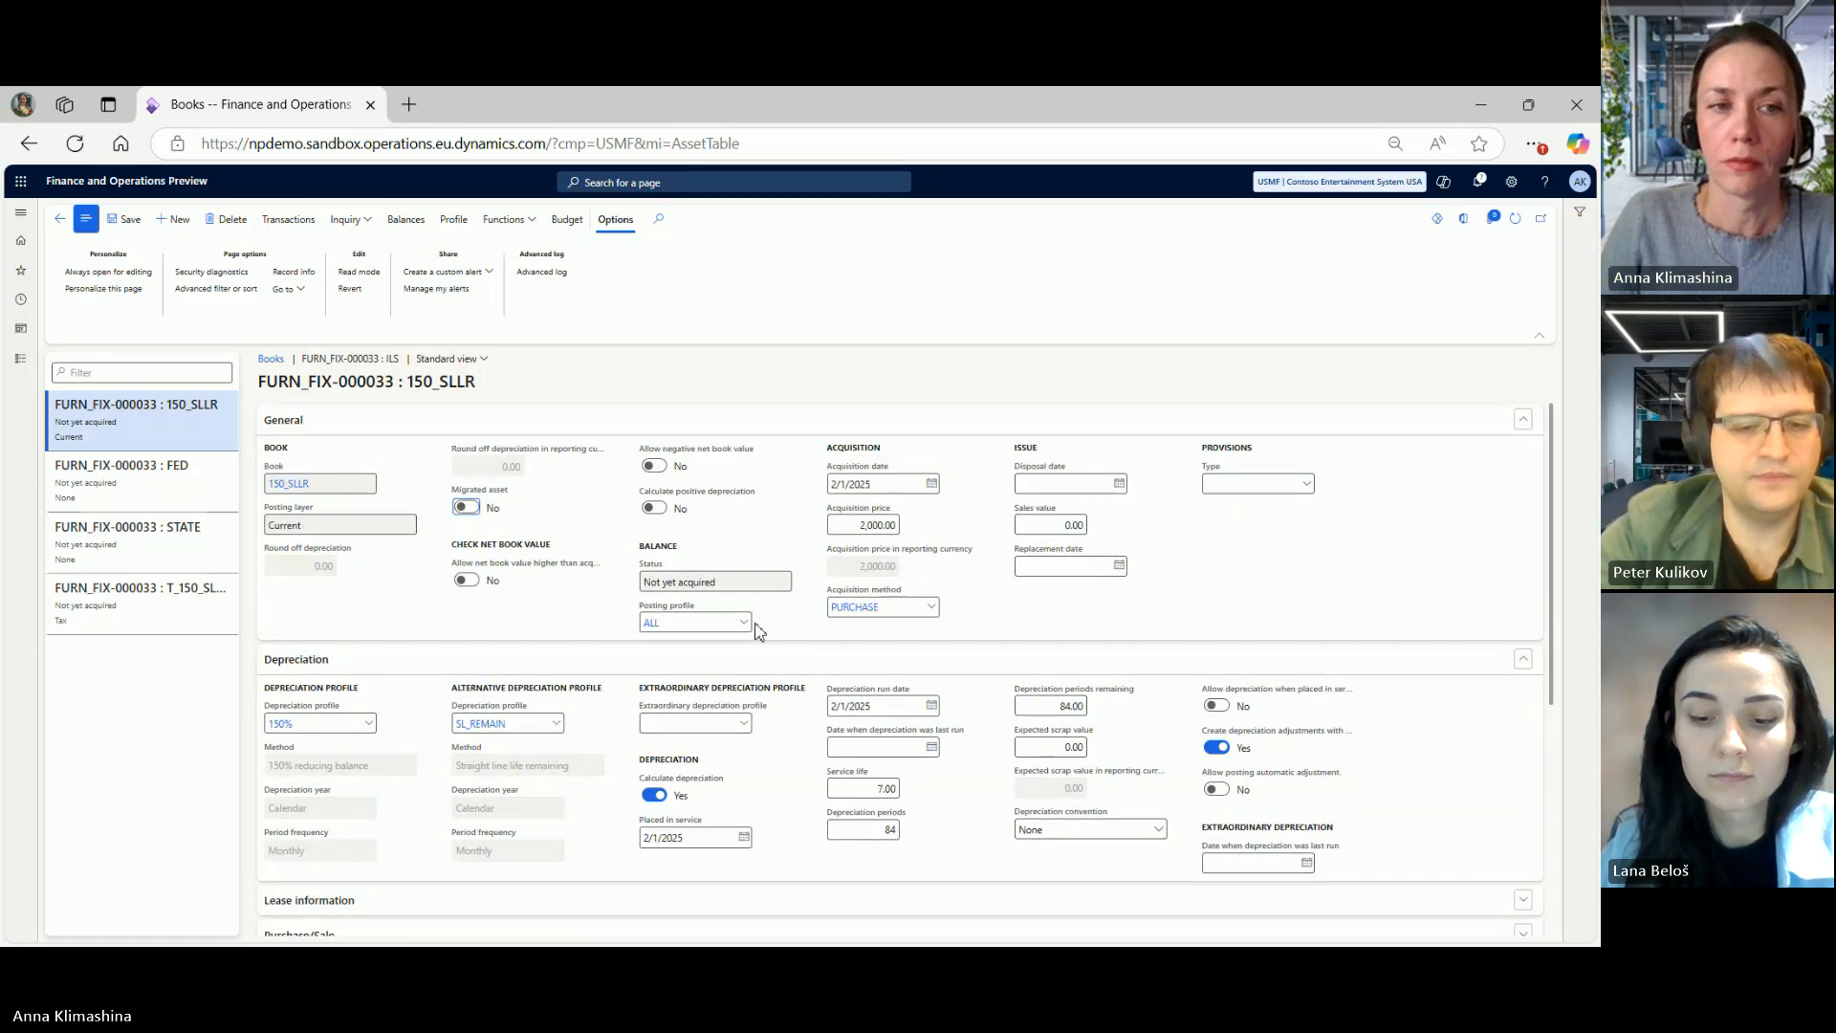
click(59, 221)
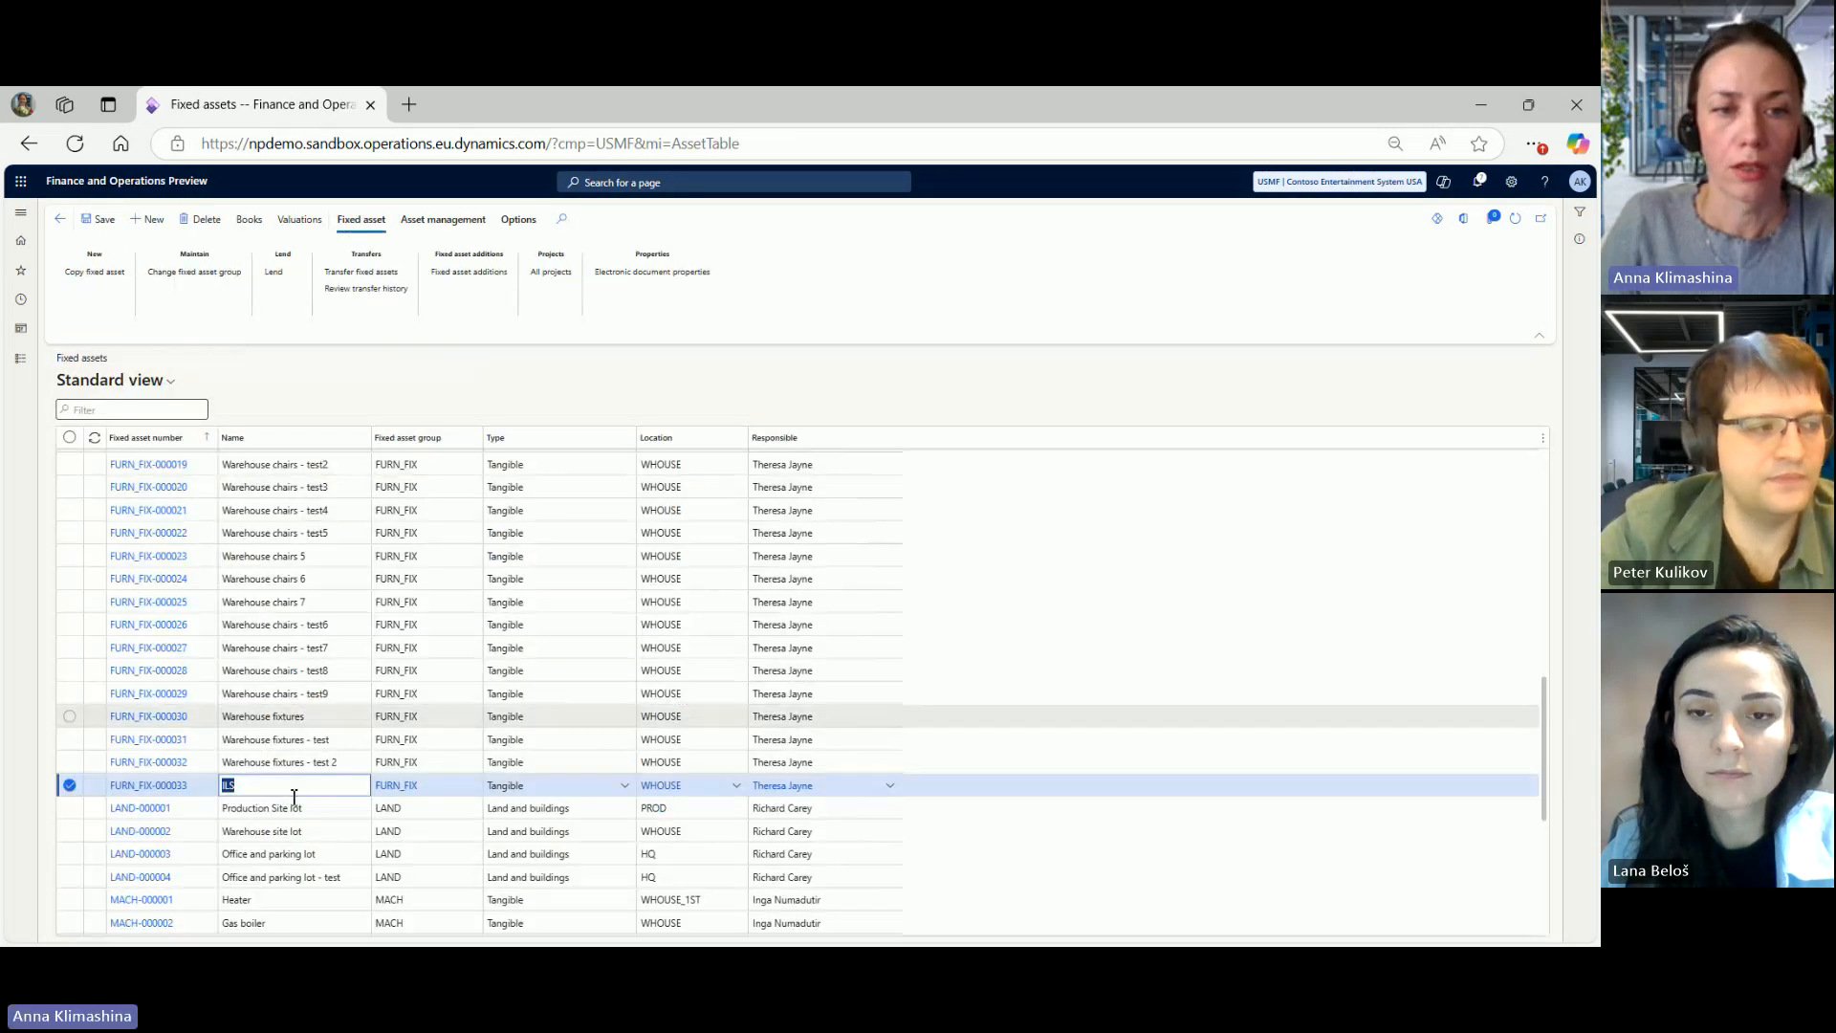
click(308, 740)
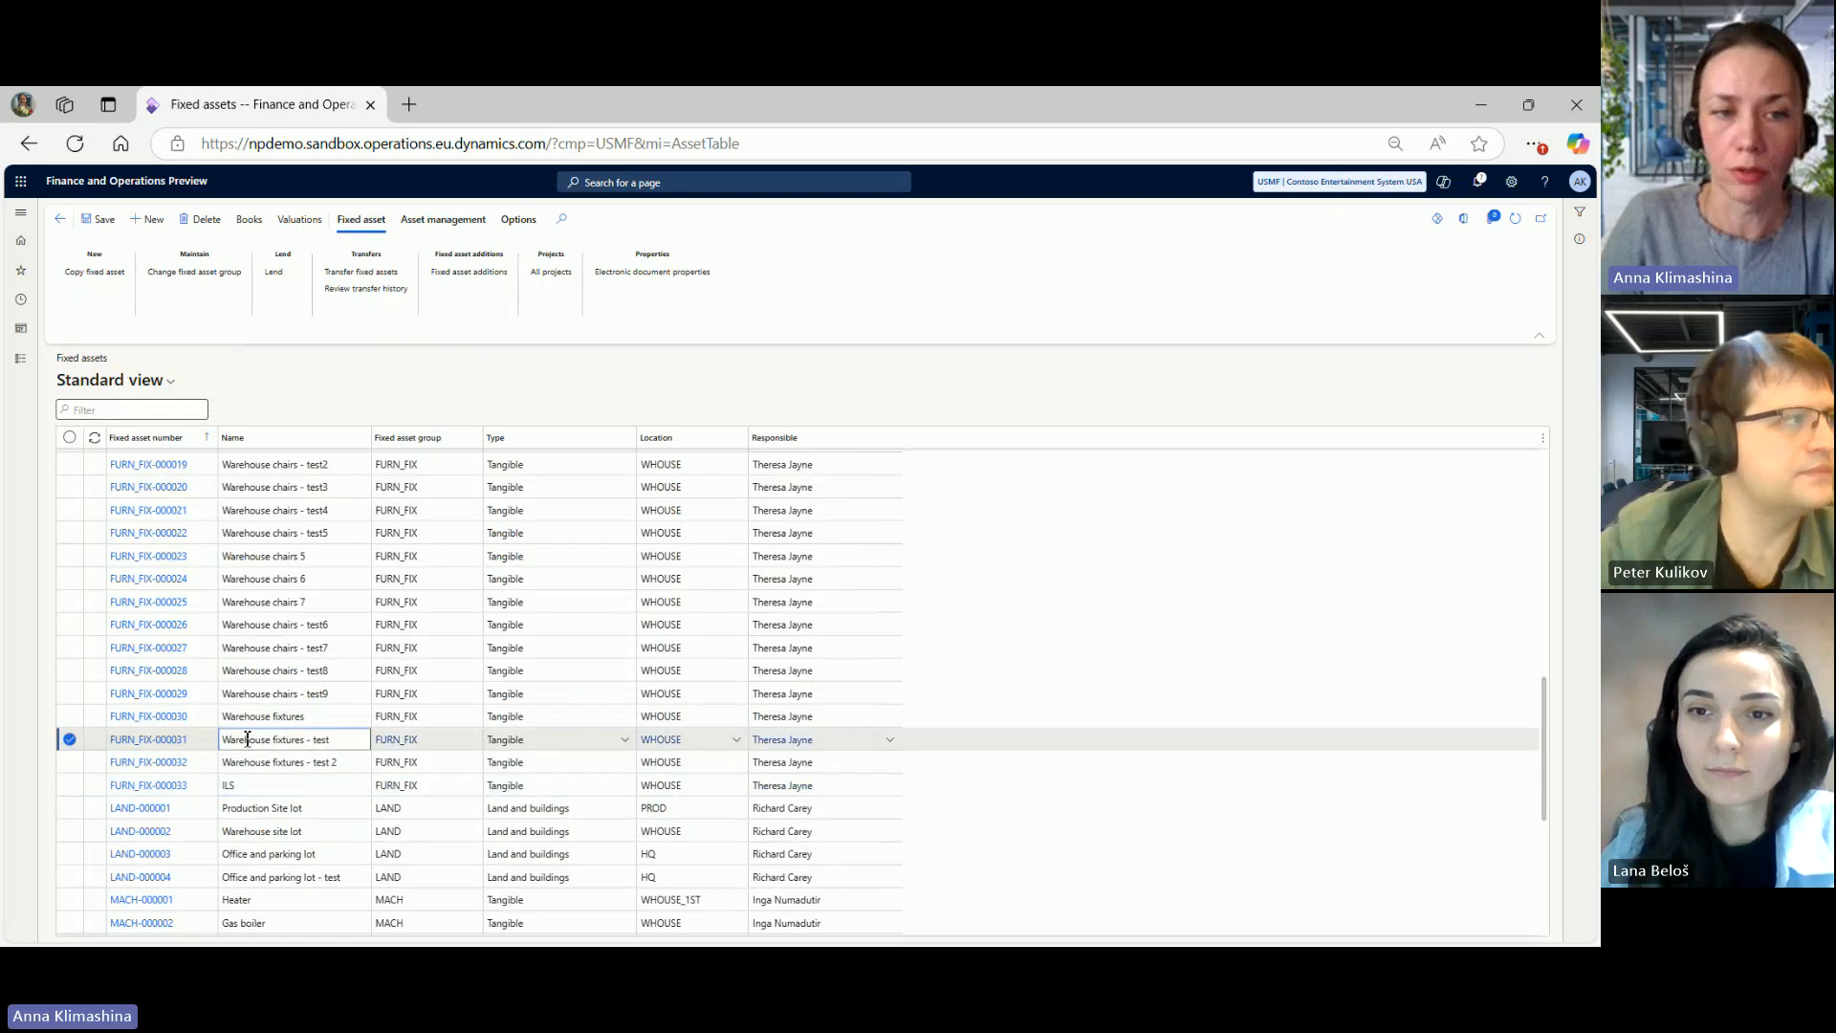
click(292, 717)
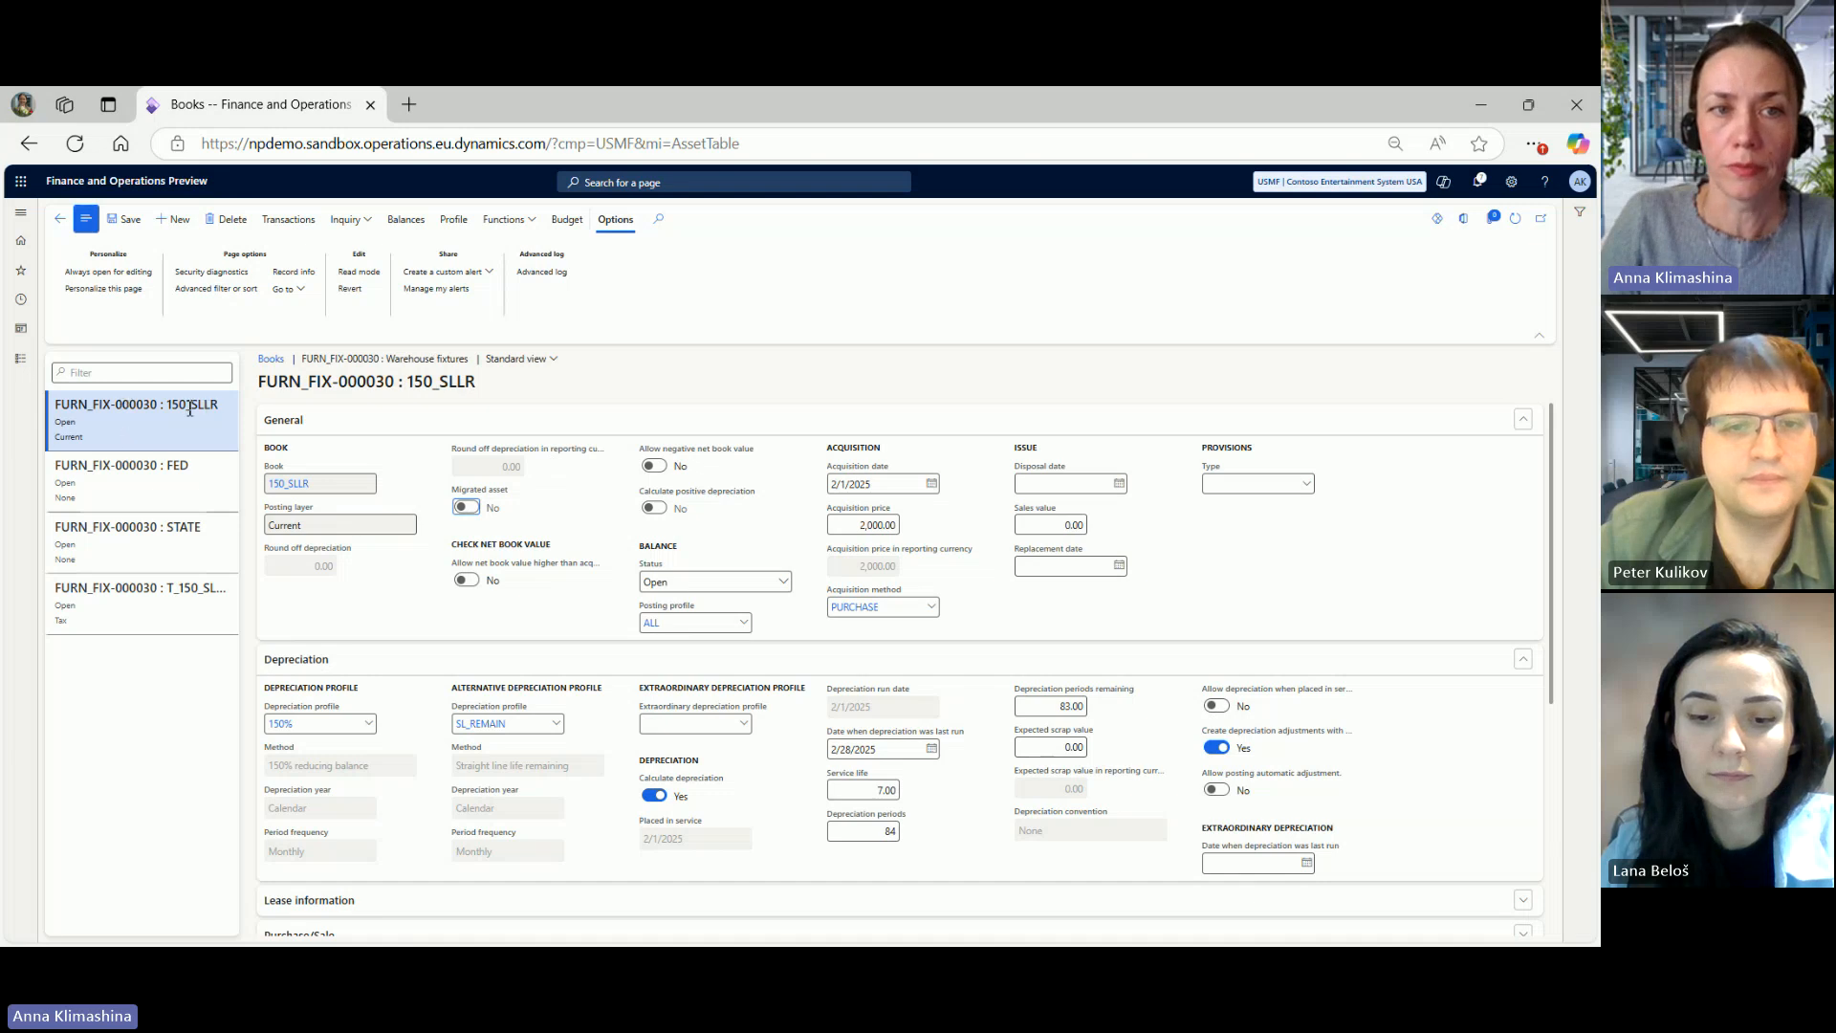
Step: Start a split of FURN_FIX-000030's 150_SLLR book, with ILS asset FURN_FIX-000033 and its 150_SLLR book as the target
click(509, 220)
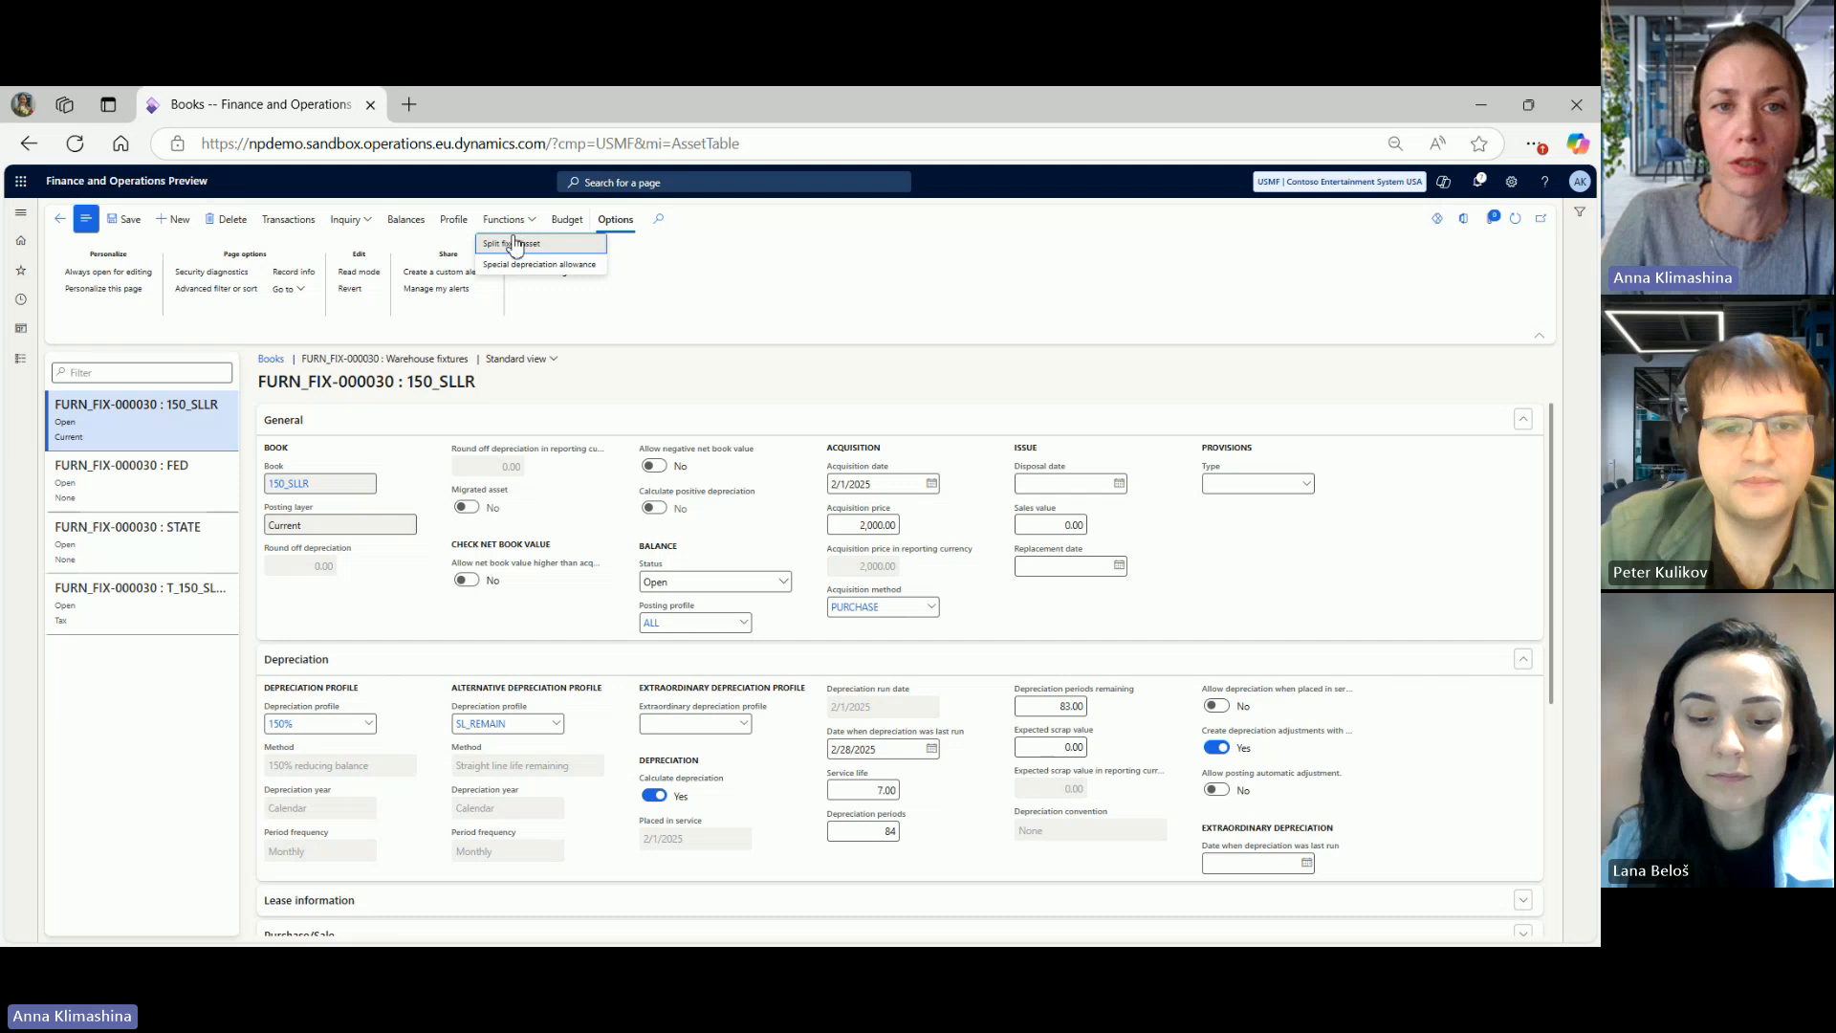
click(514, 245)
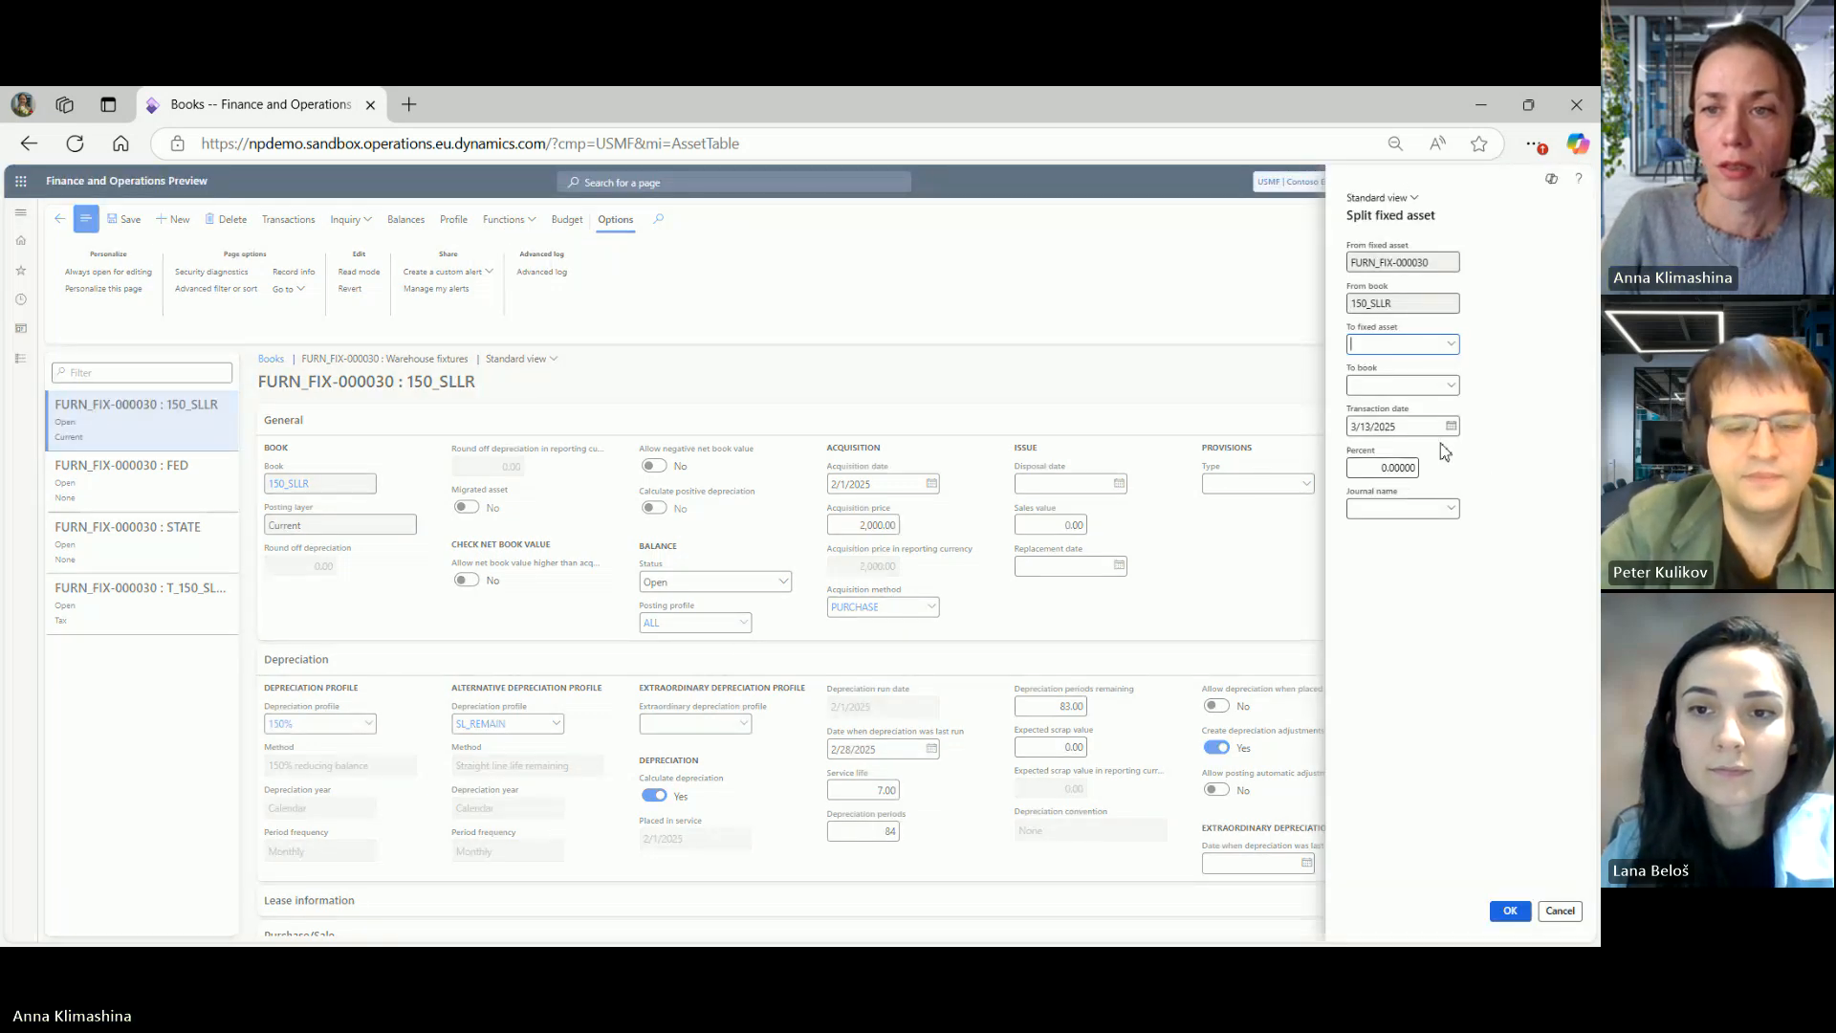
click(1447, 346)
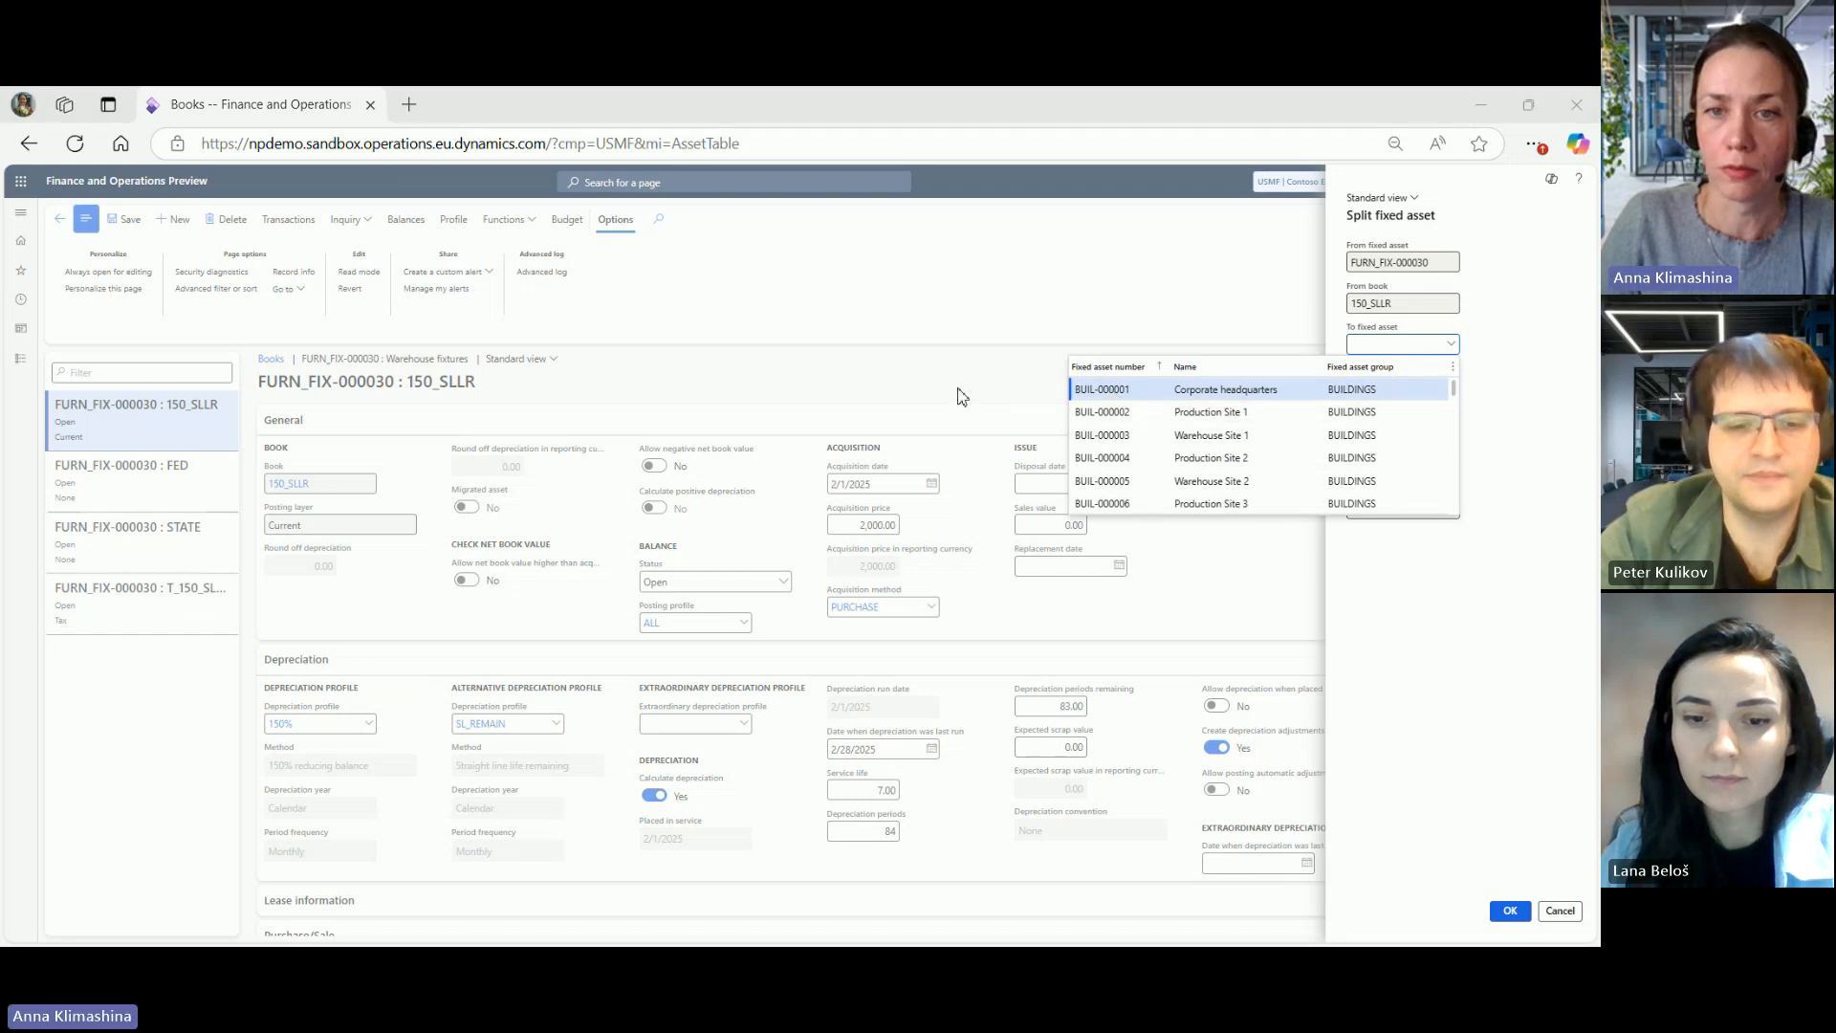
scroll(1109, 402, down, 6)
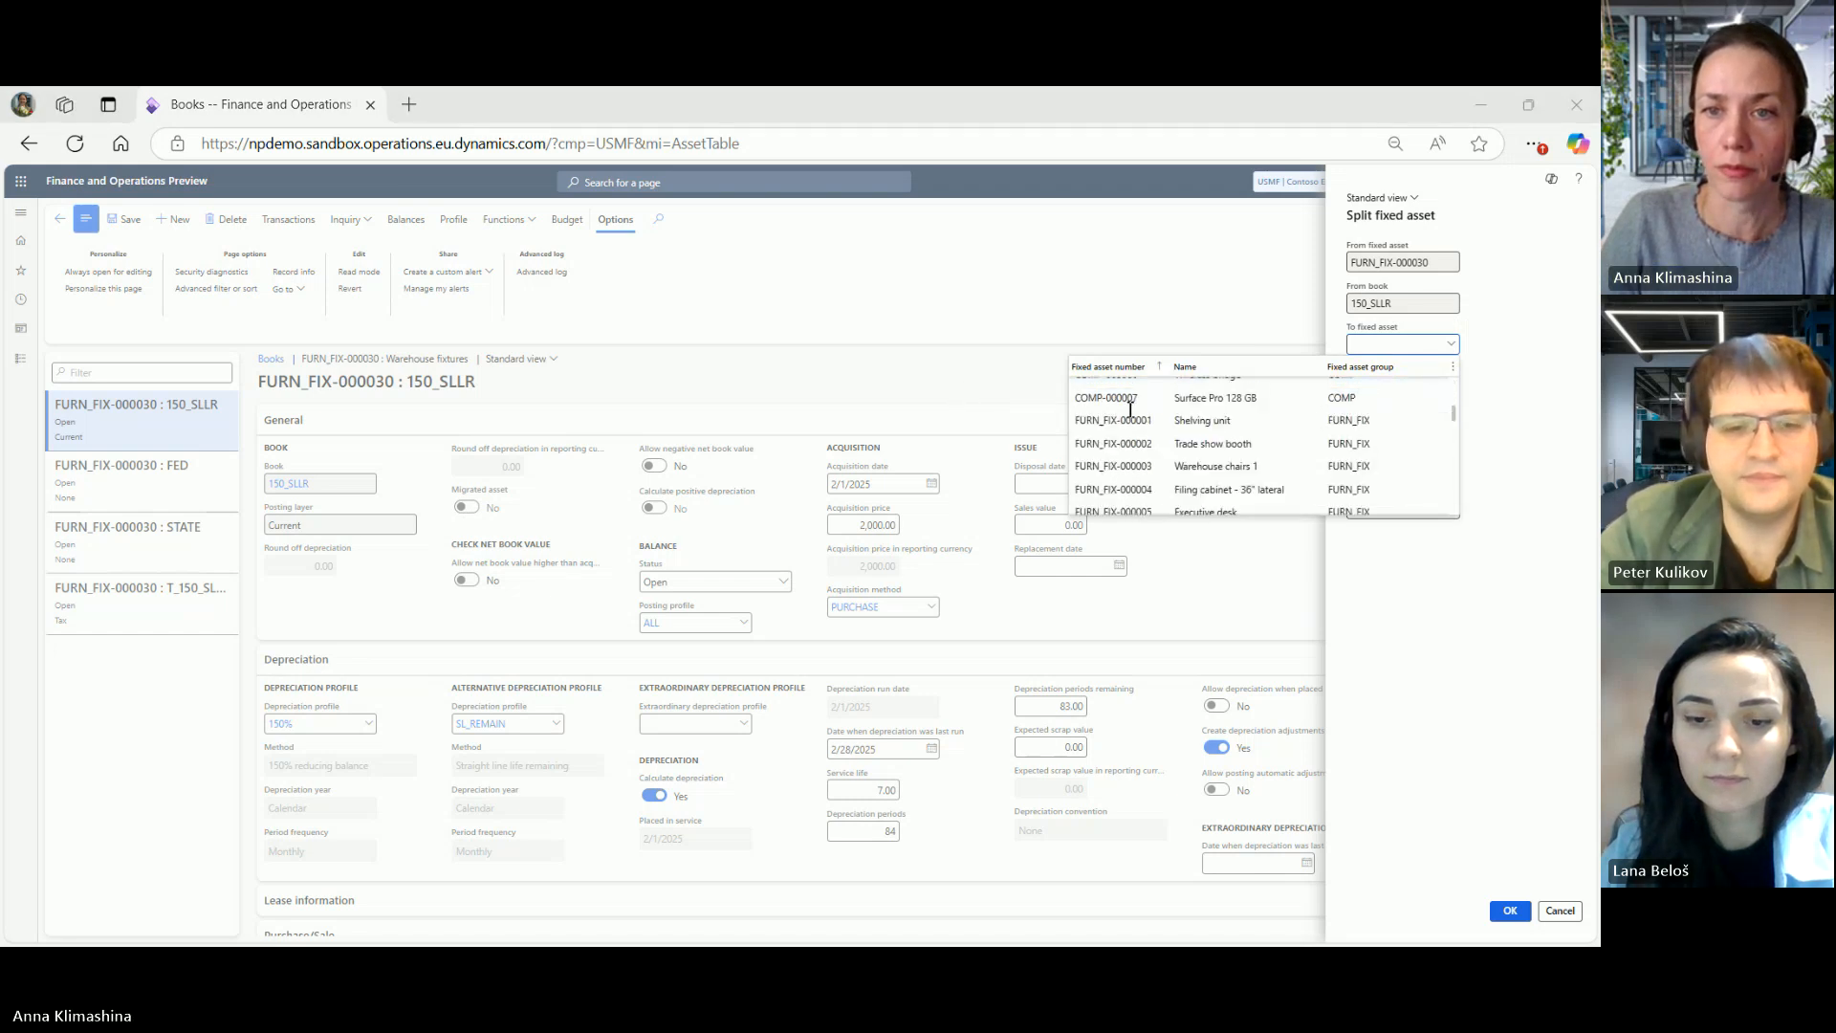
scroll(1129, 410, down, 5)
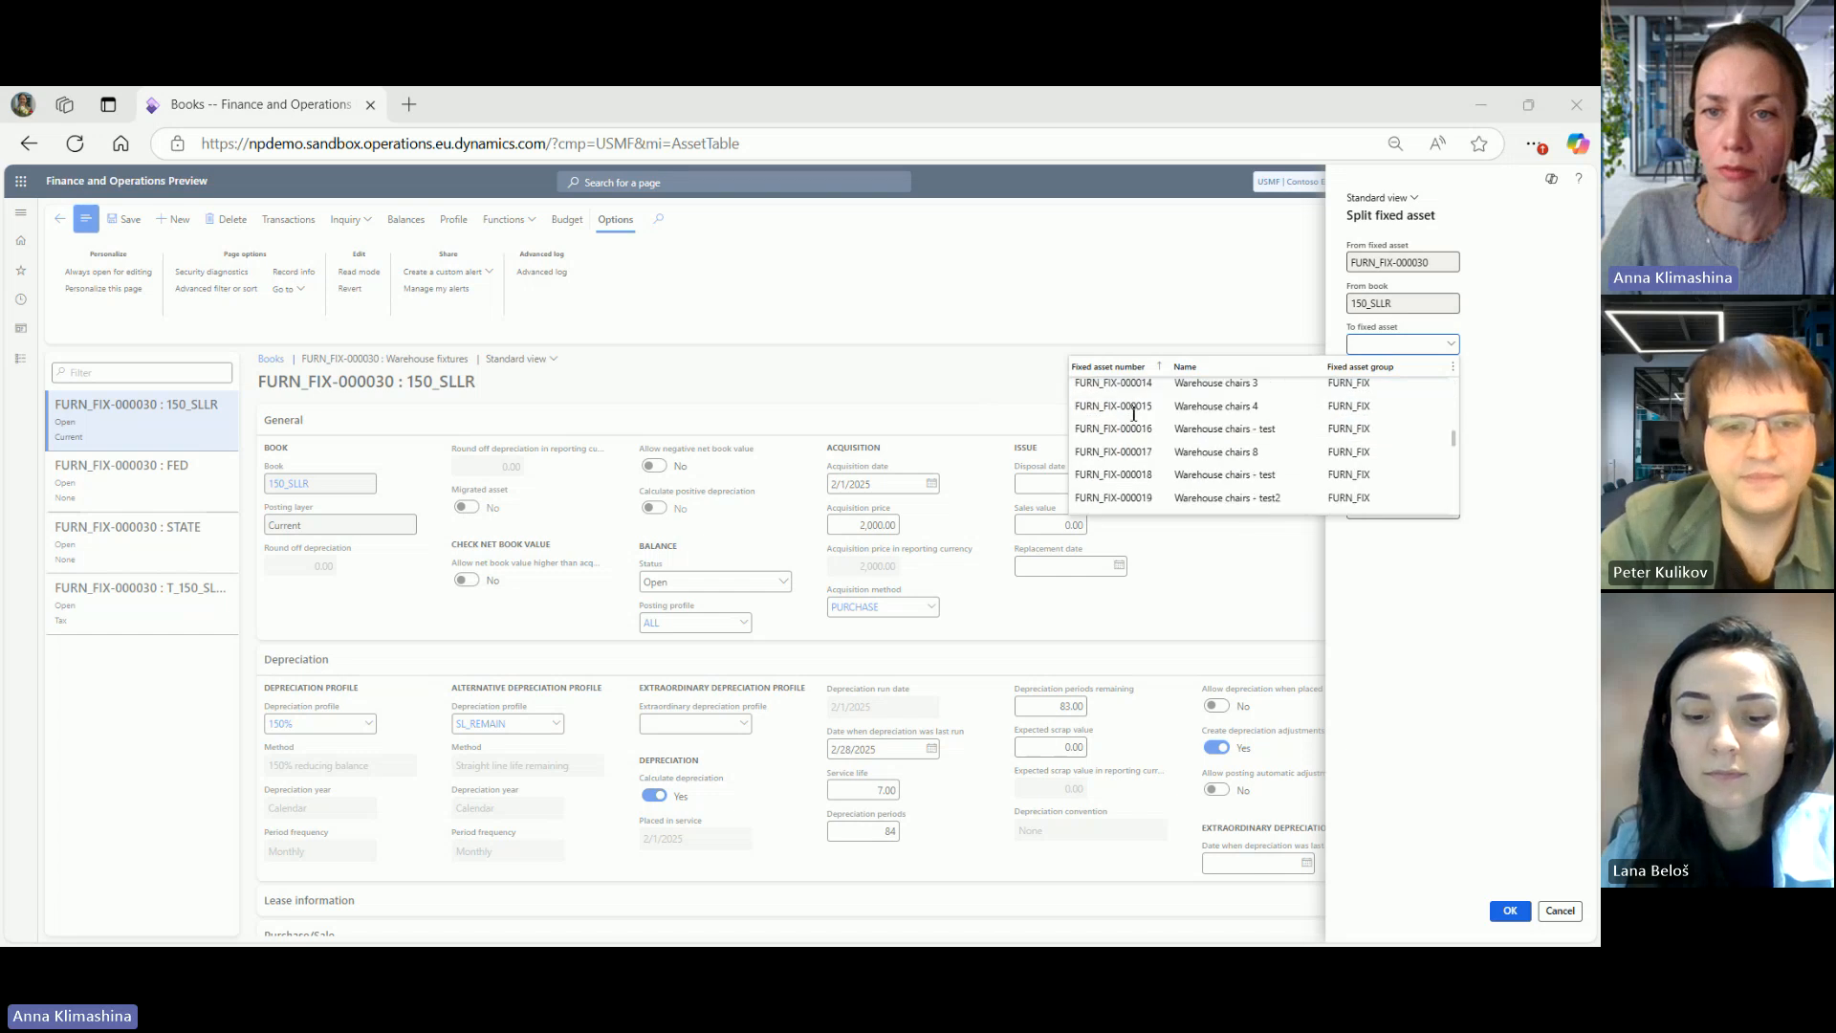
scroll(1134, 413, down, 7)
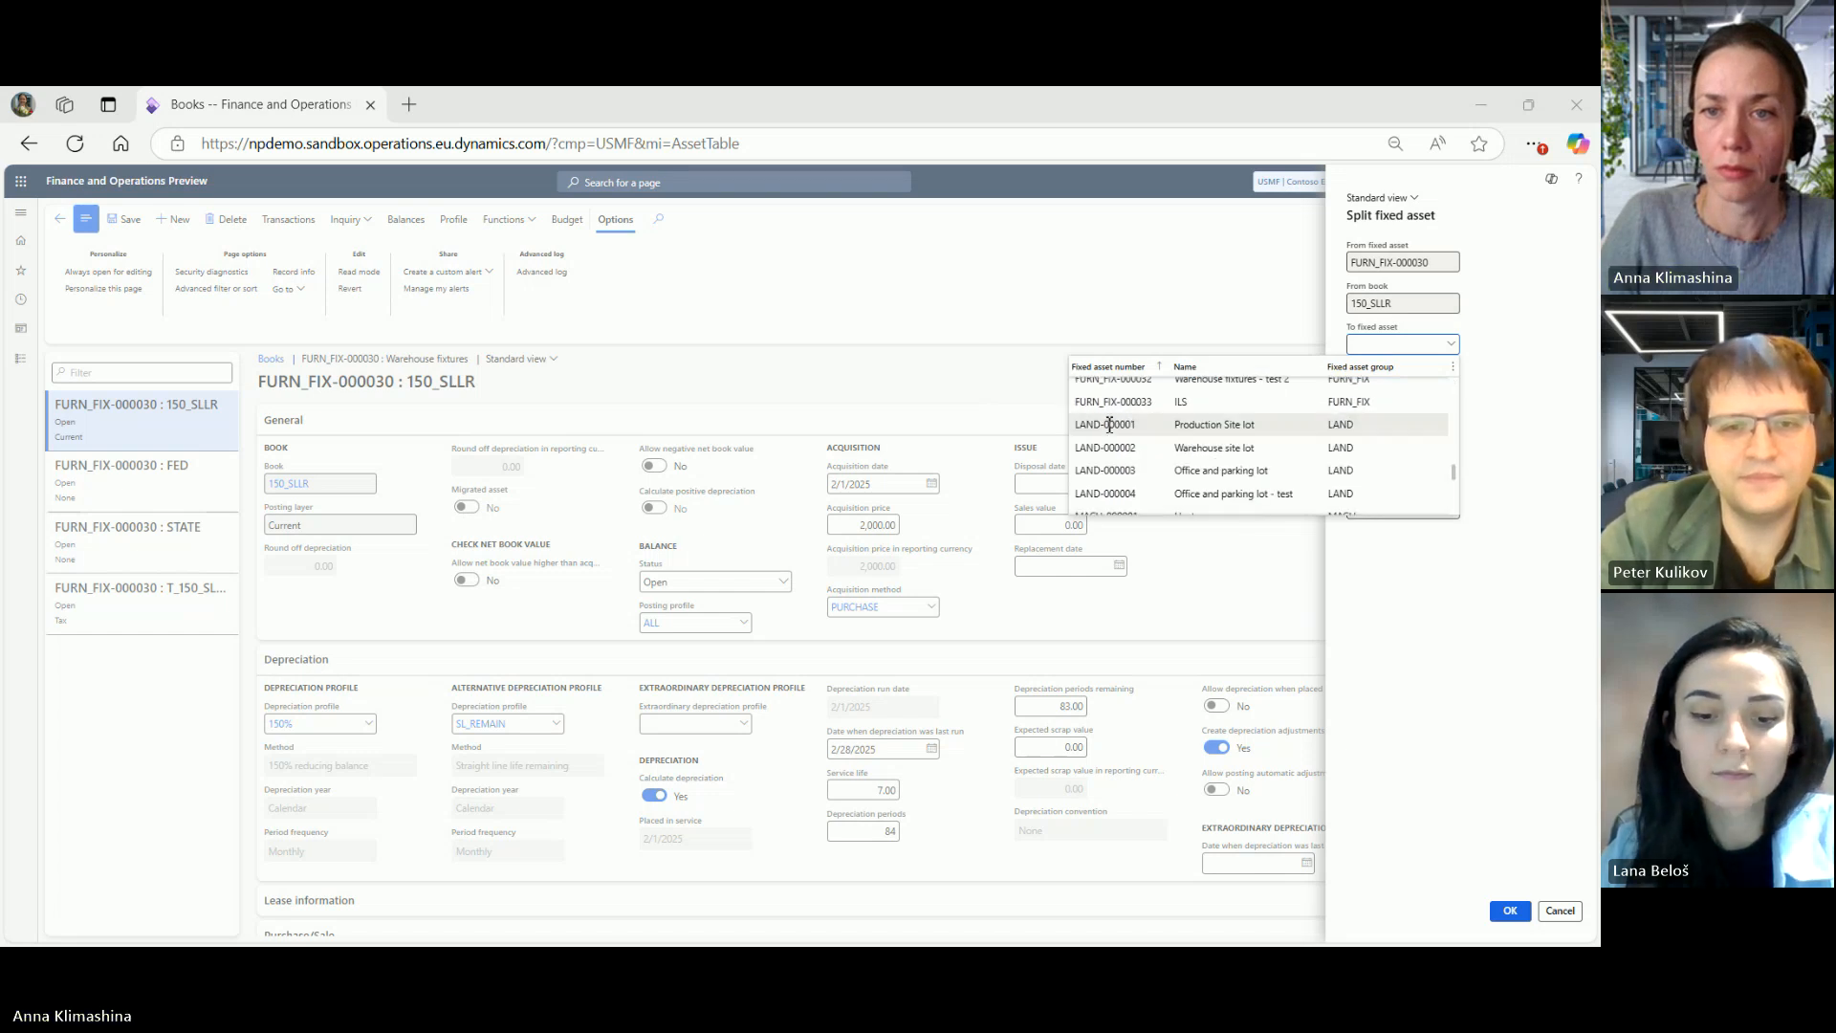
click(1111, 402)
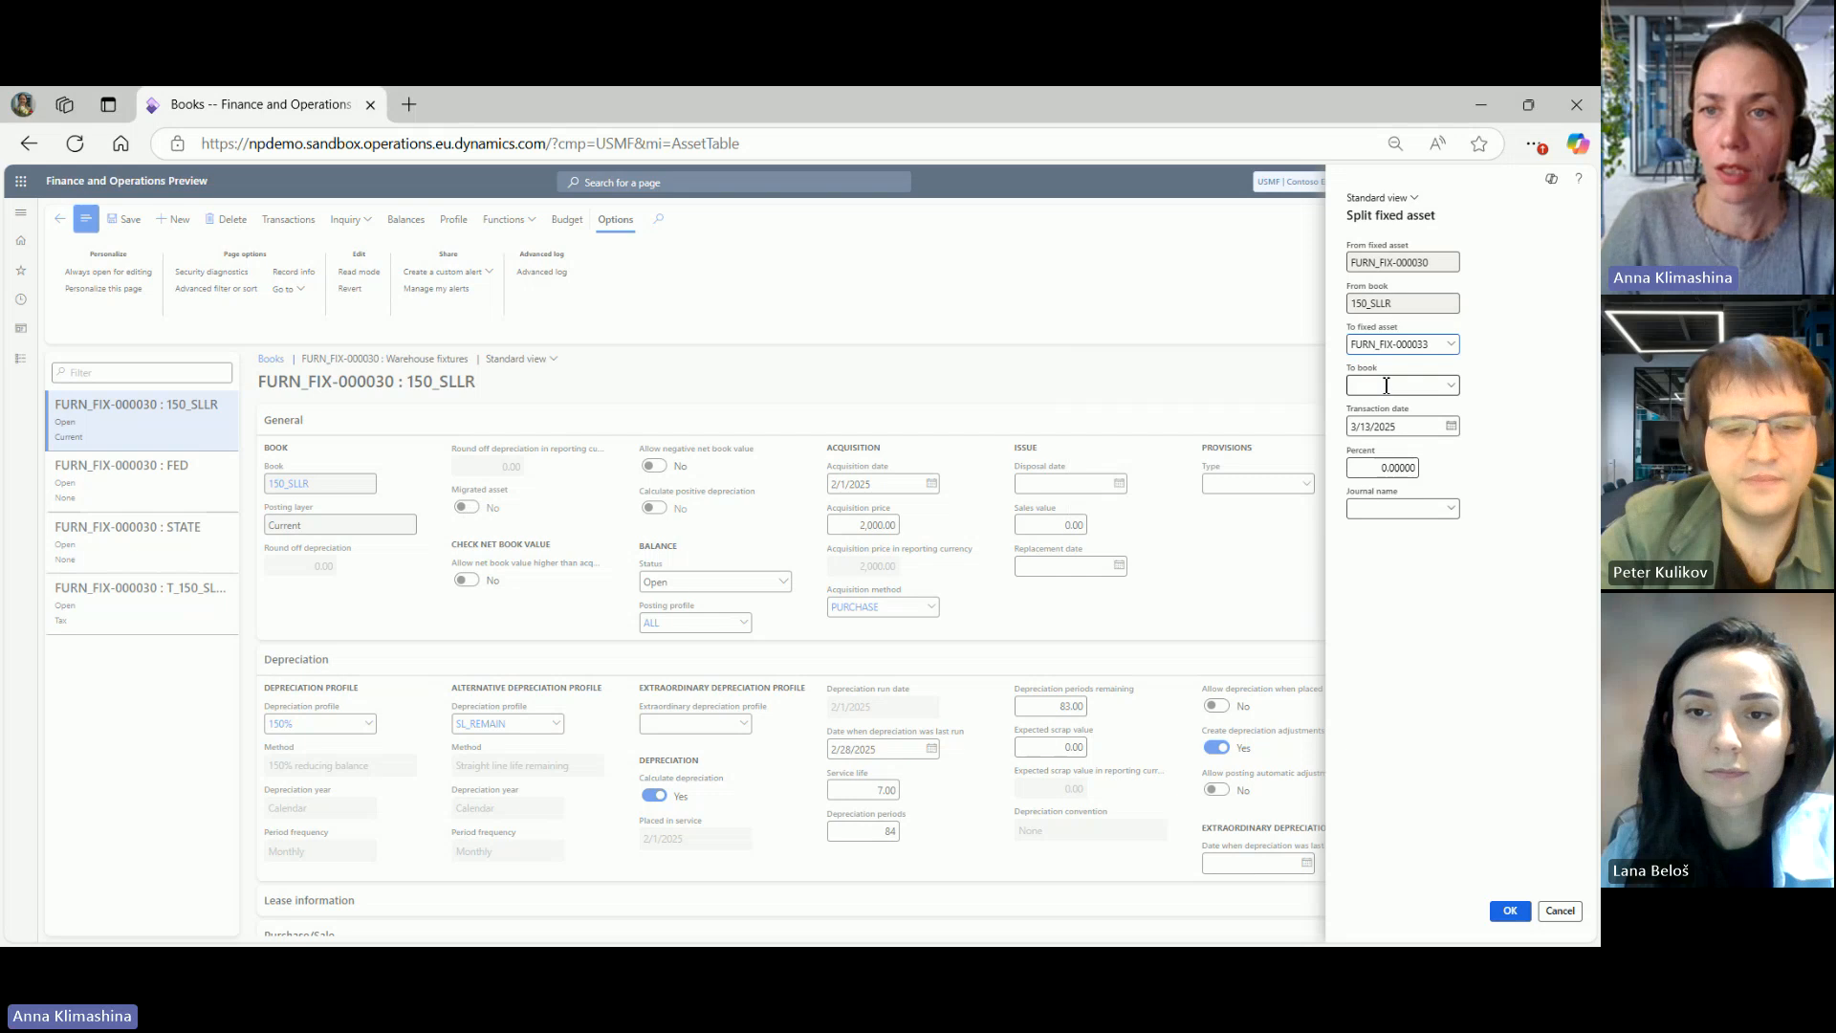
click(1451, 385)
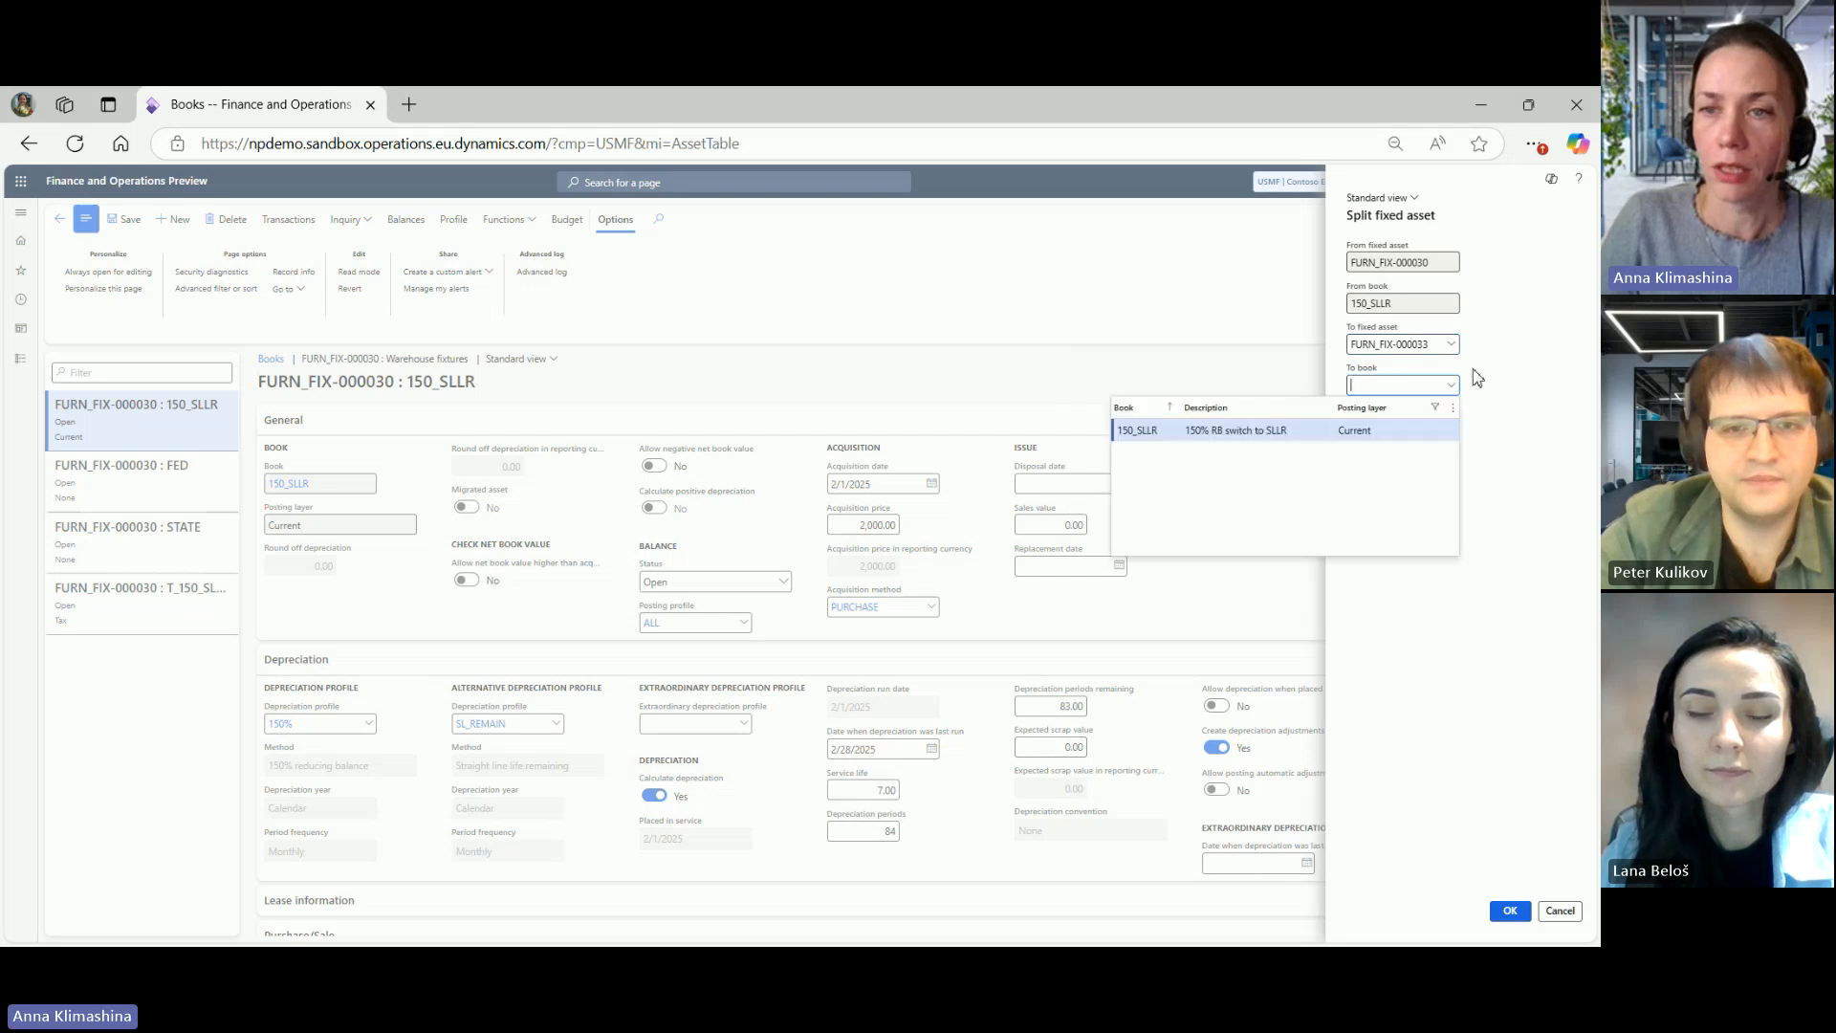
click(1148, 430)
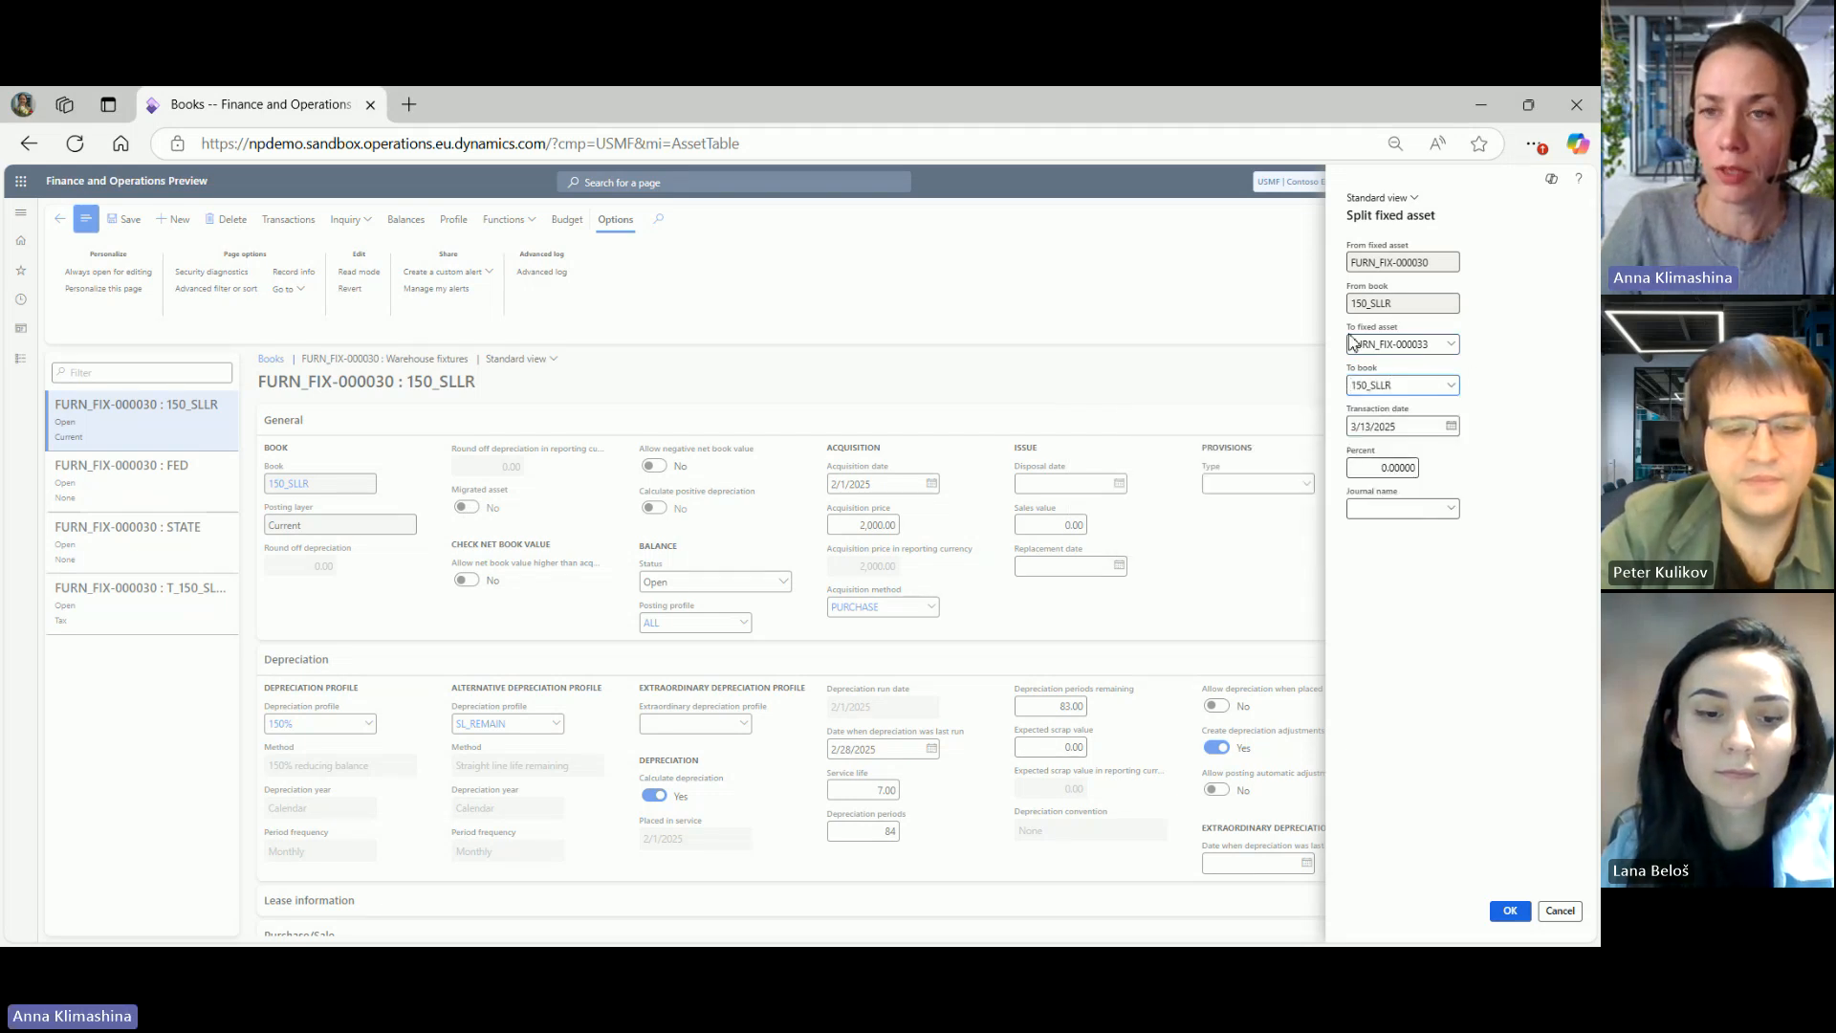
Step: Set the split's transaction date to 2/14/2025, percent to 50 and journal name to FACur, and run the split
click(1451, 427)
click(1376, 460)
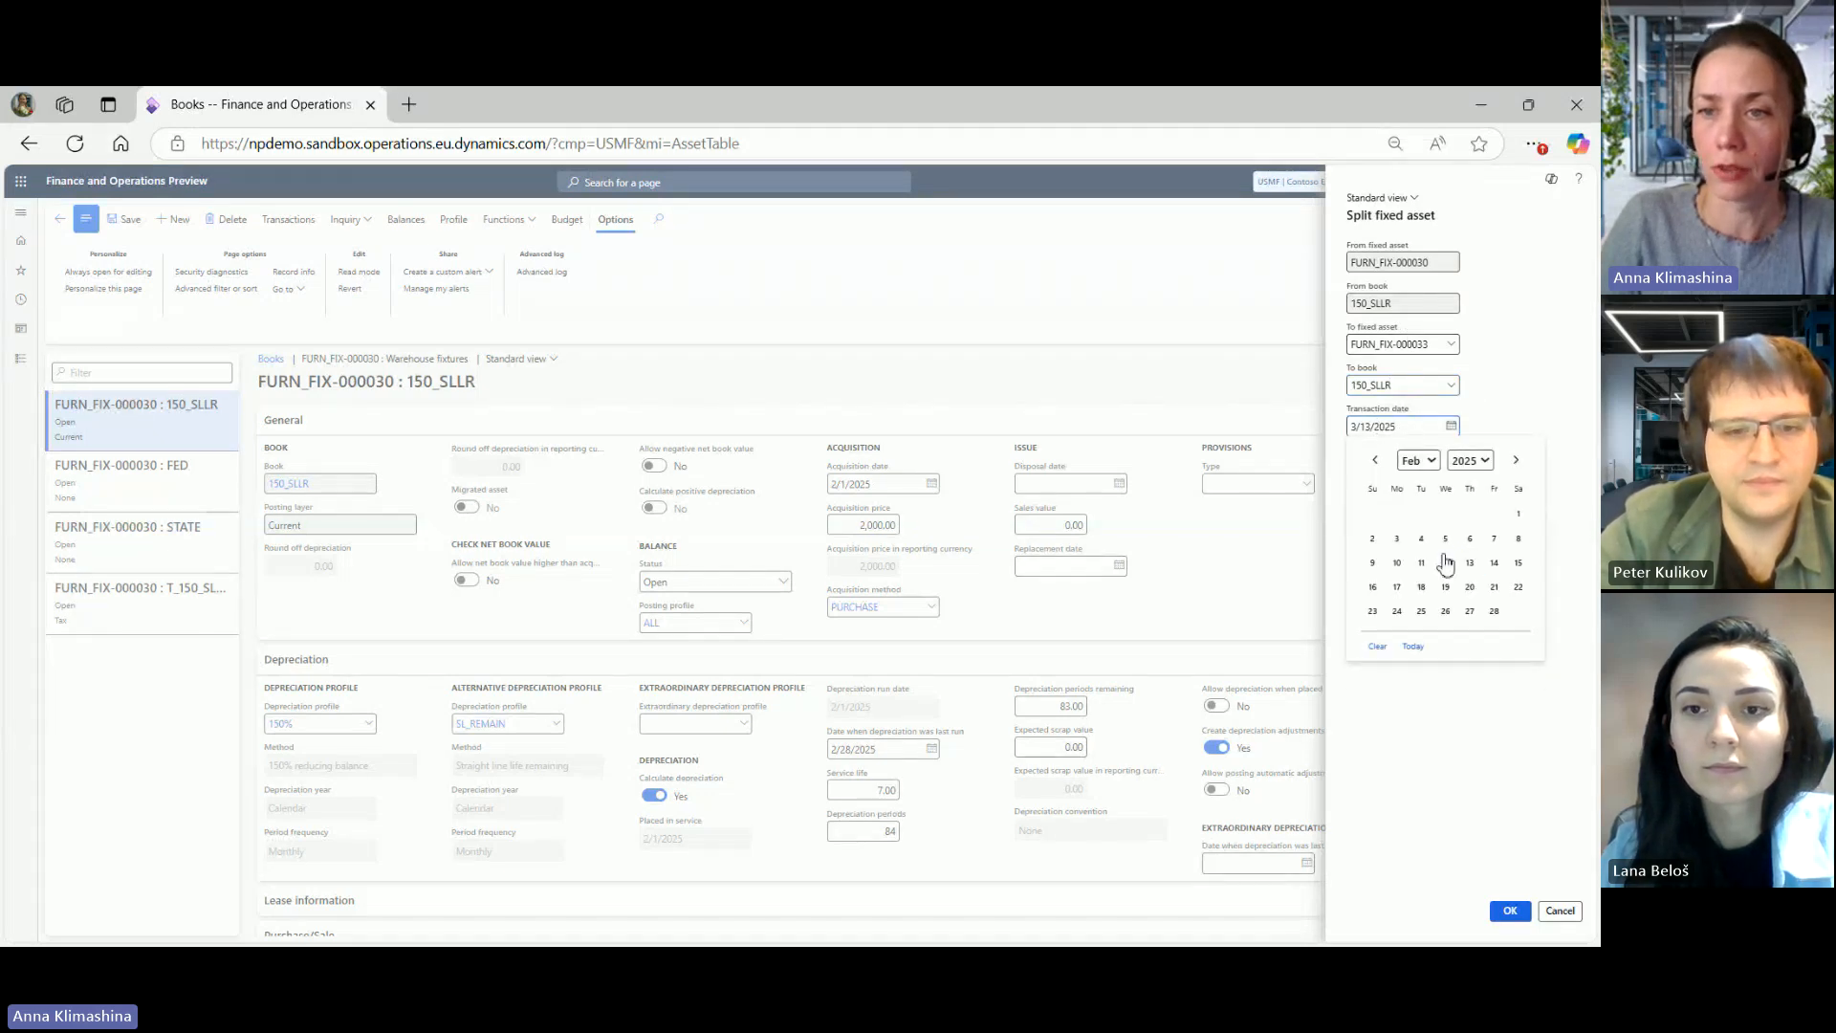
click(1491, 567)
text(5)
click(1411, 508)
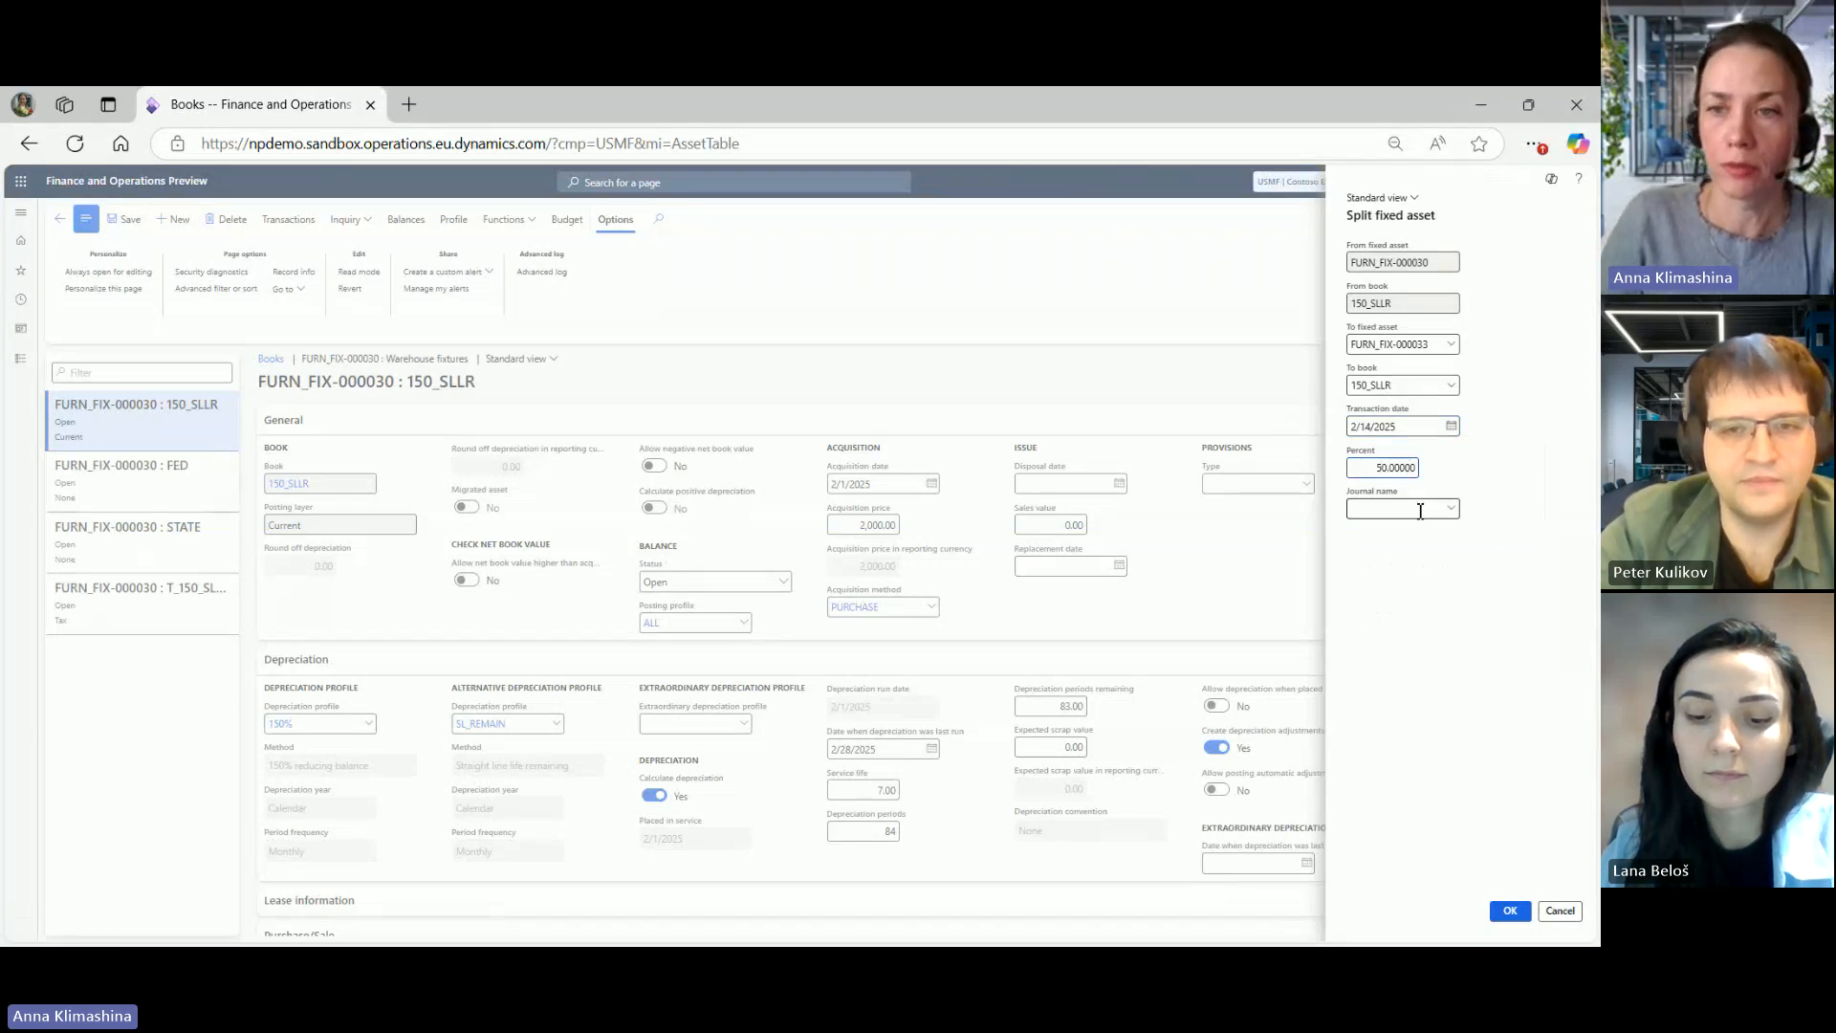
click(1451, 511)
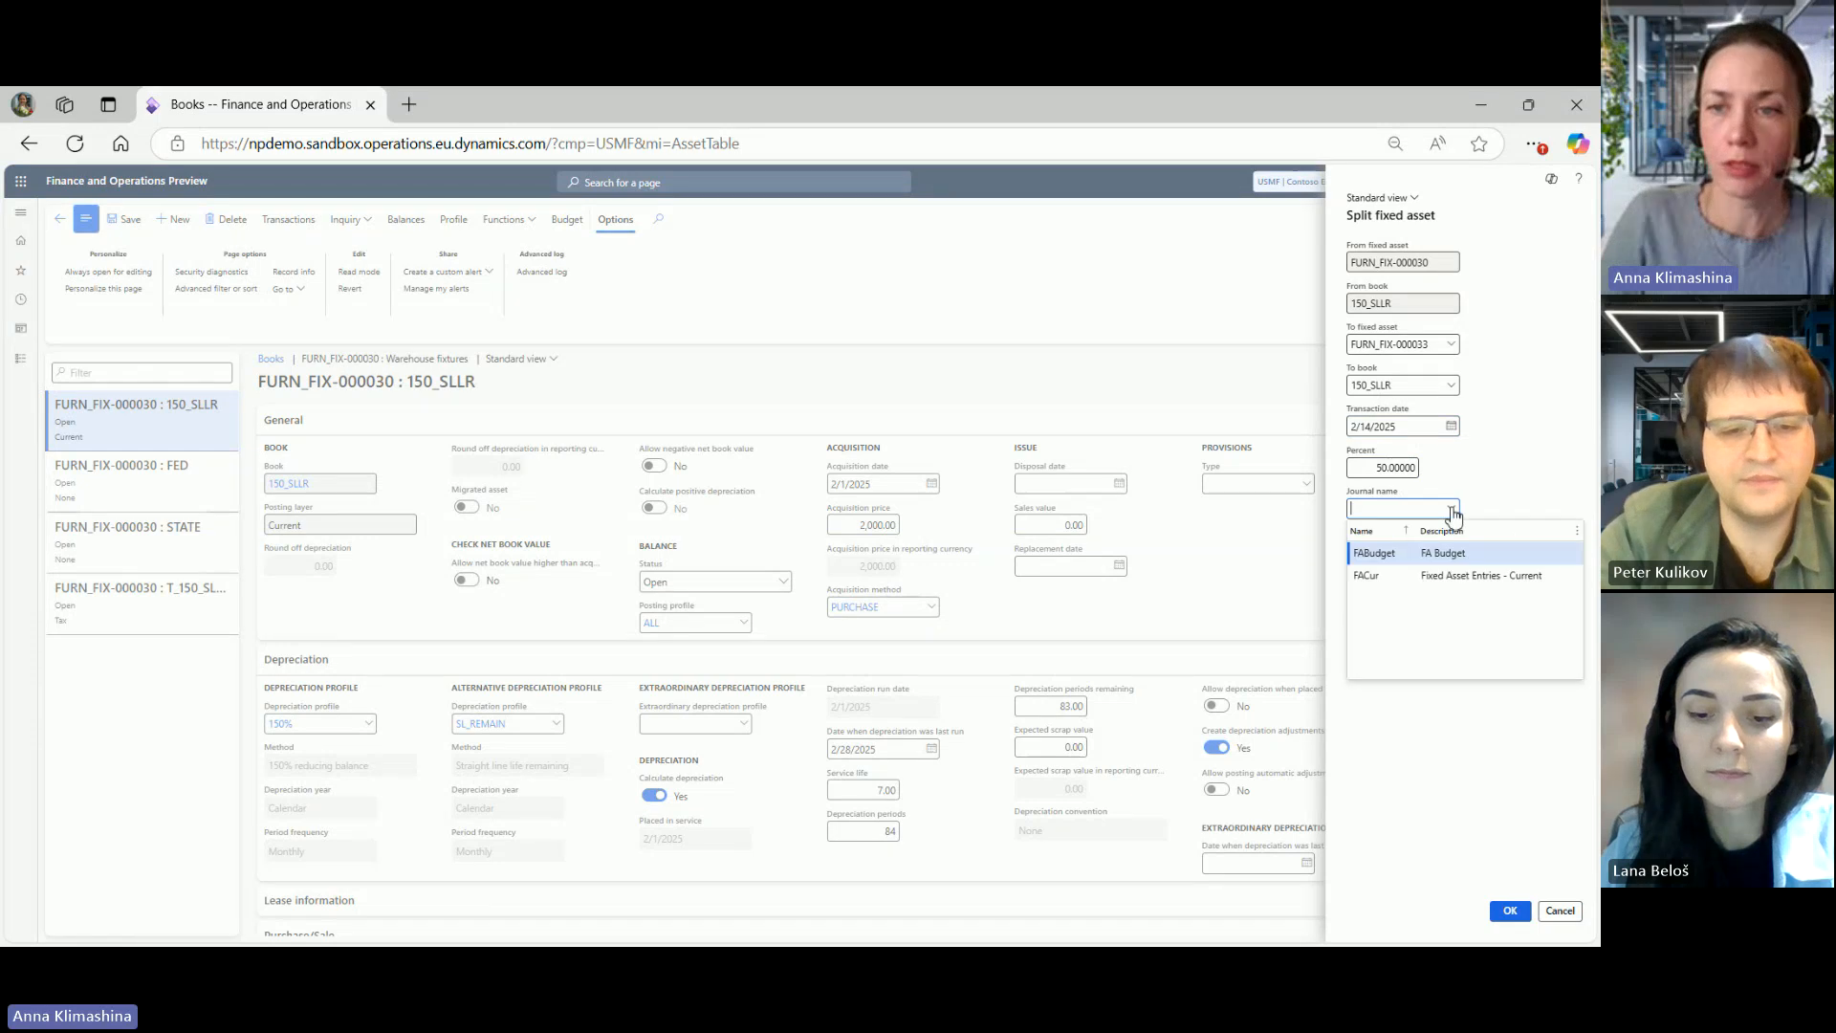
click(1390, 576)
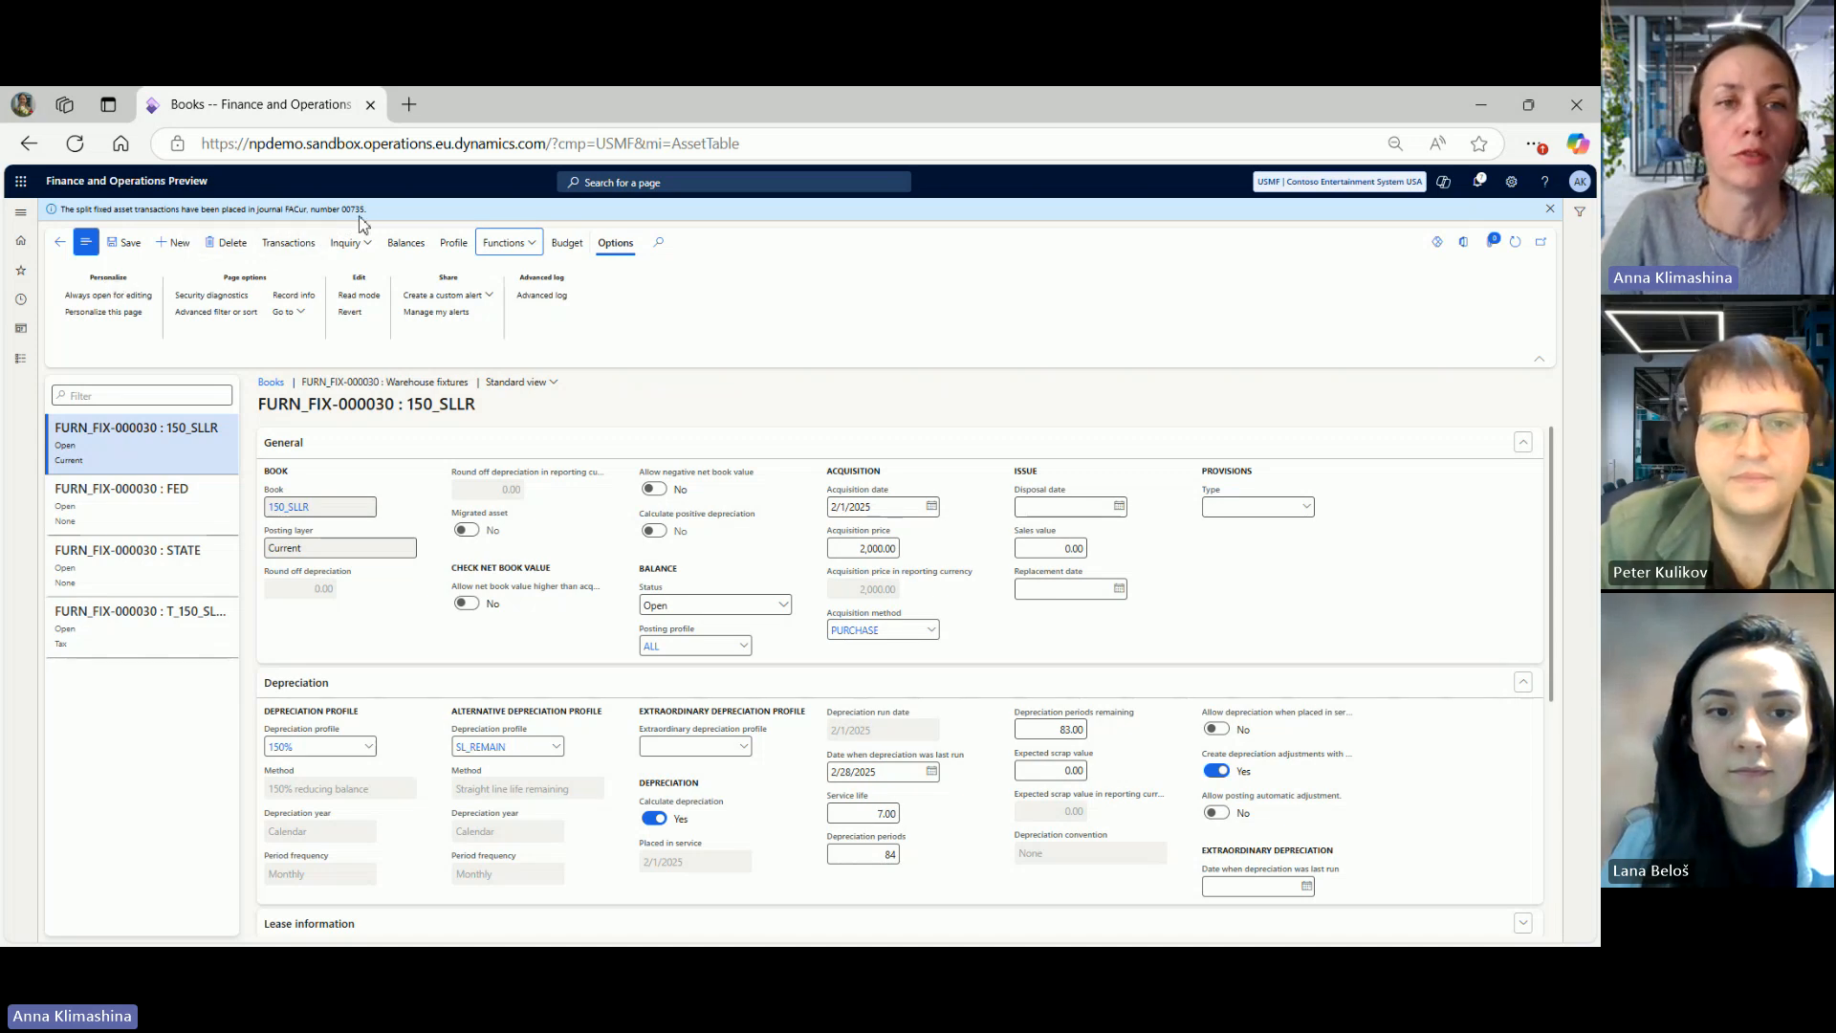
Step: Open the lines of the unposted FACur "Split fixed asset" journal in the fixed assets journal and post it
click(20, 212)
click(249, 458)
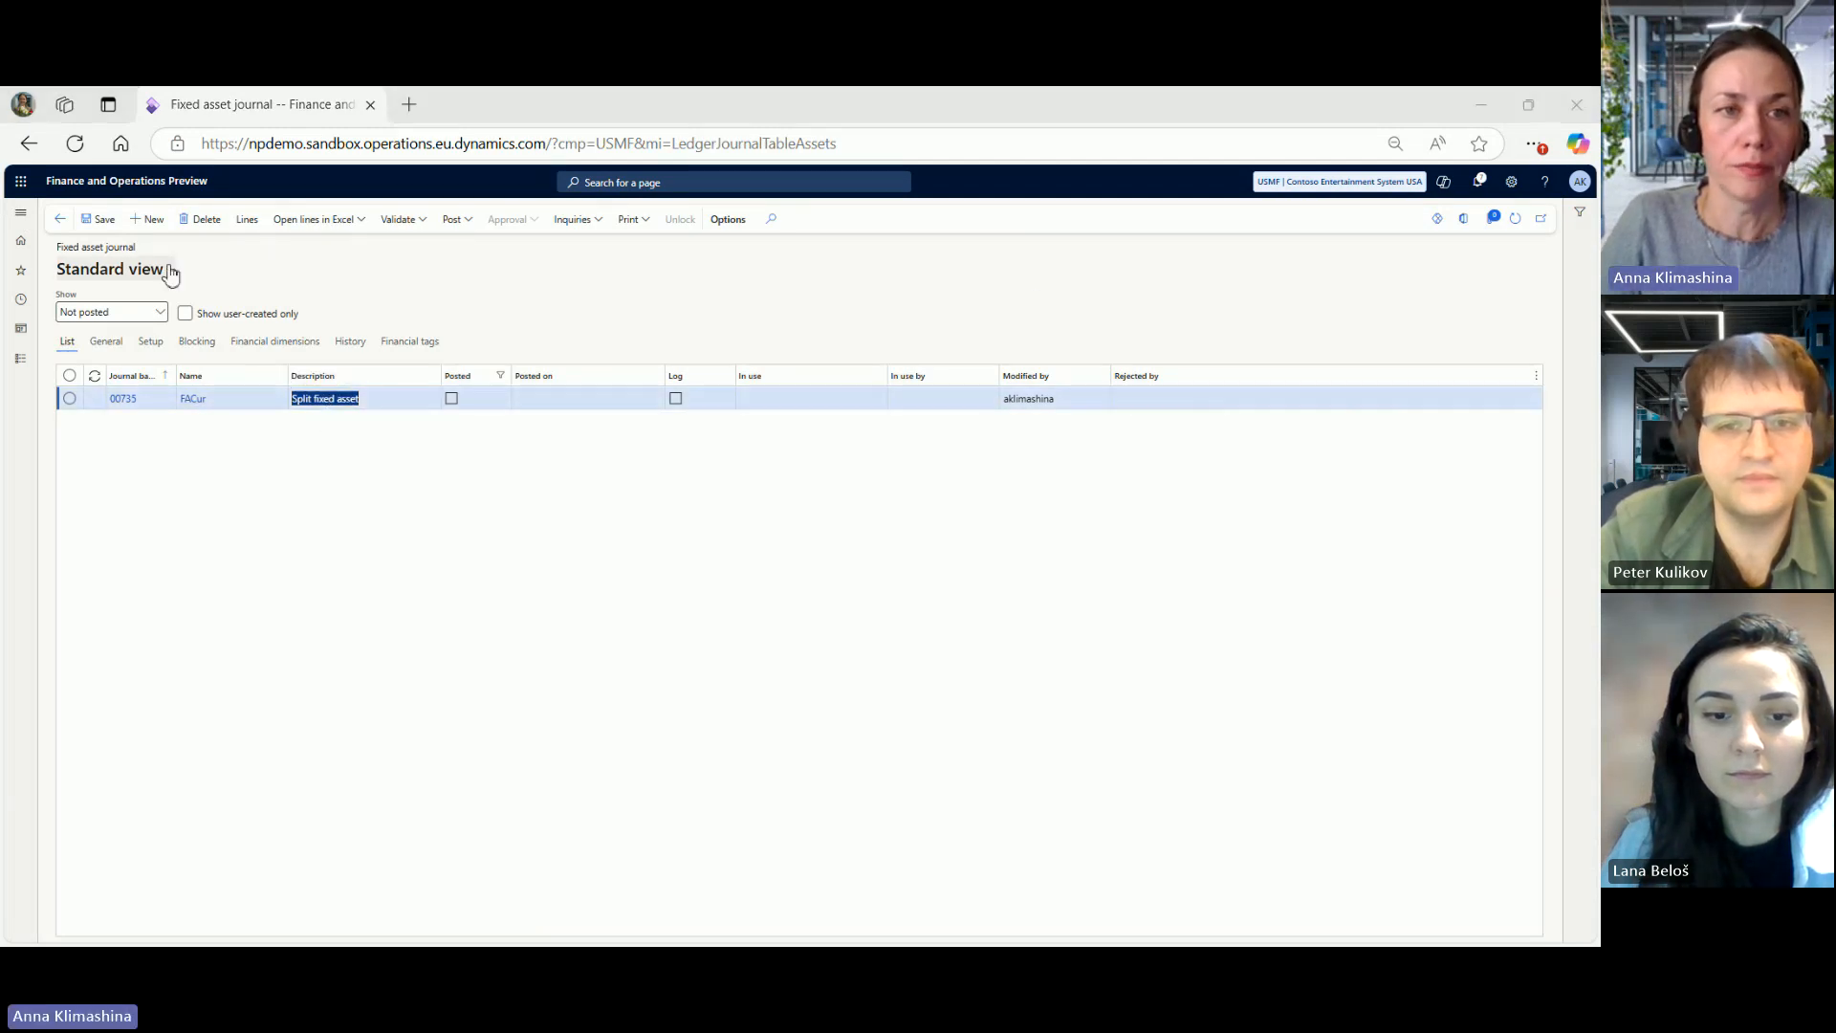
click(246, 231)
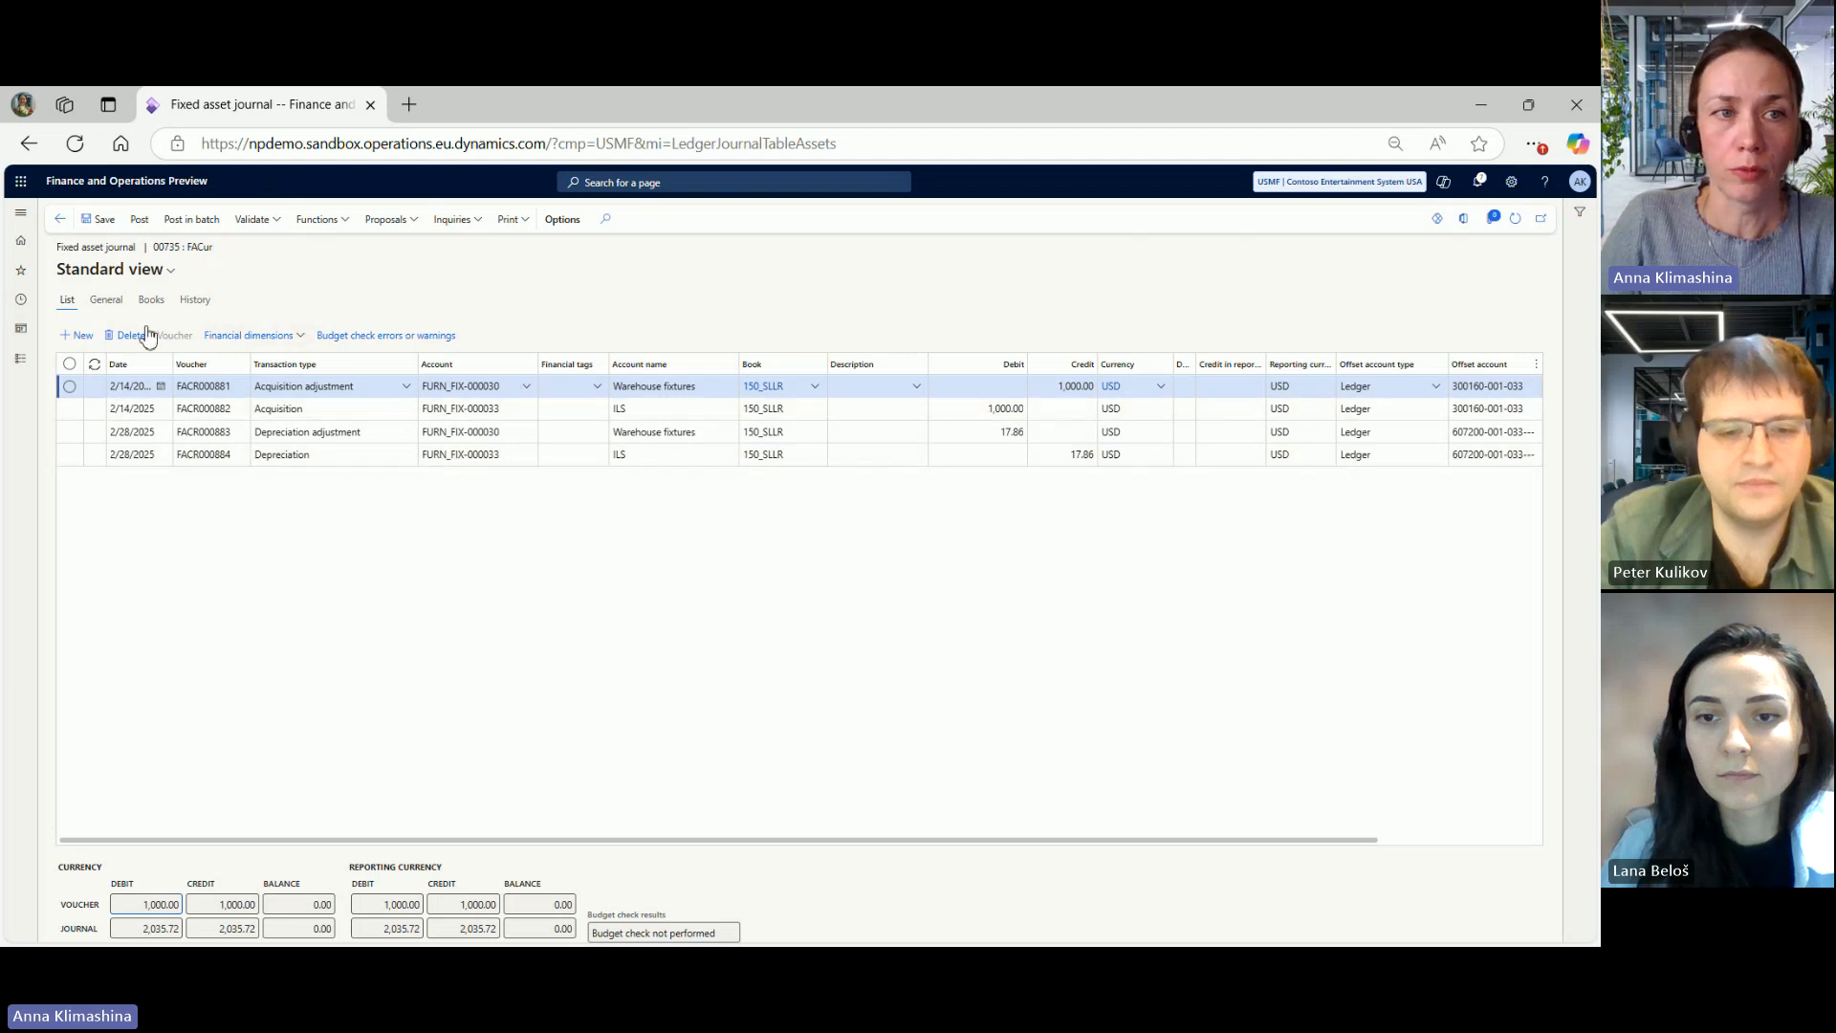
click(140, 219)
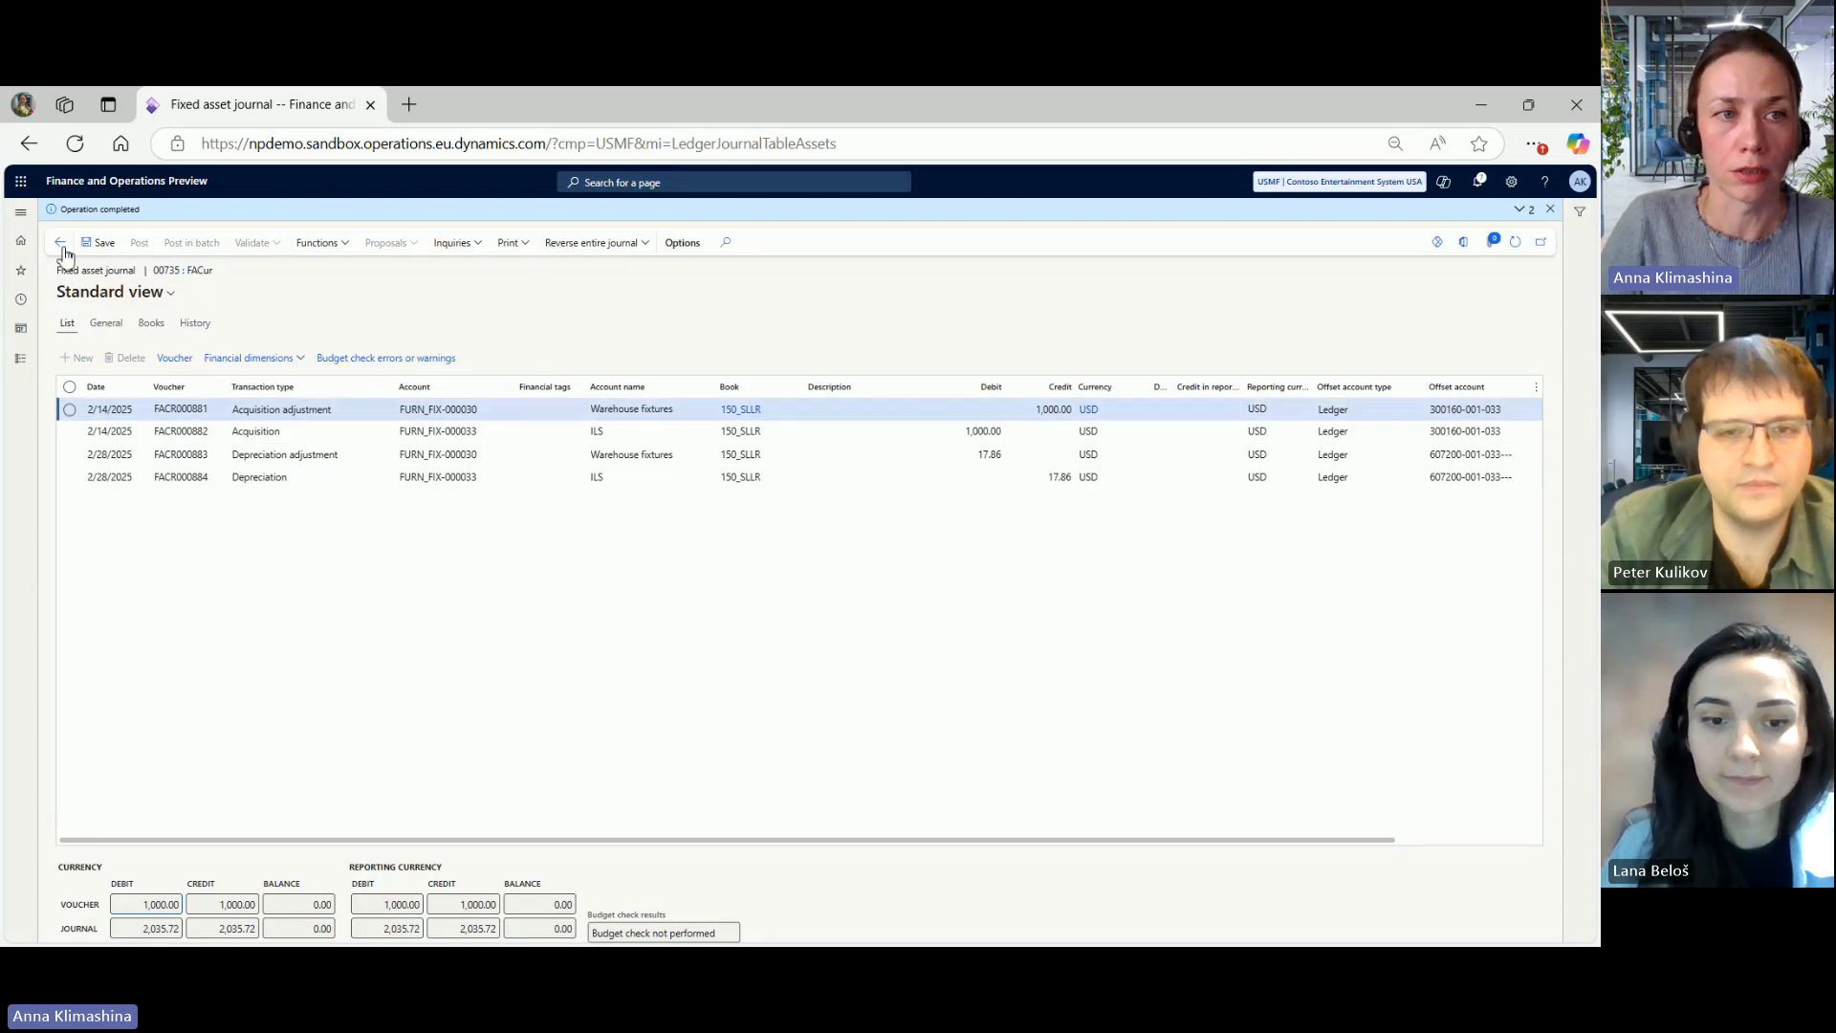
Step: Open the Warehouse fixtures asset FURN_FIX-000030 and review the fixed asset transactions of its 150_SLLR book
click(20, 213)
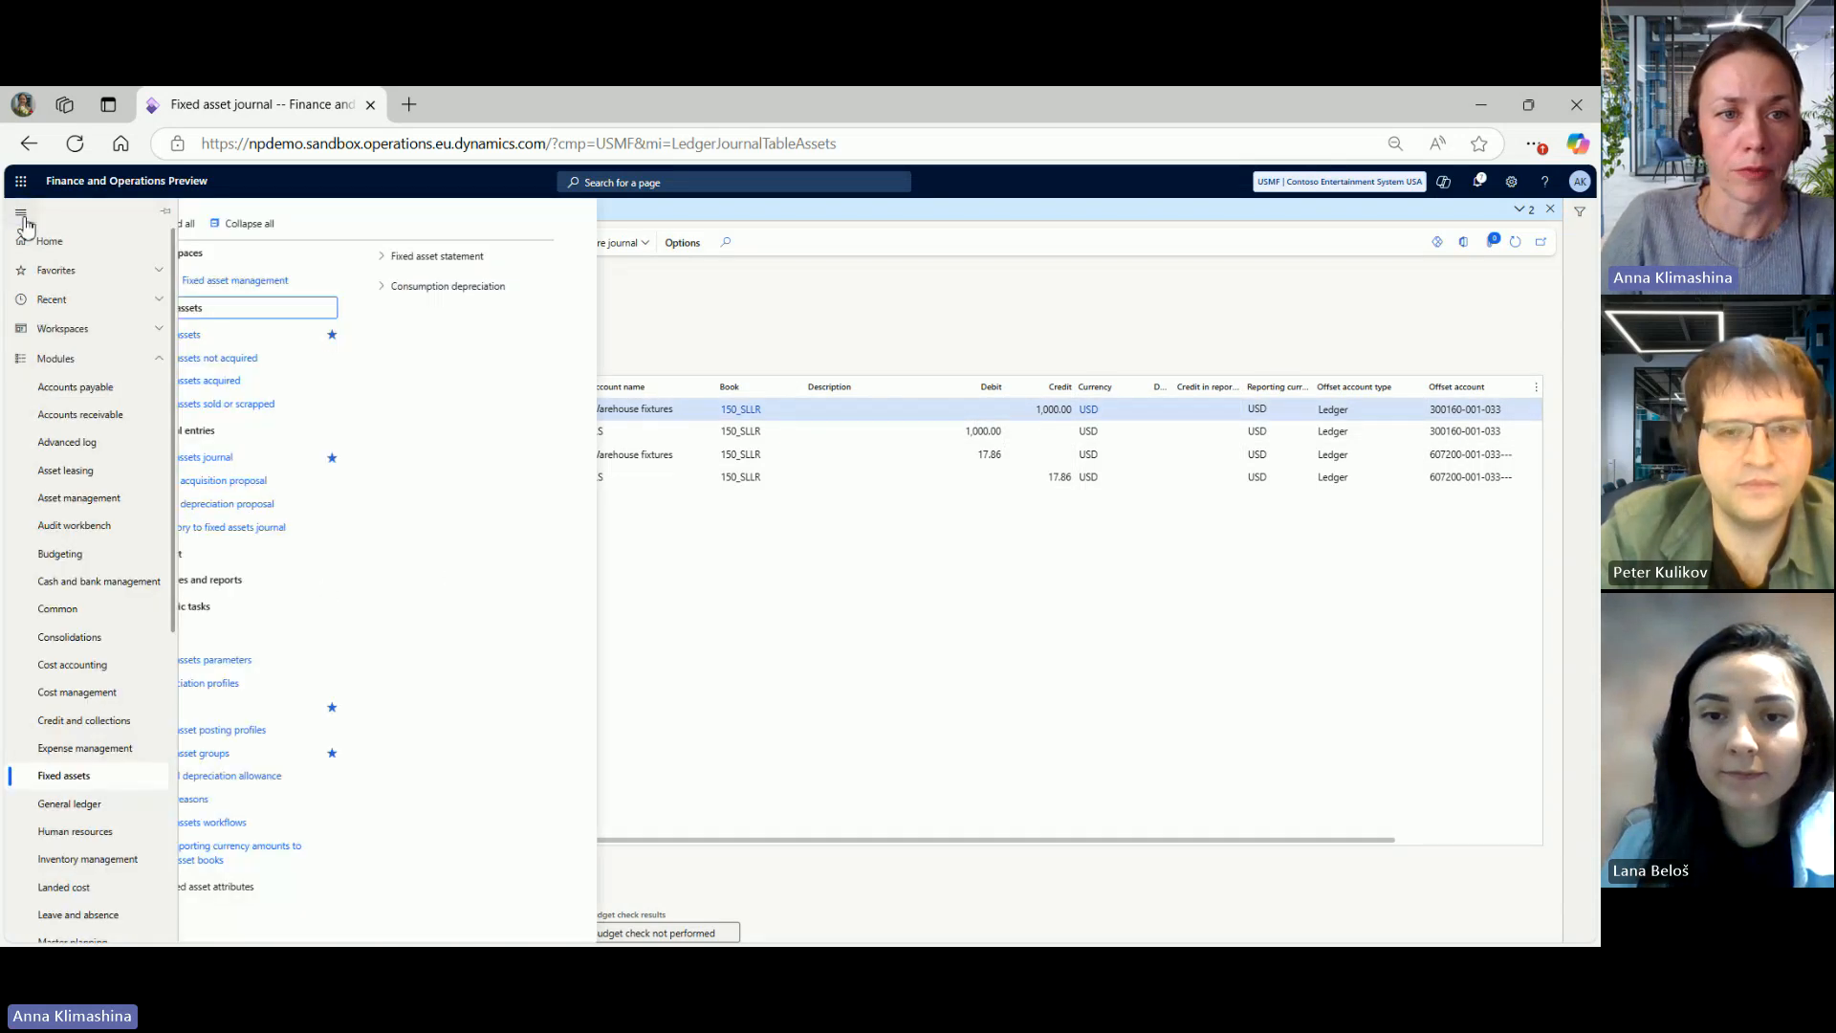
click(230, 335)
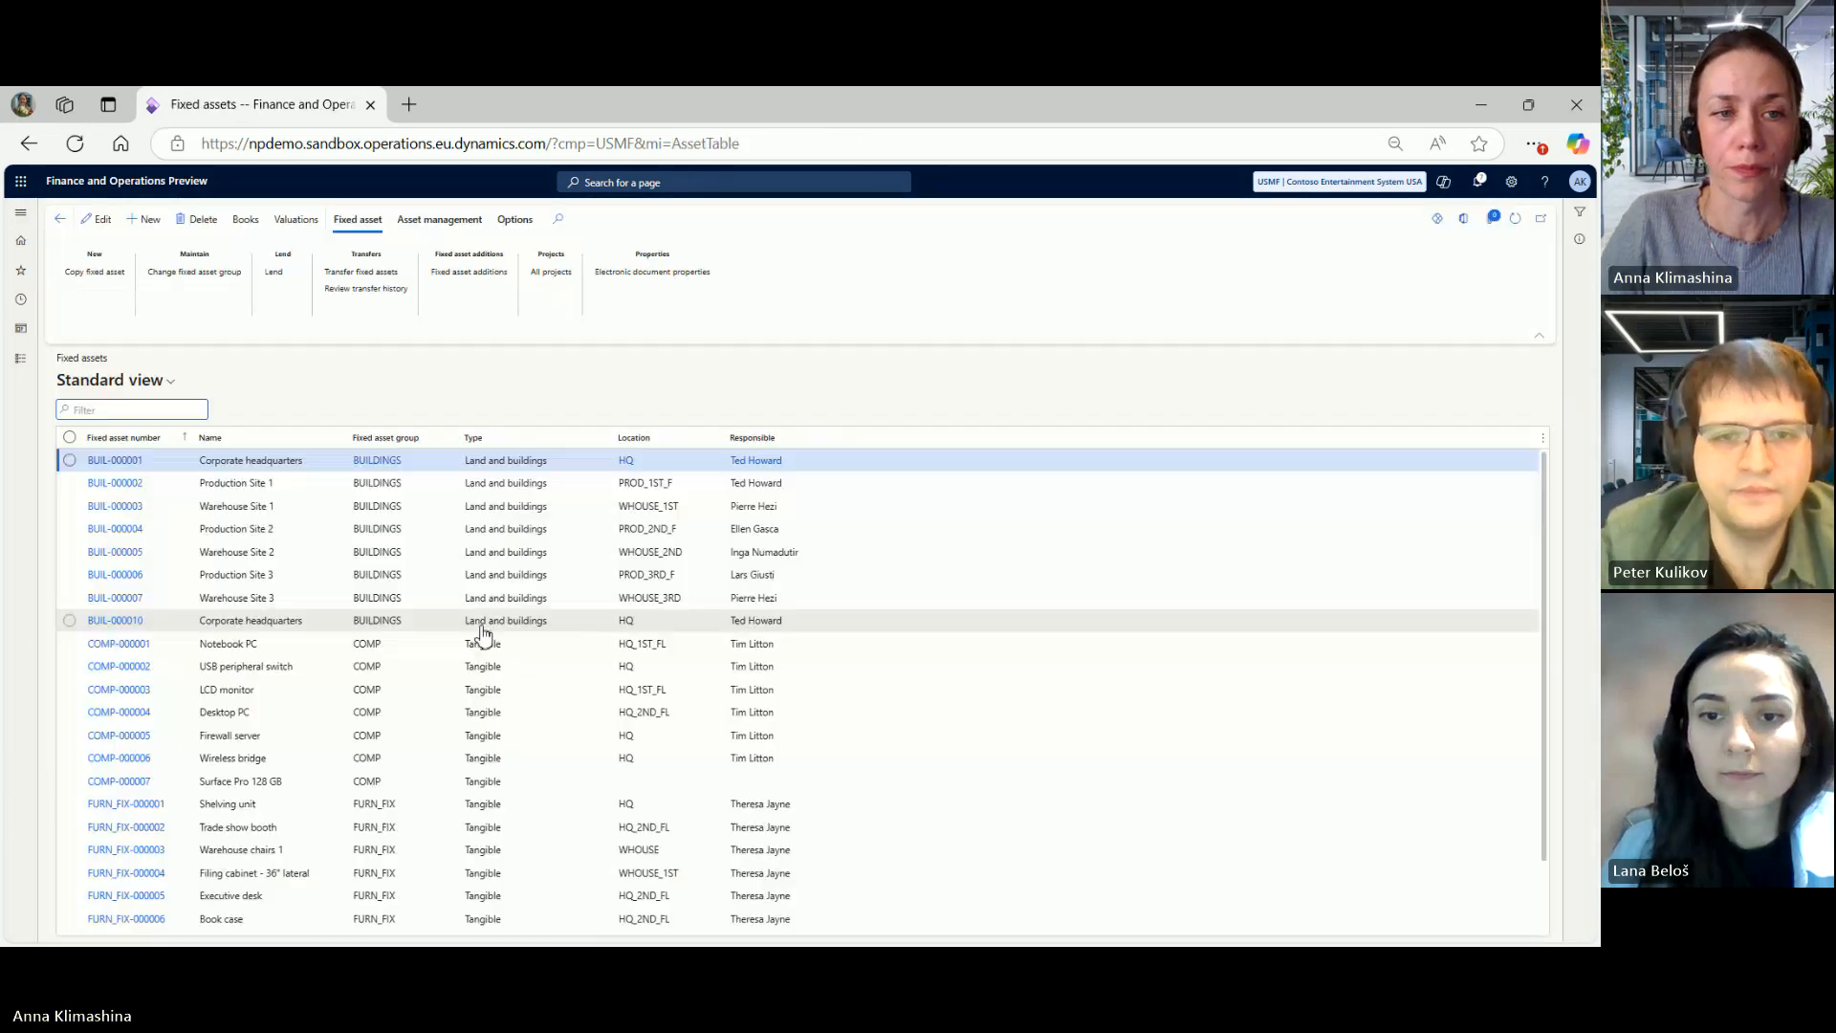
scroll(395, 662, down, 5)
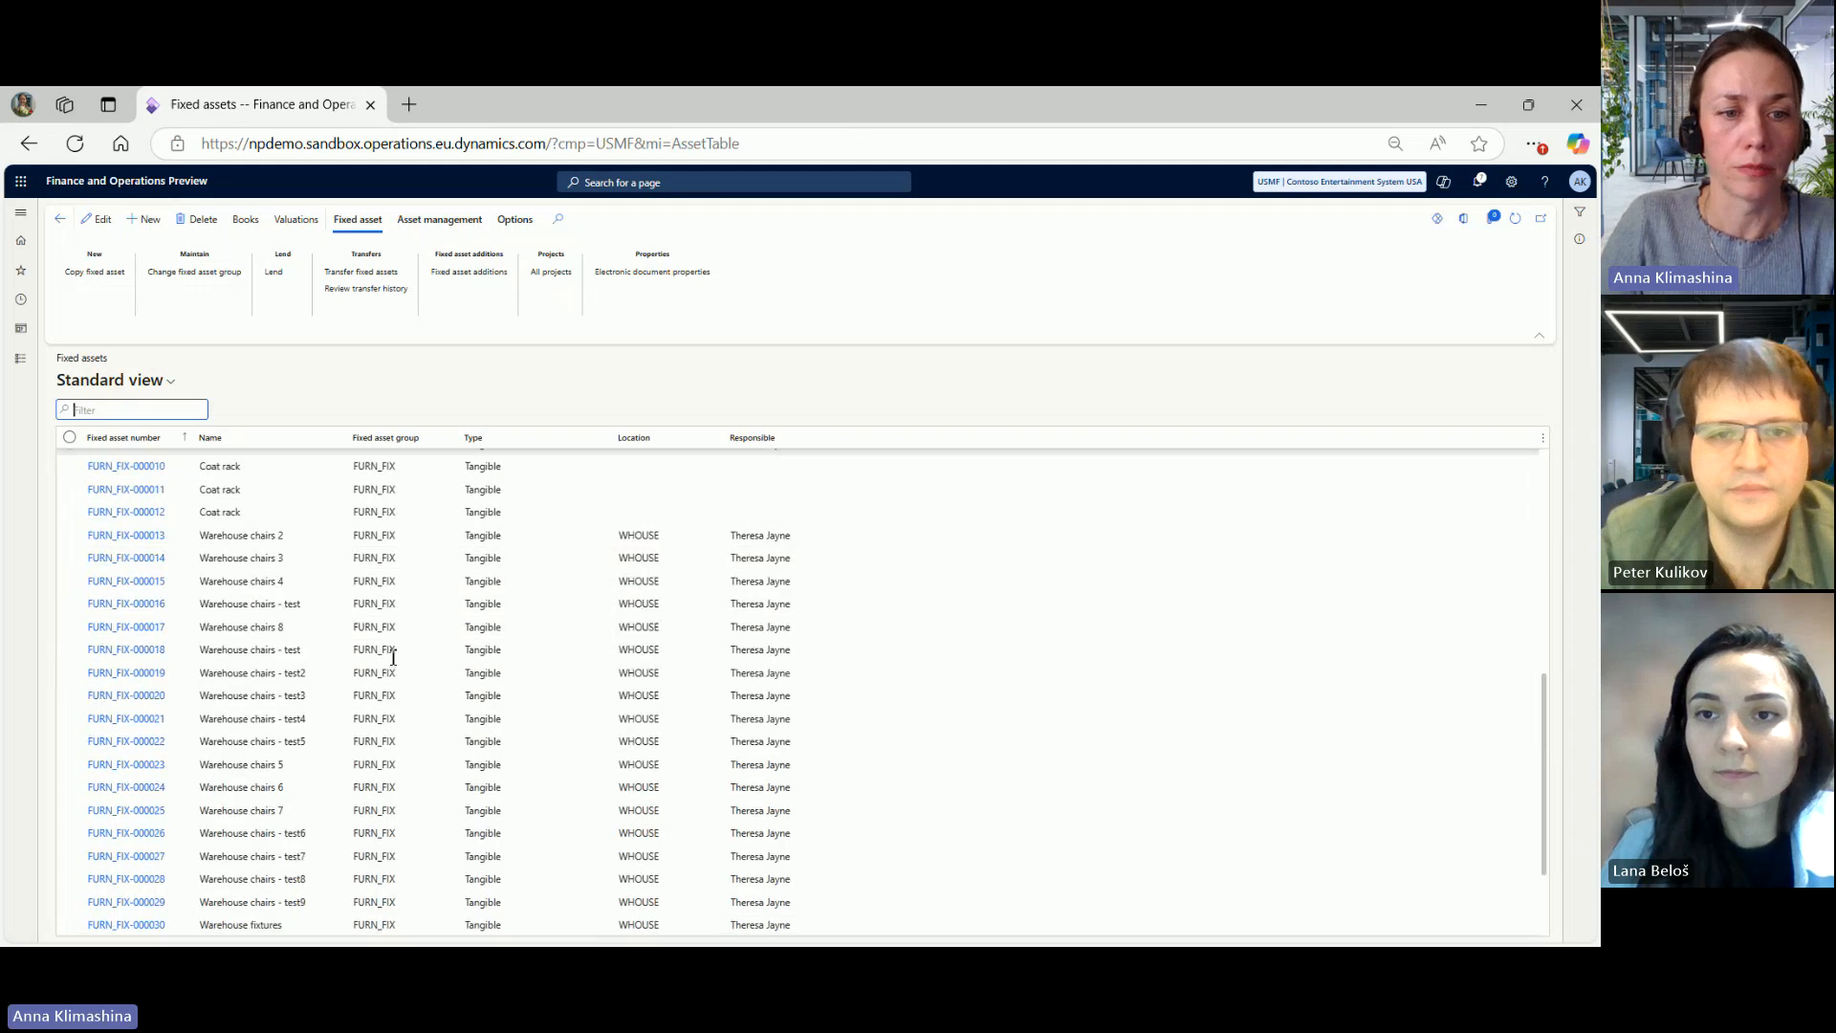
scroll(322, 683, down, 1)
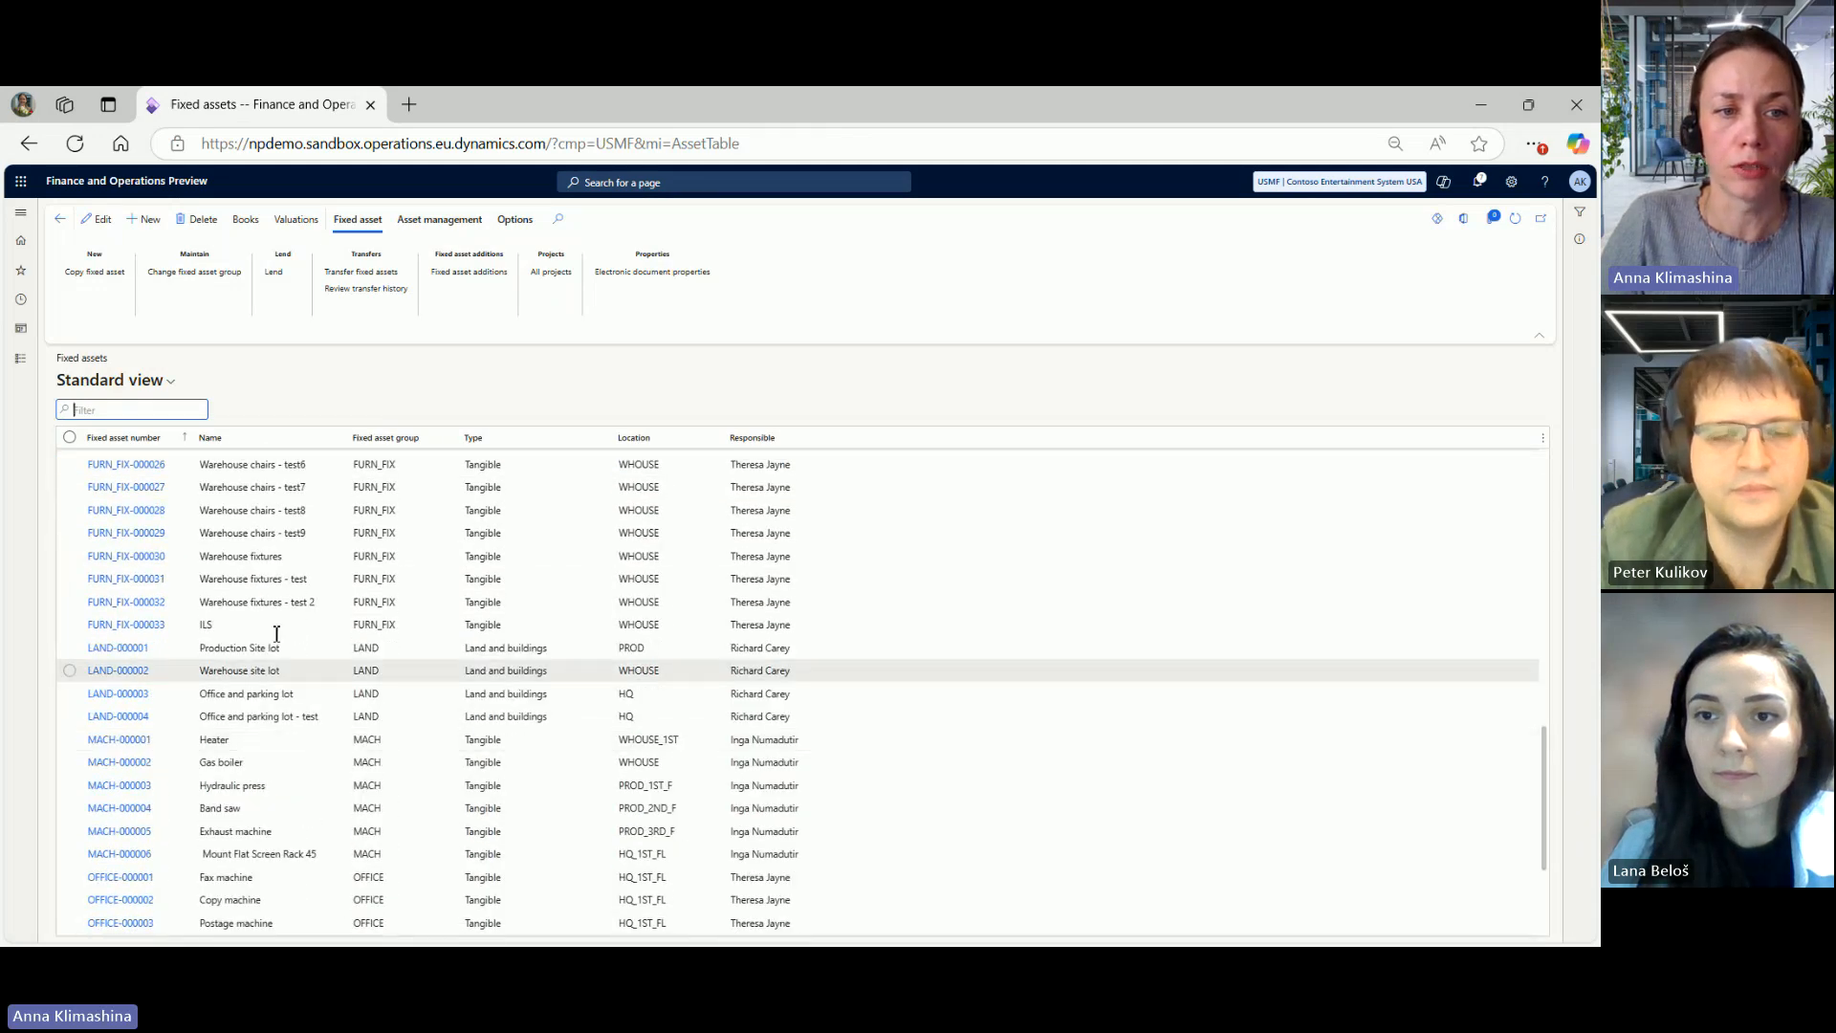
click(275, 558)
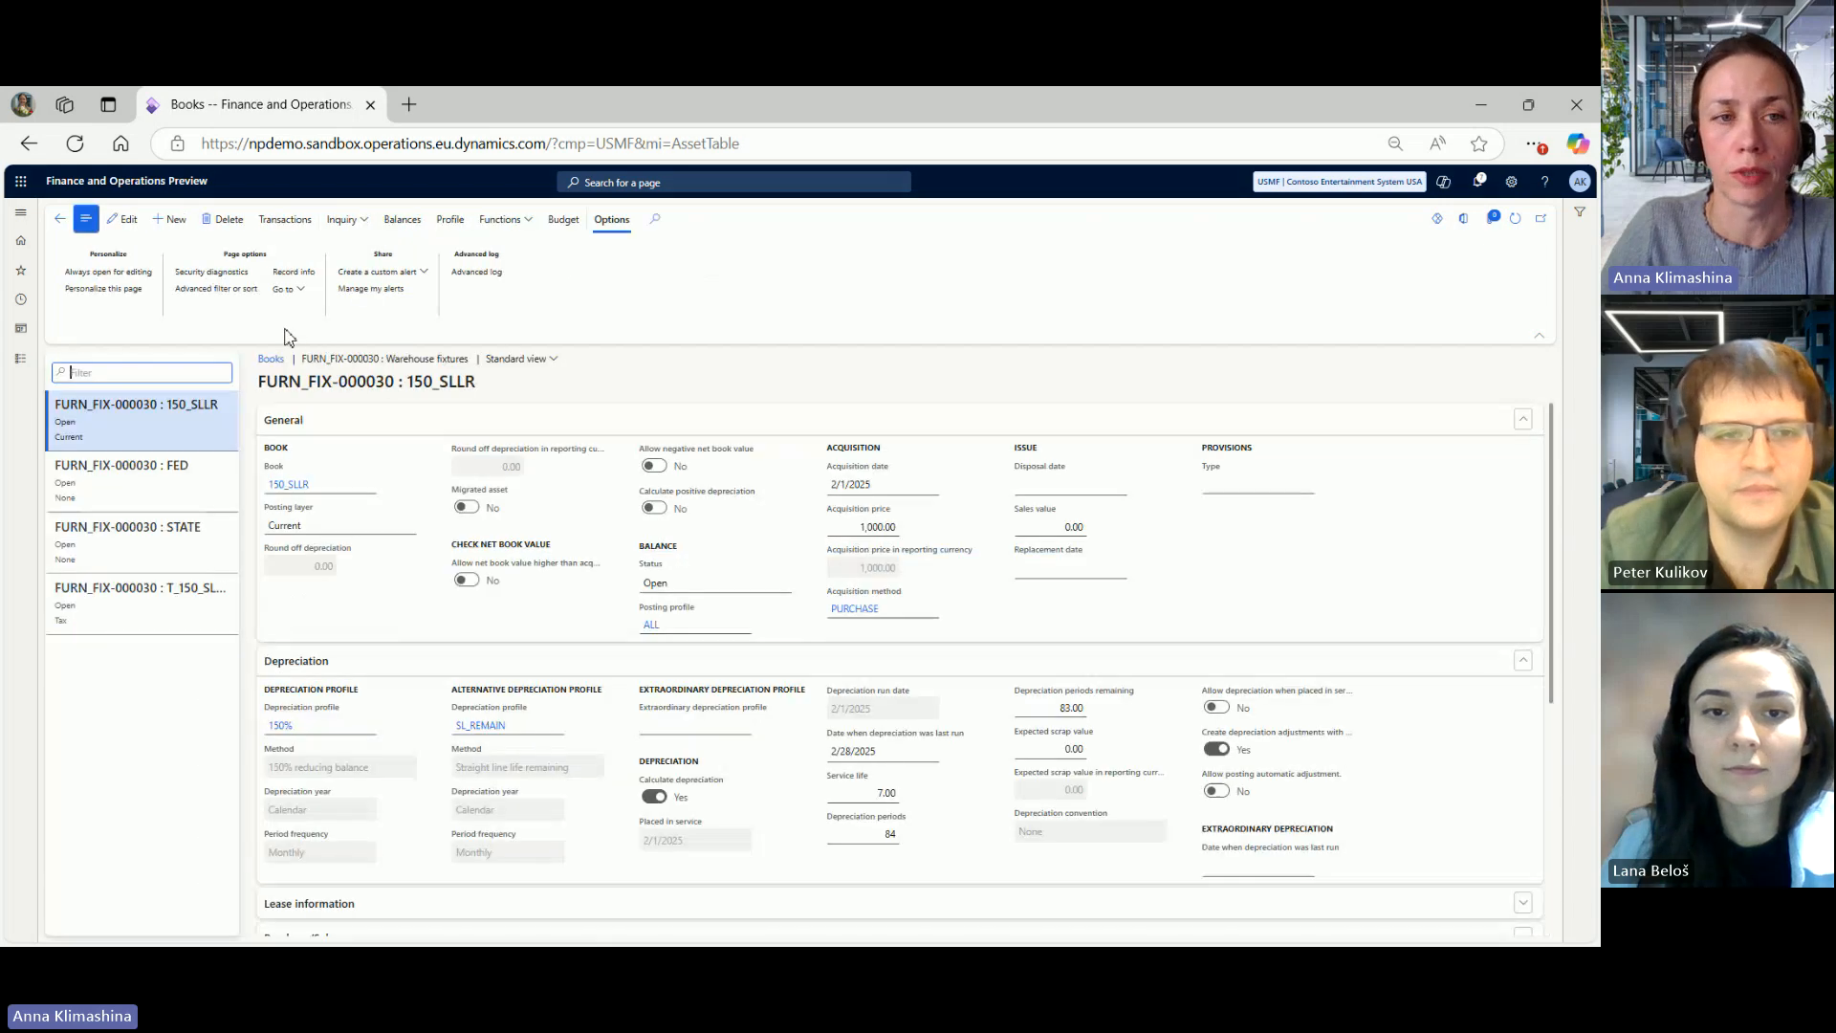
click(299, 228)
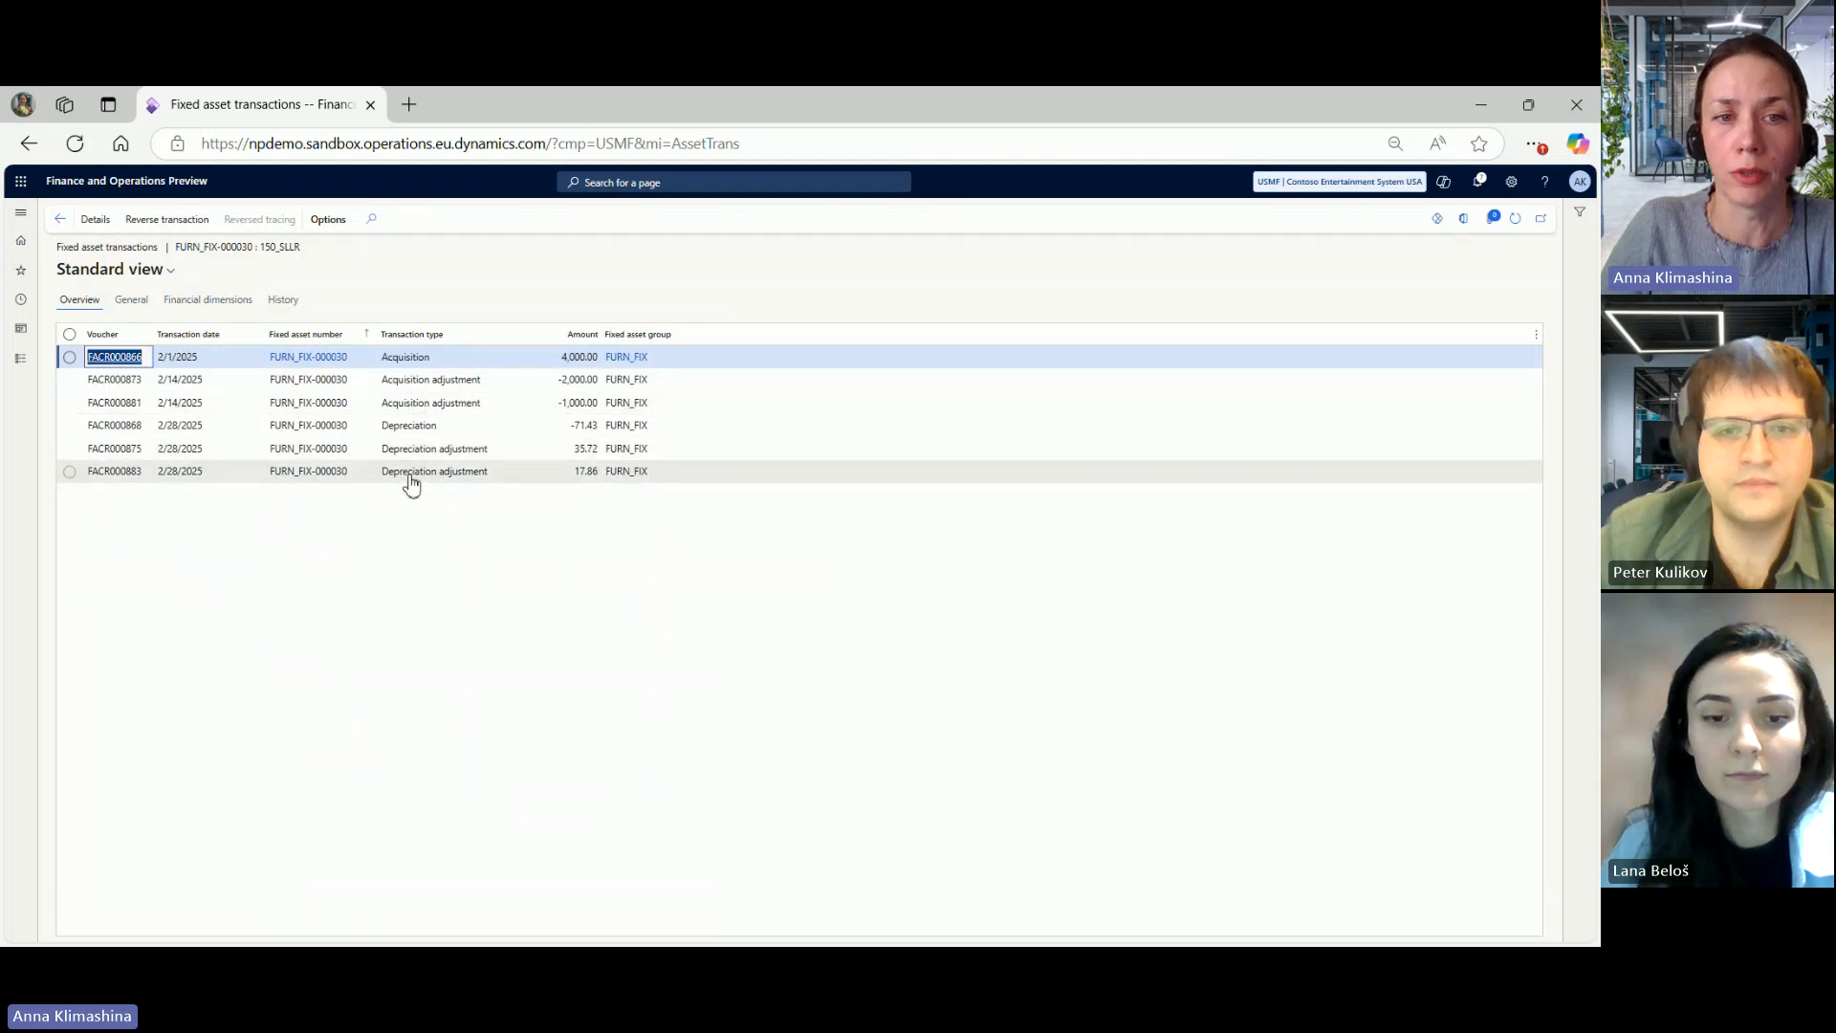
Step: Review the fixed asset transactions of the 150_SLLR book for the ILS asset FURN_FIX-000033
click(59, 219)
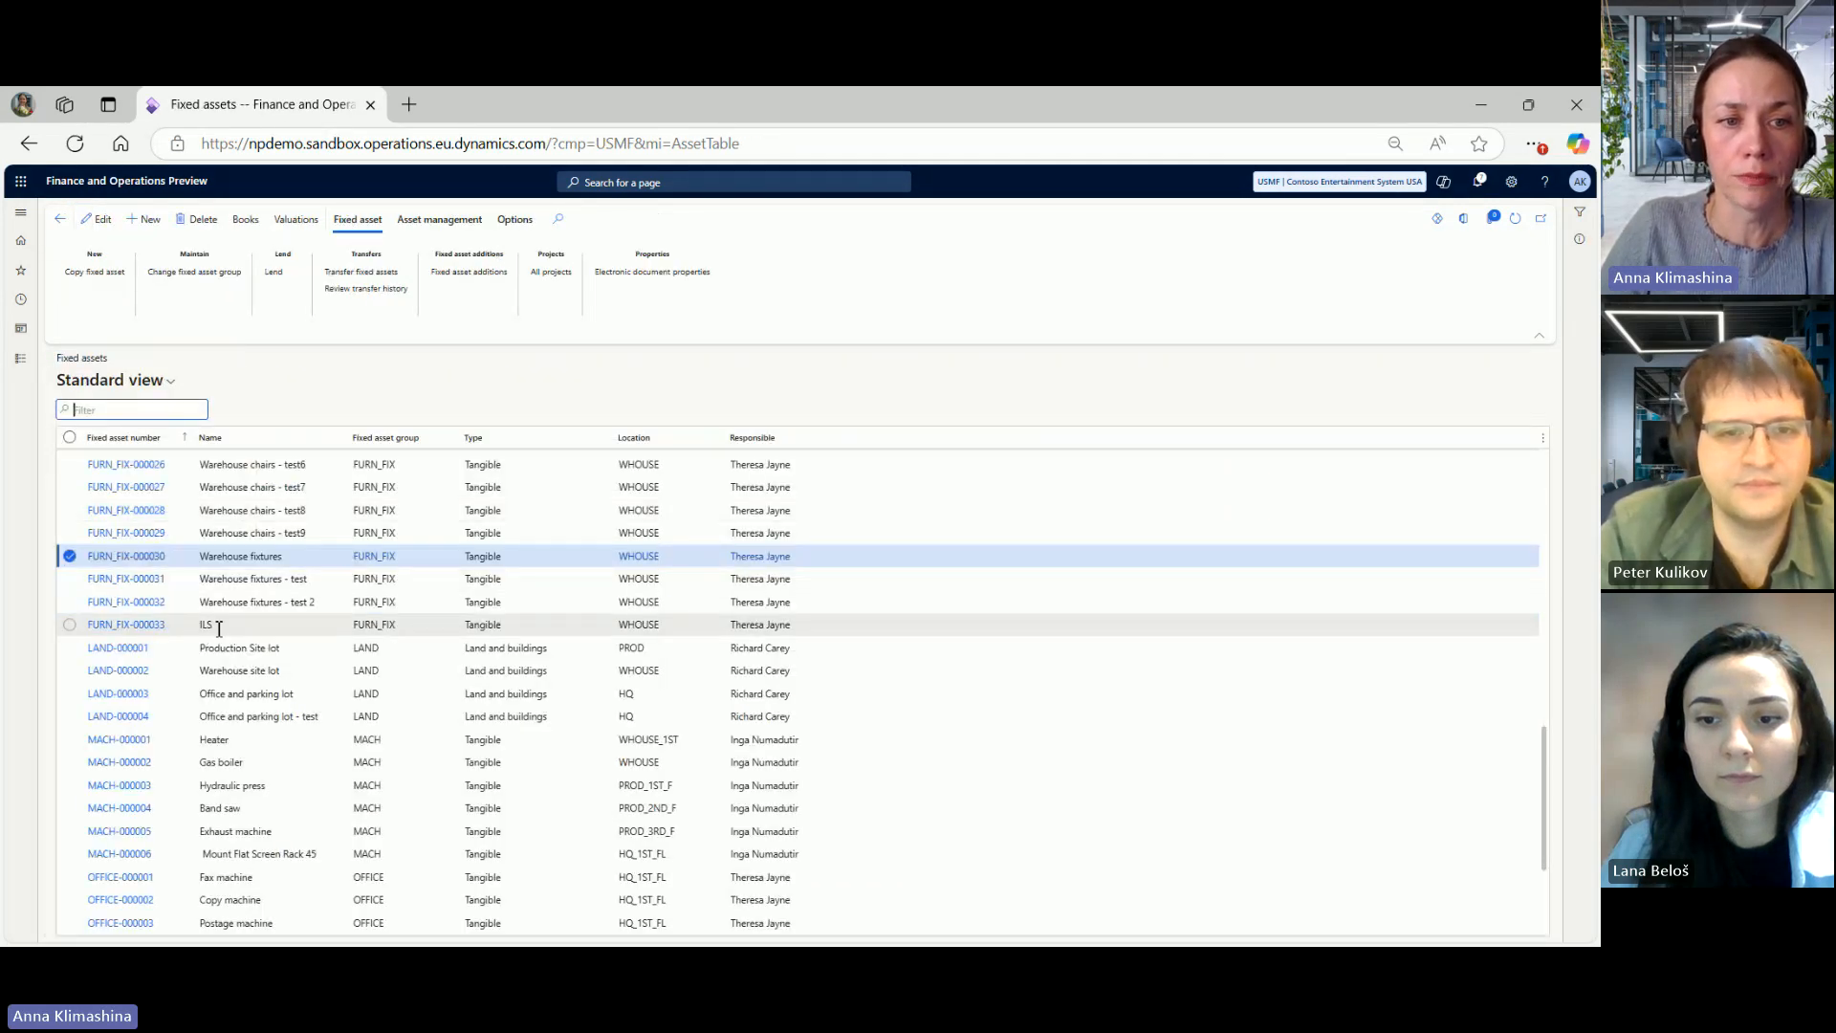
click(218, 625)
click(250, 220)
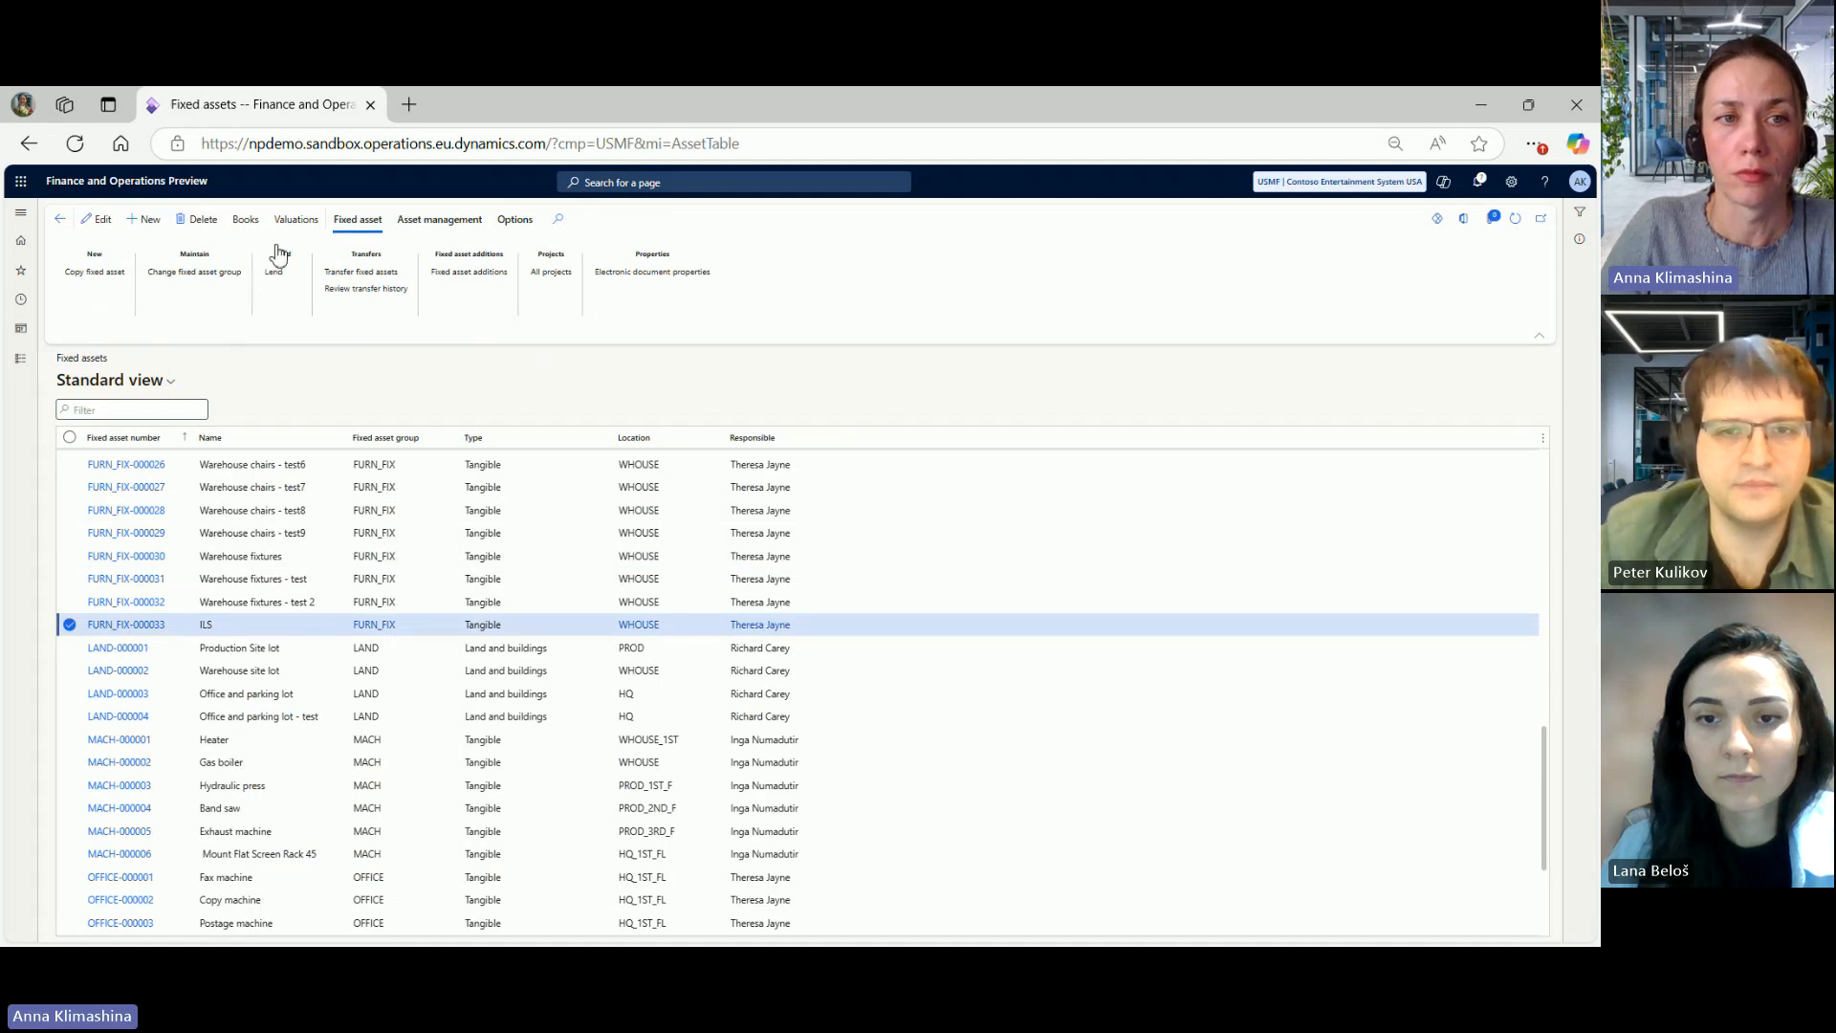
click(285, 241)
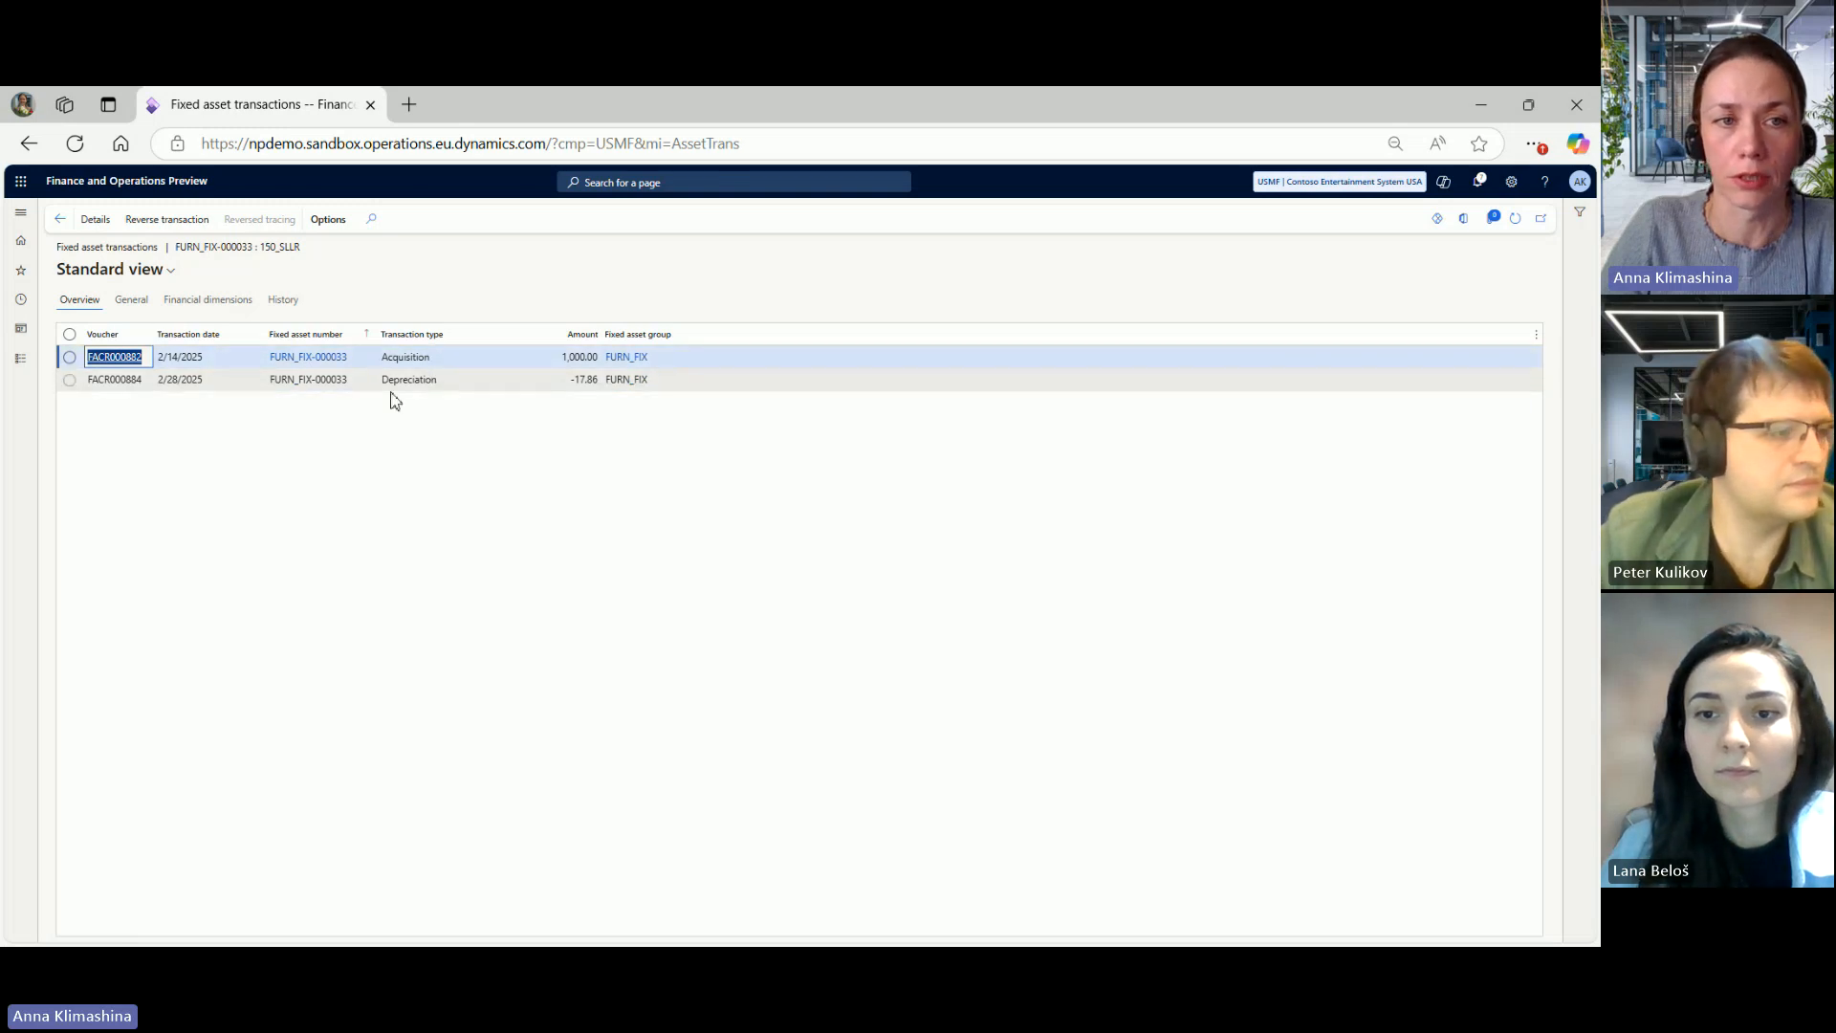
click(59, 220)
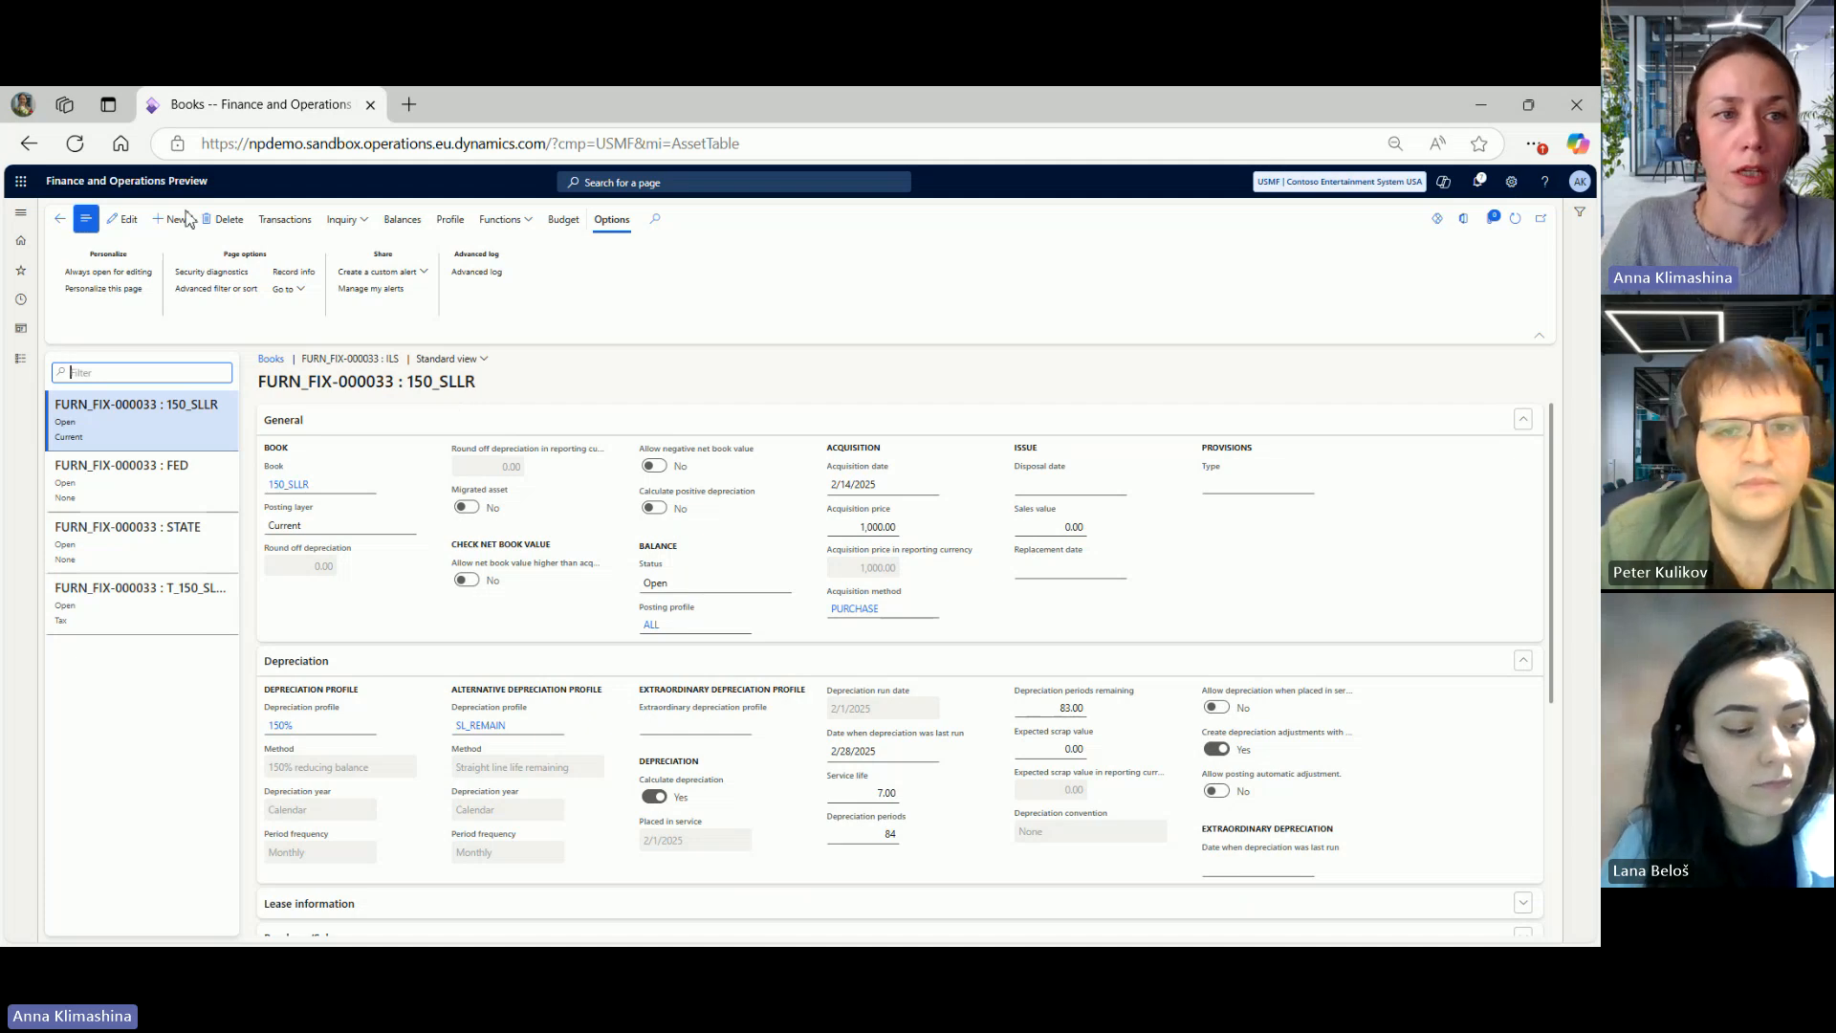
Step: Go back to the Warehouse fixtures asset FURN_FIX-000030 and review the transactions of its T_150_SLLR book
click(20, 212)
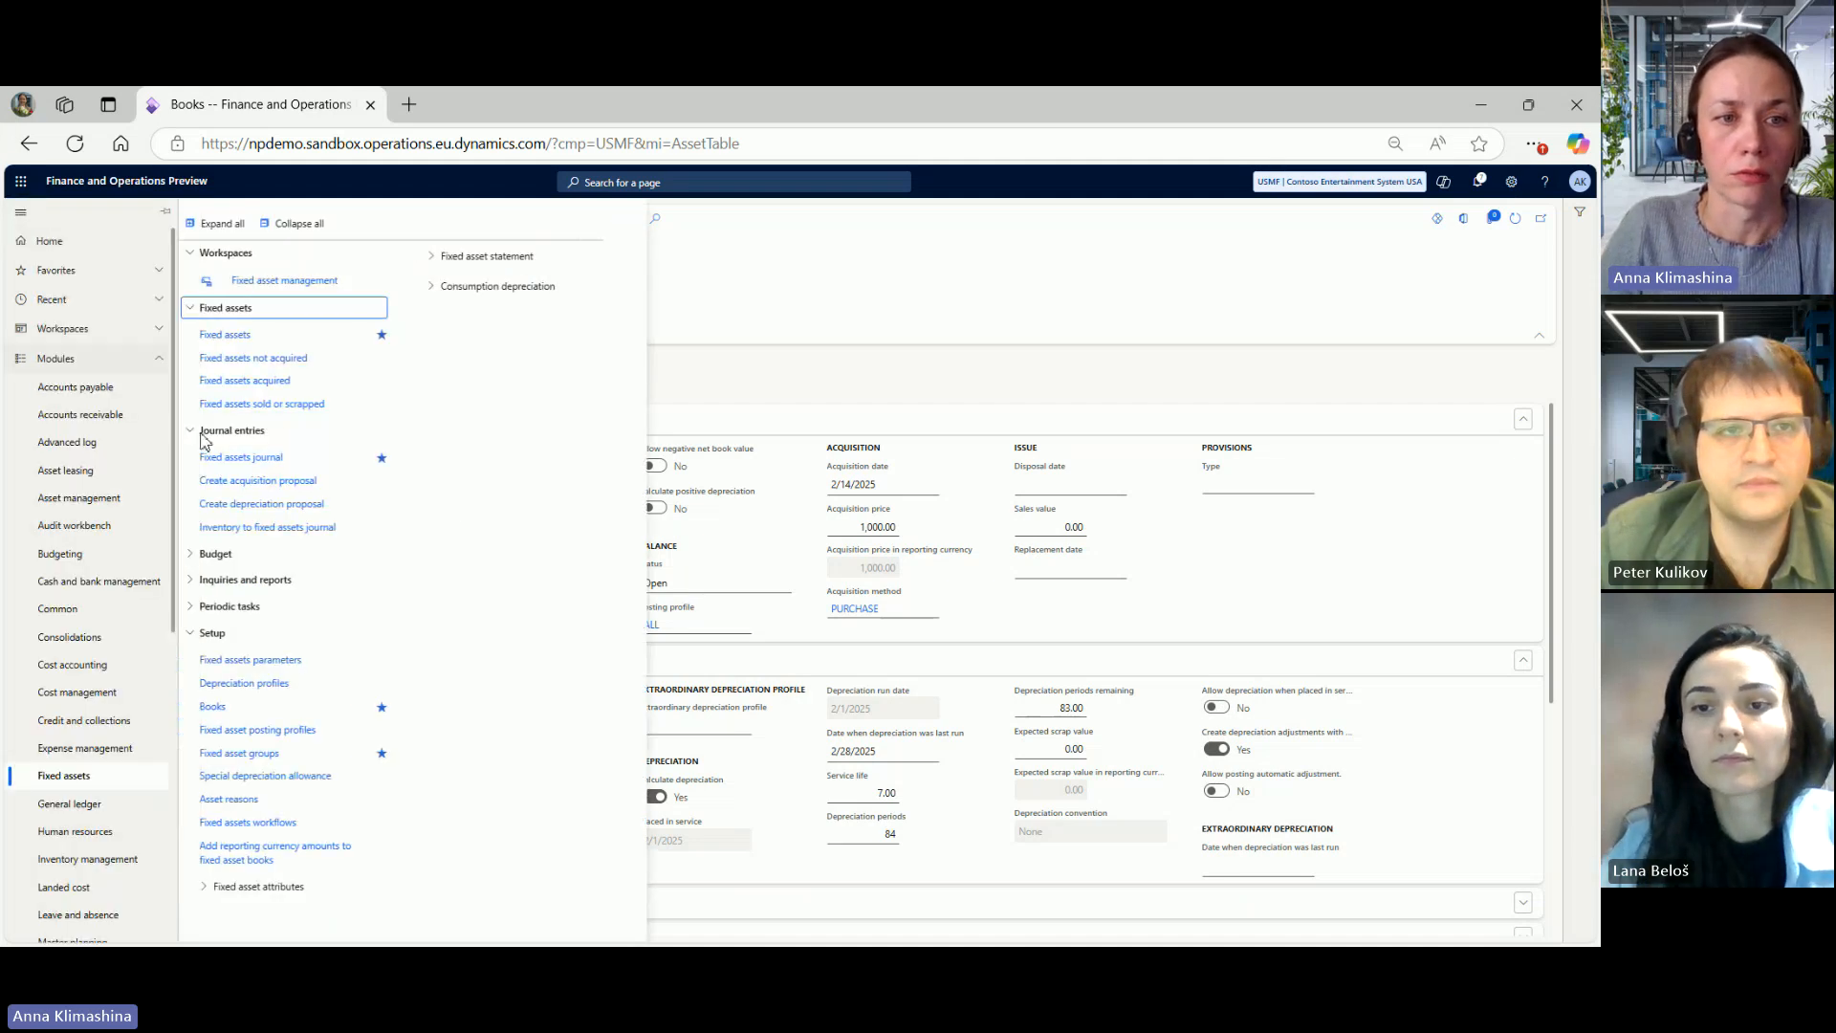
click(858, 374)
click(60, 219)
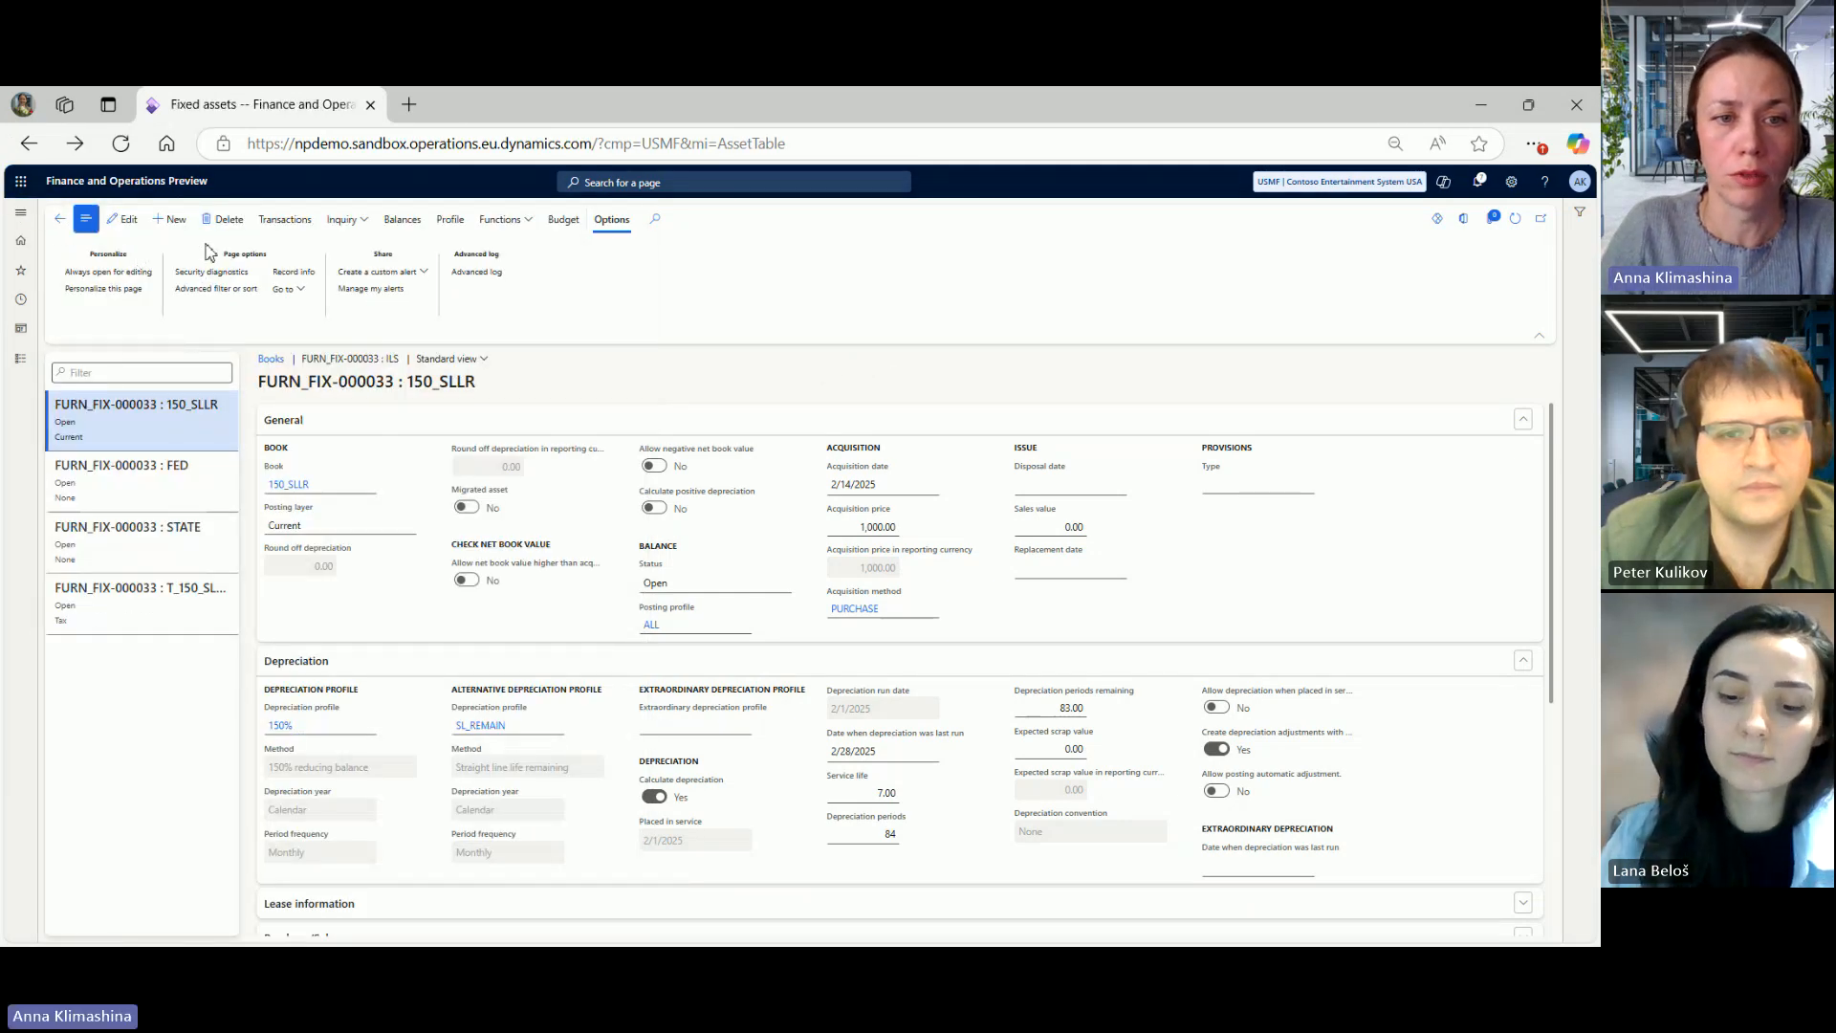
click(250, 560)
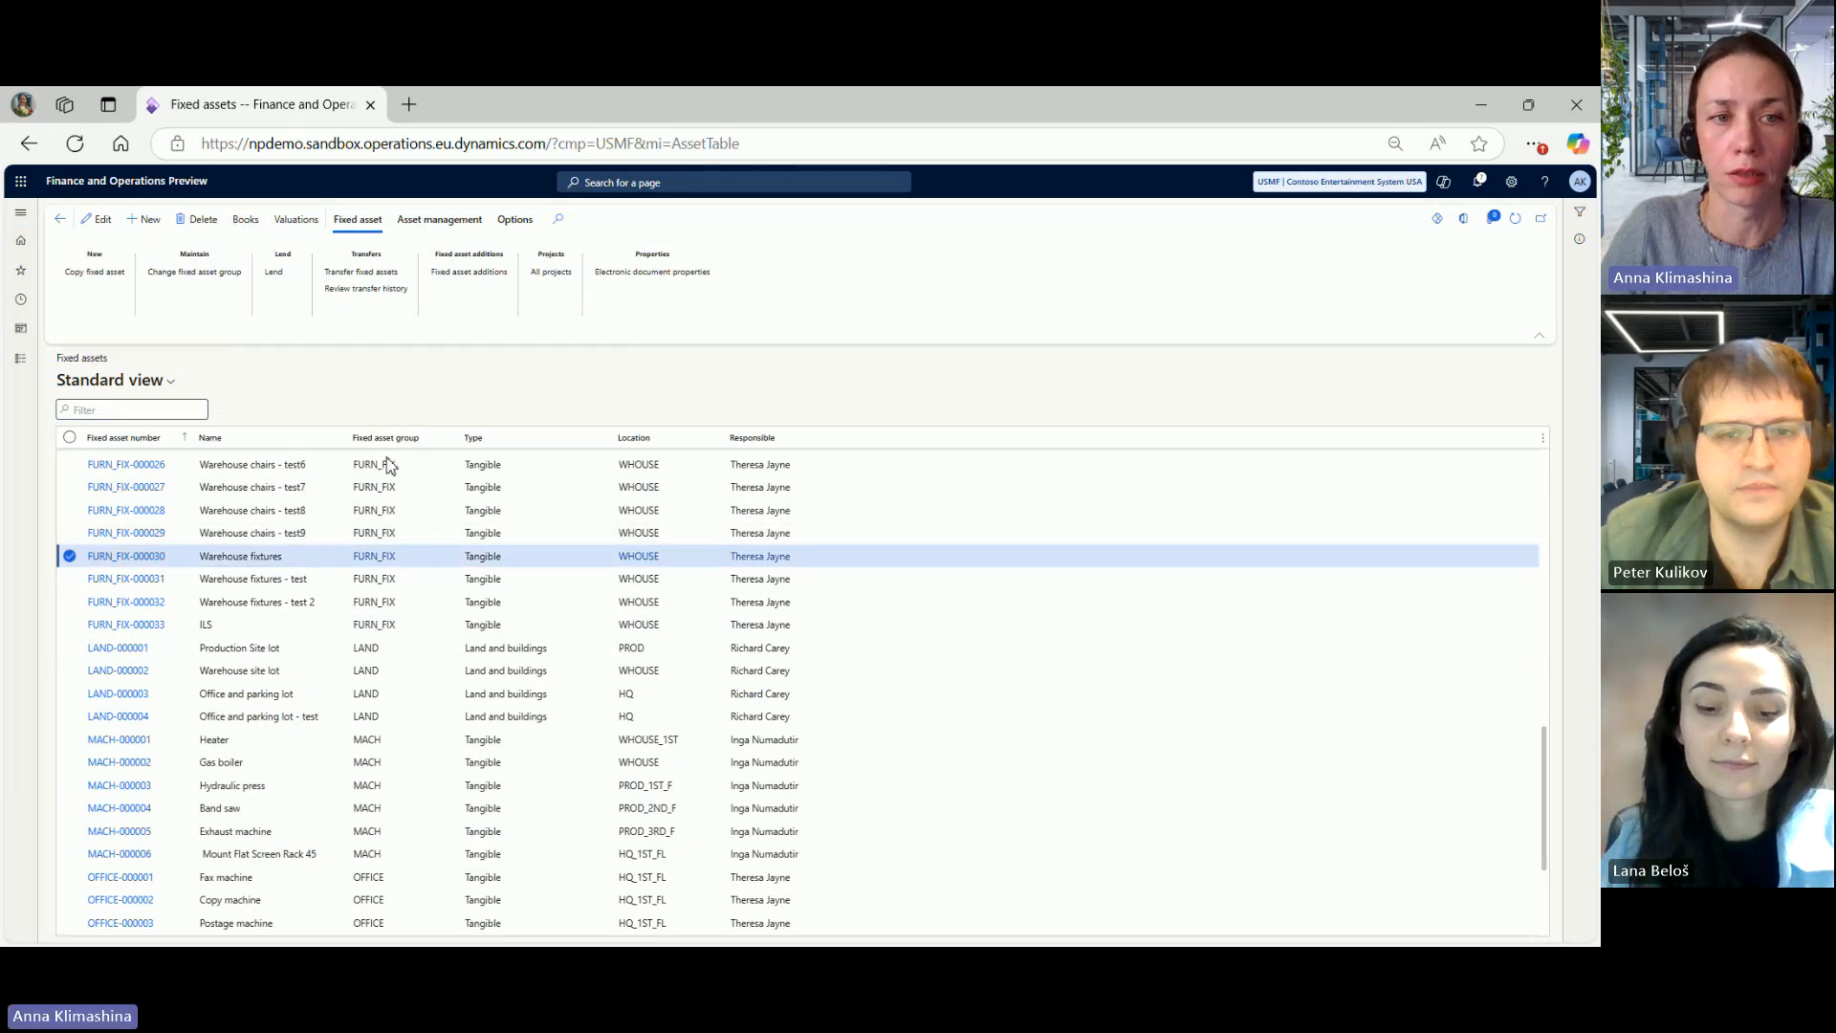
click(179, 592)
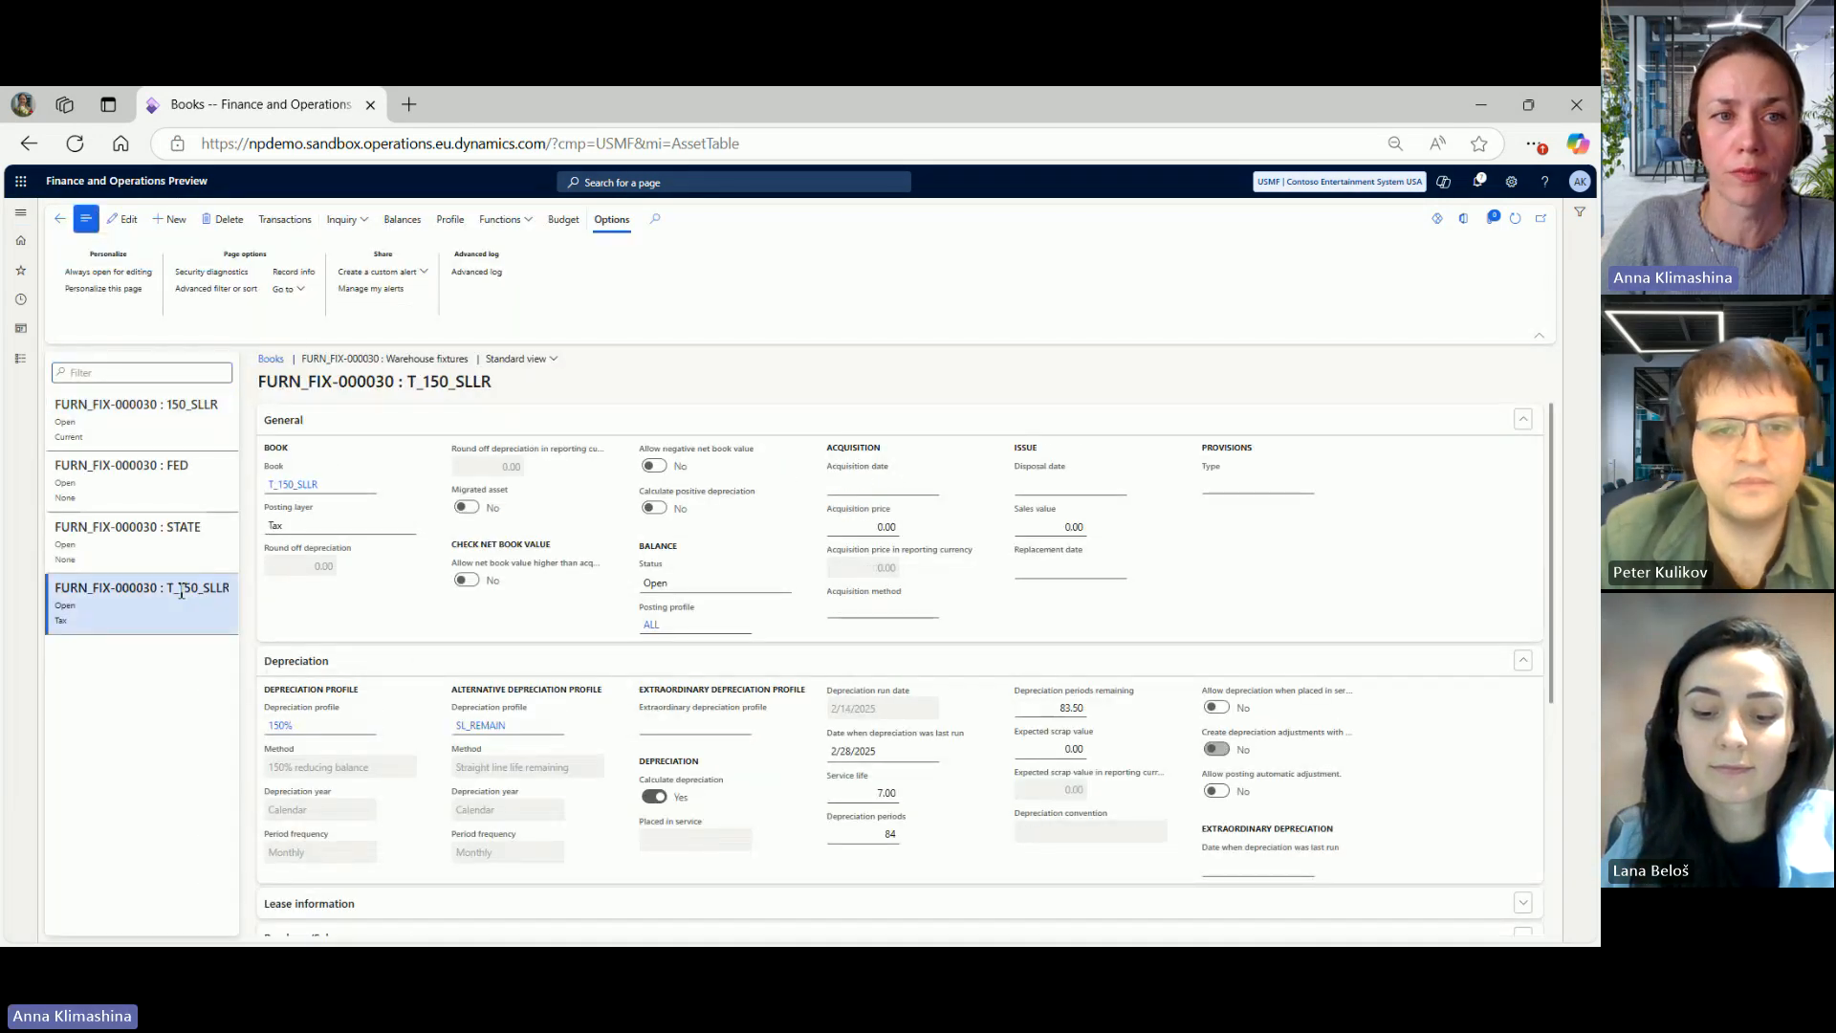
click(289, 223)
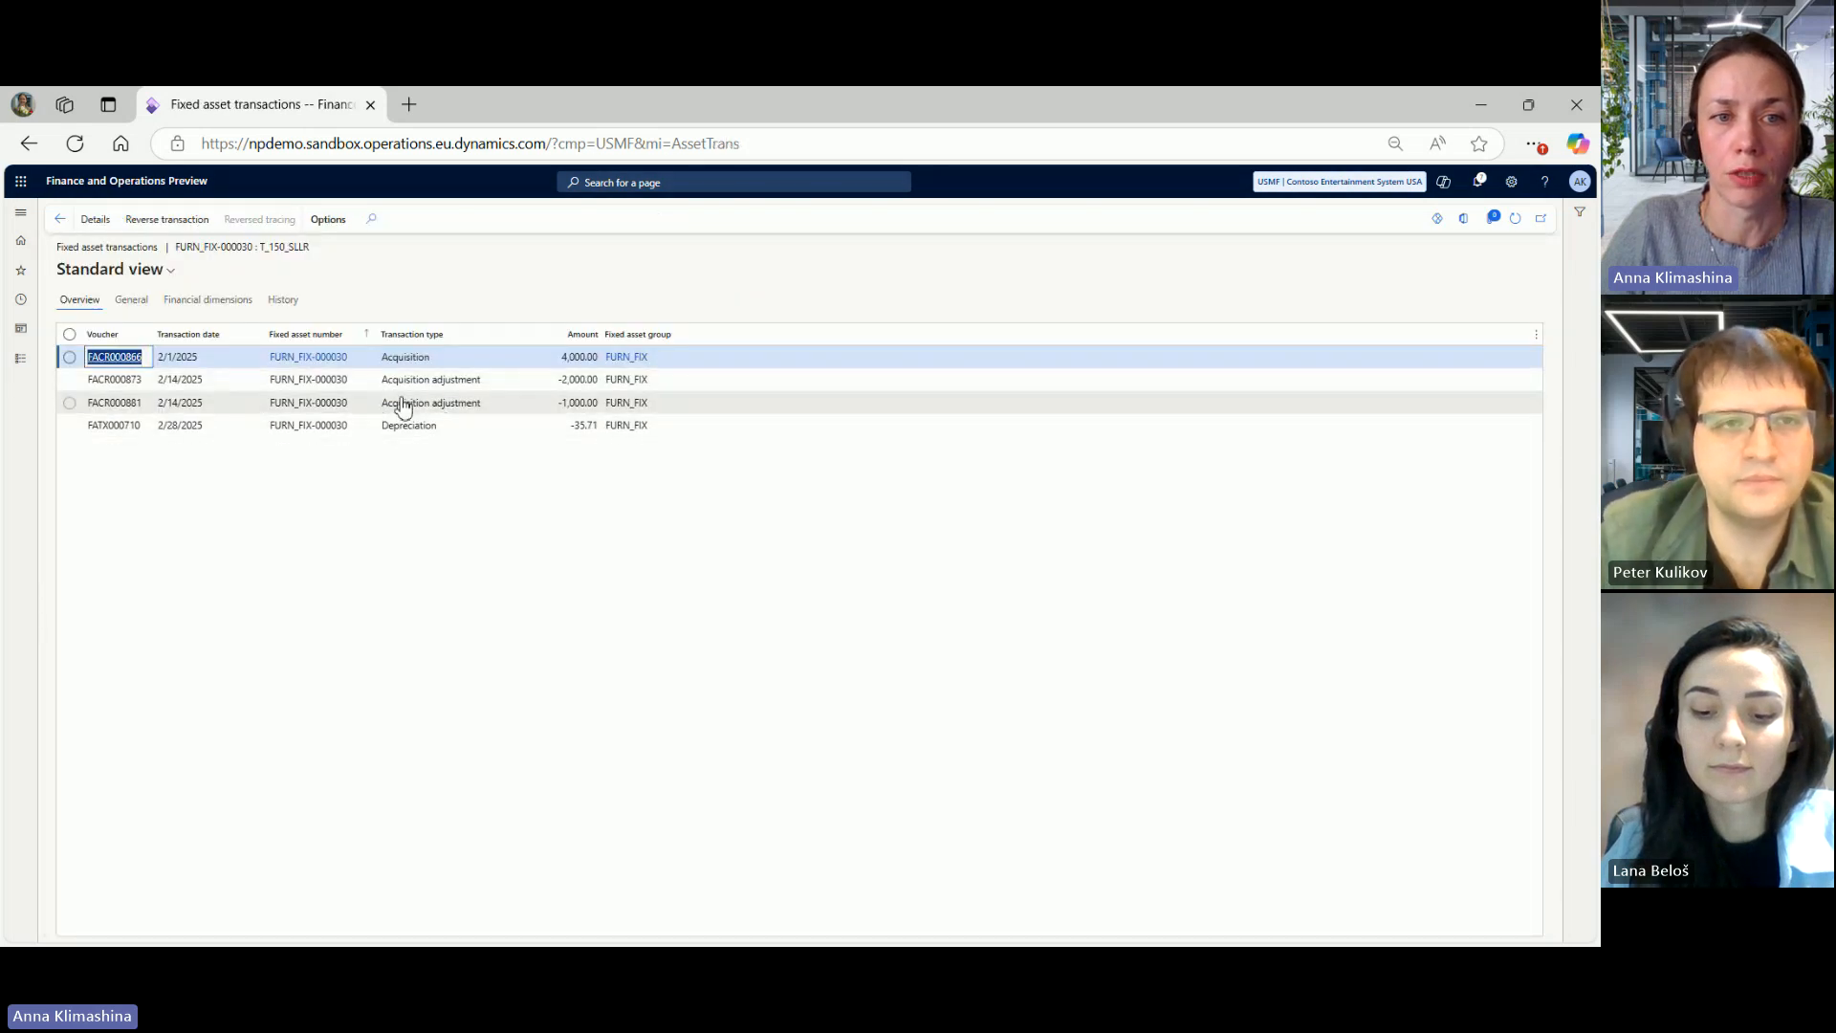
click(60, 219)
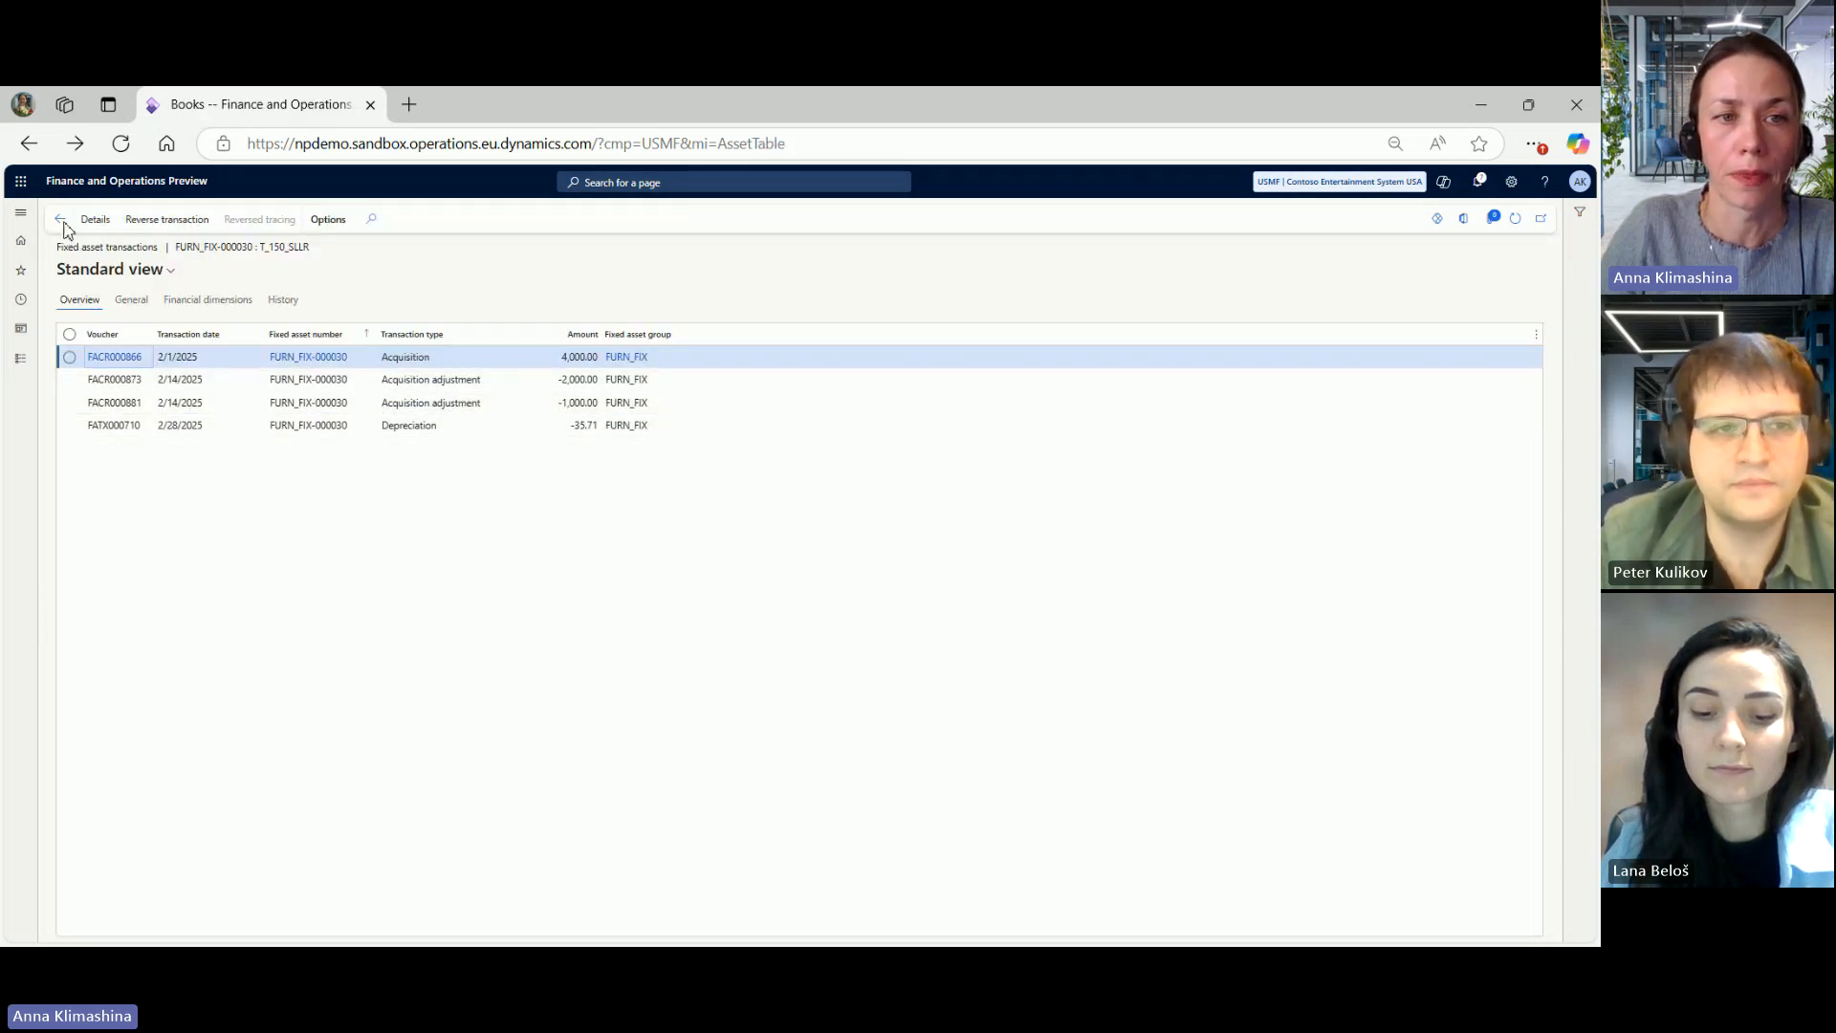
Step: Return to the fixed assets list and open the T_150_SLLR book of the ILS asset FURN_FIX-000033
click(57, 224)
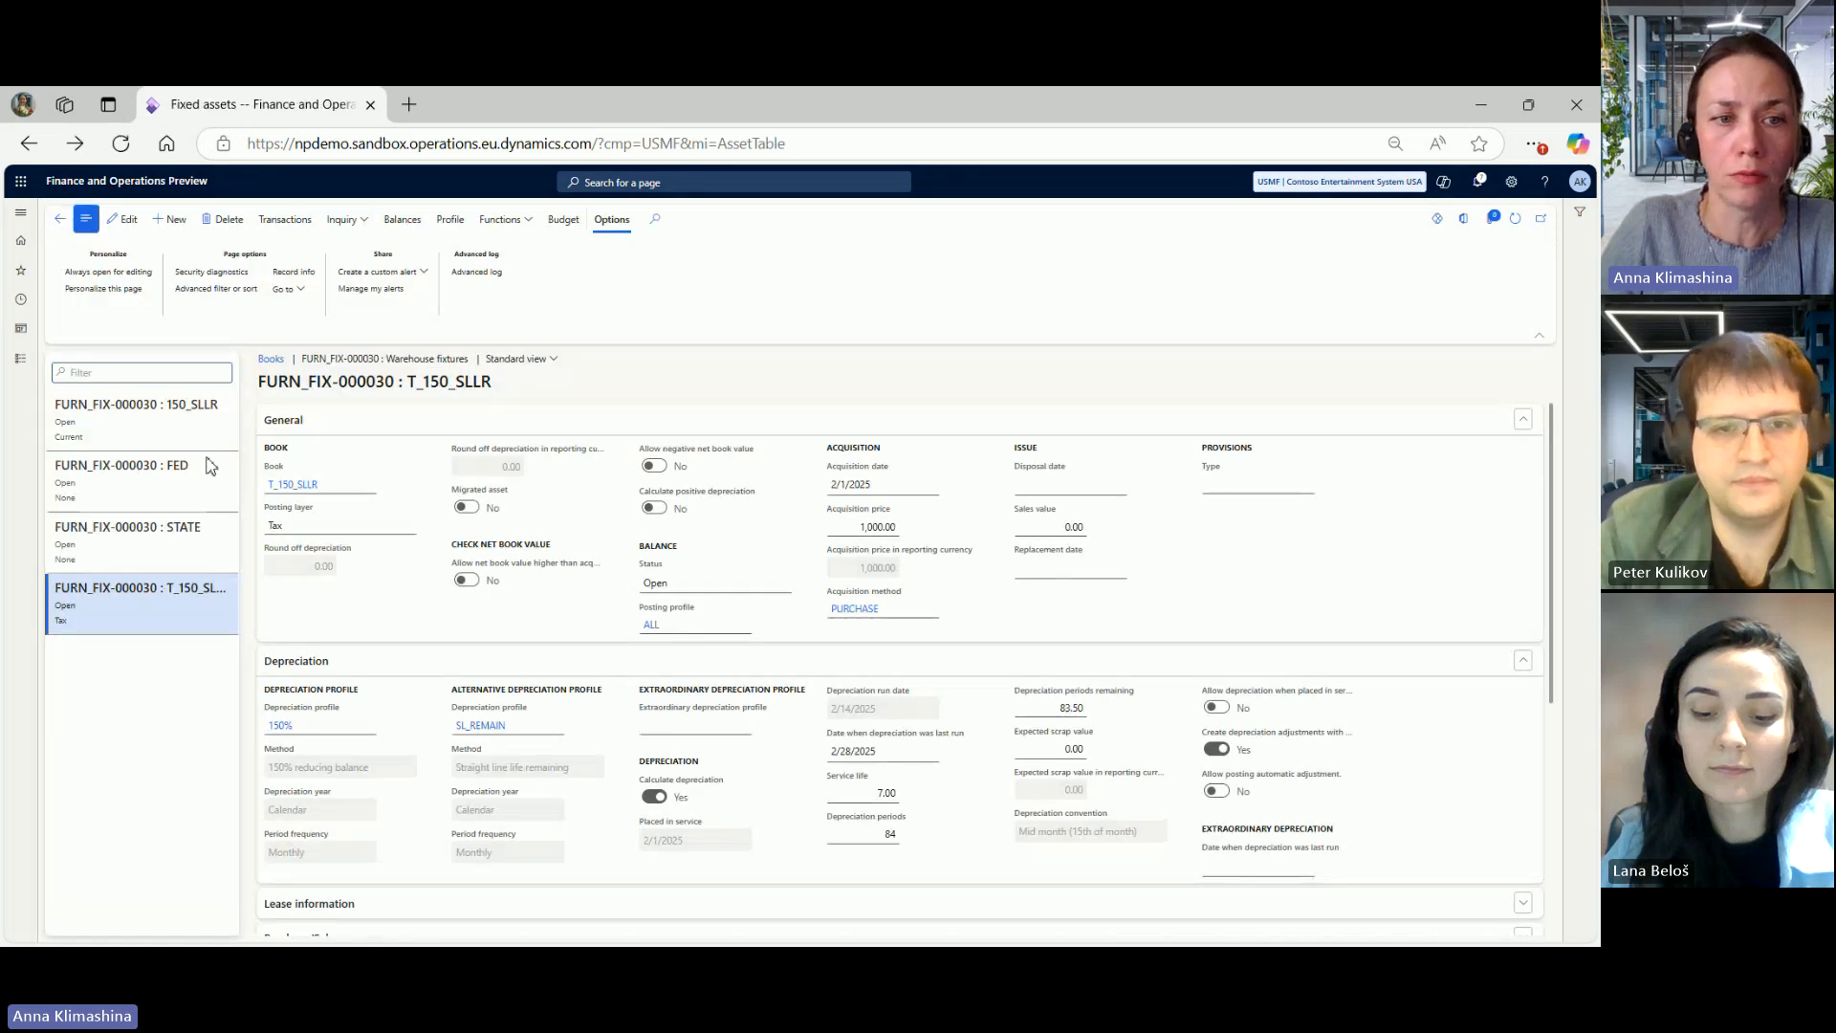
click(209, 628)
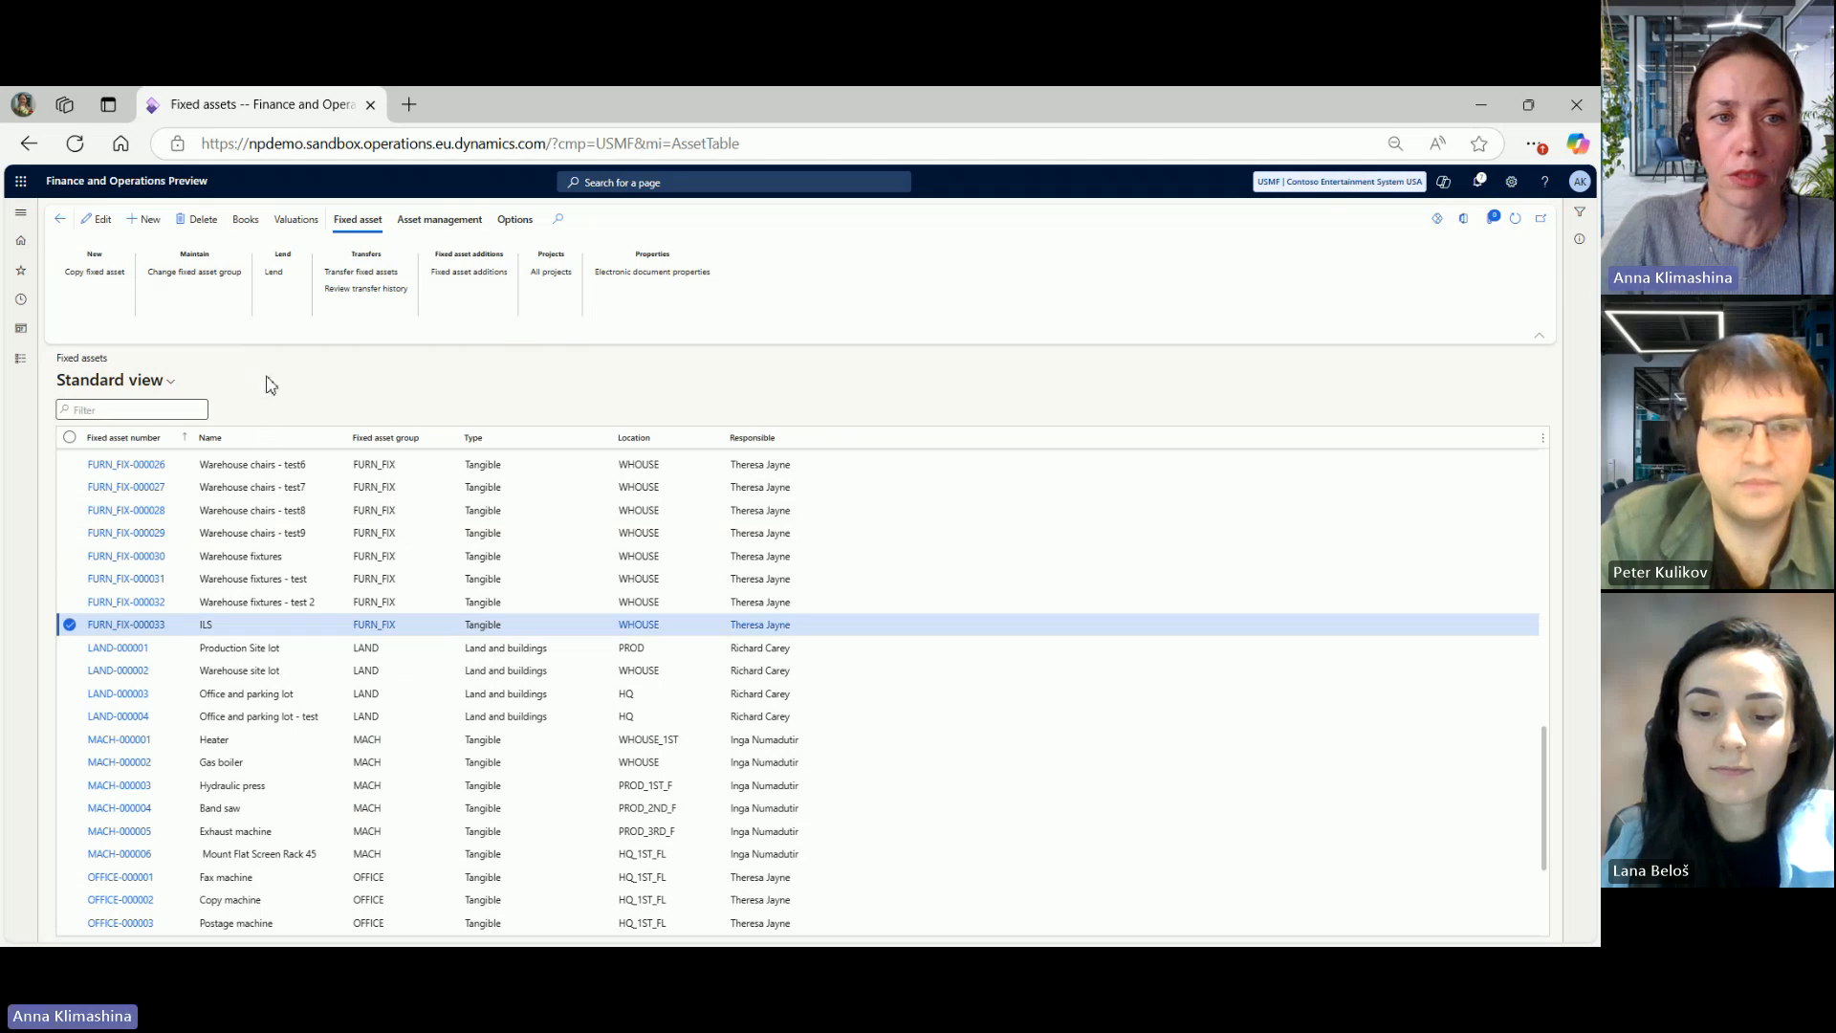
click(136, 586)
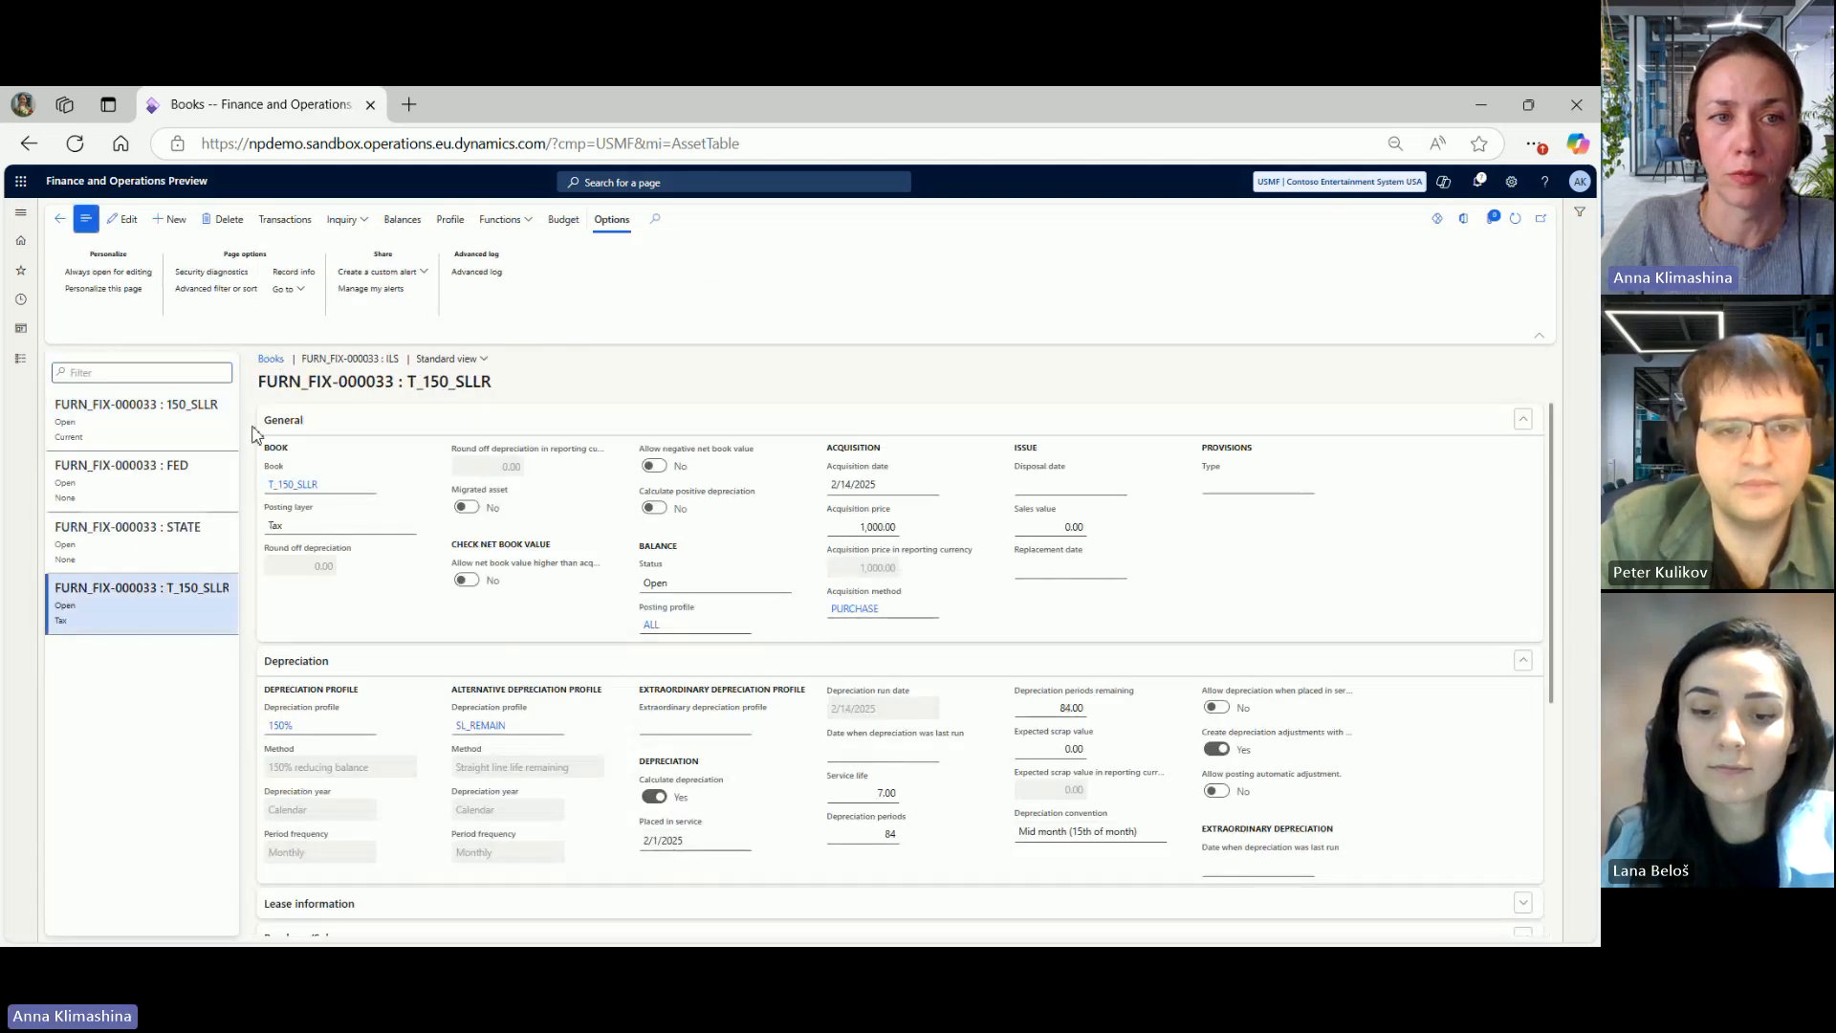